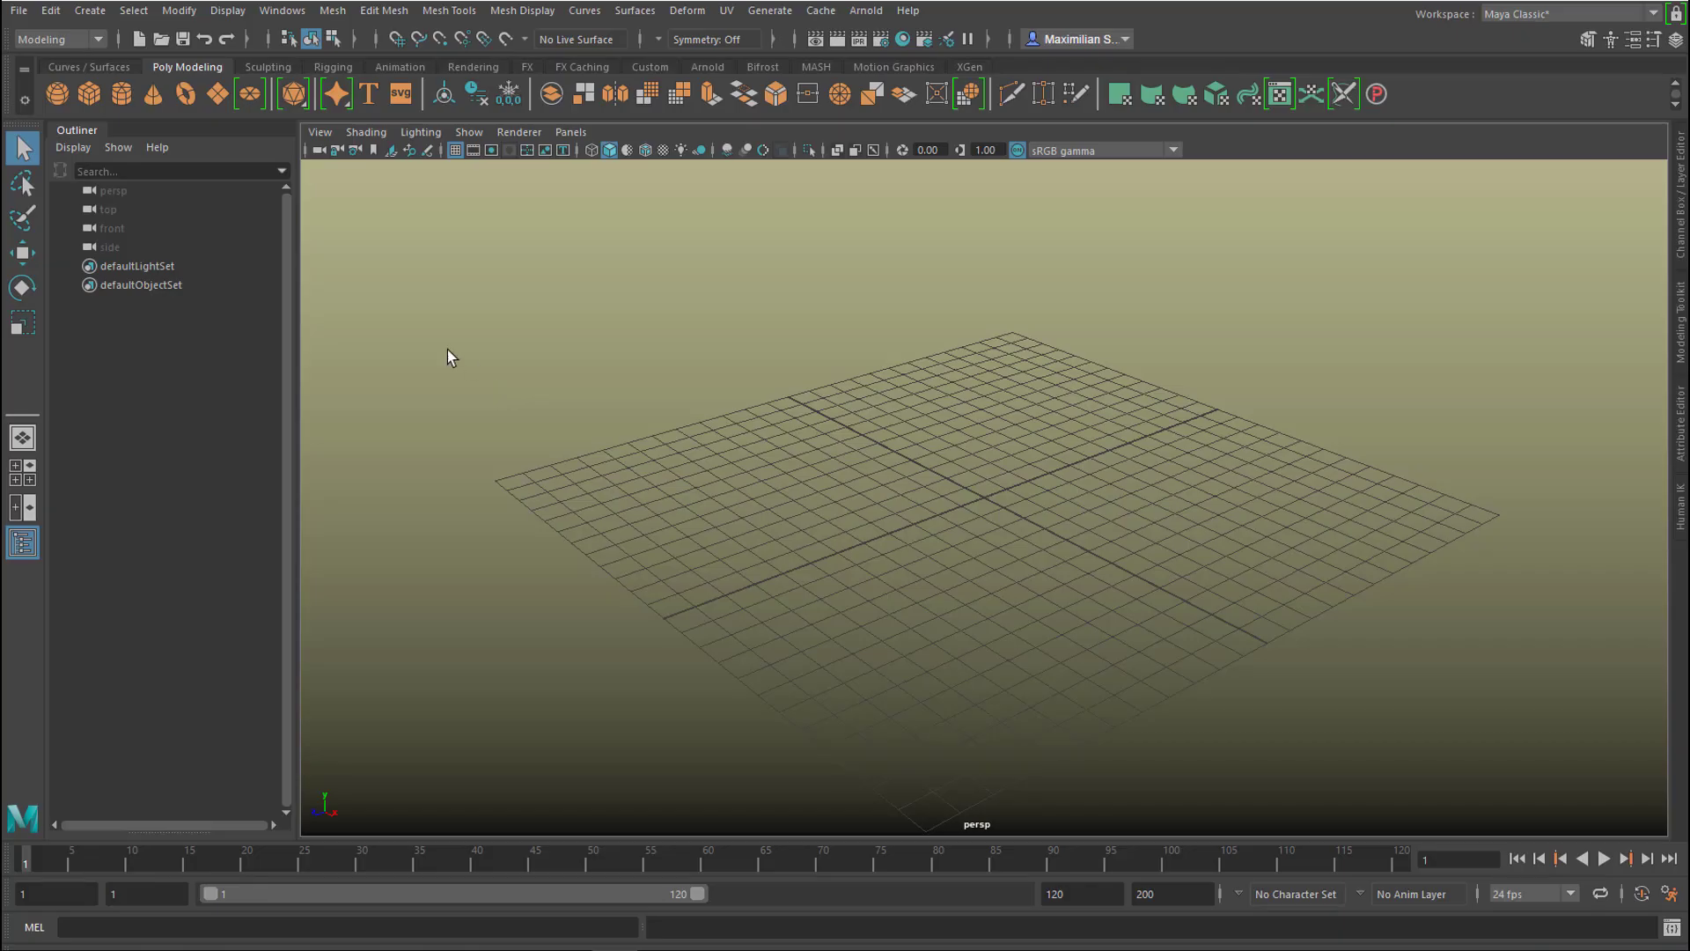
- Switch to the Animation menu set and detach the Jiggle deformer commands as a floating window near the viewport's edge
click(93, 35)
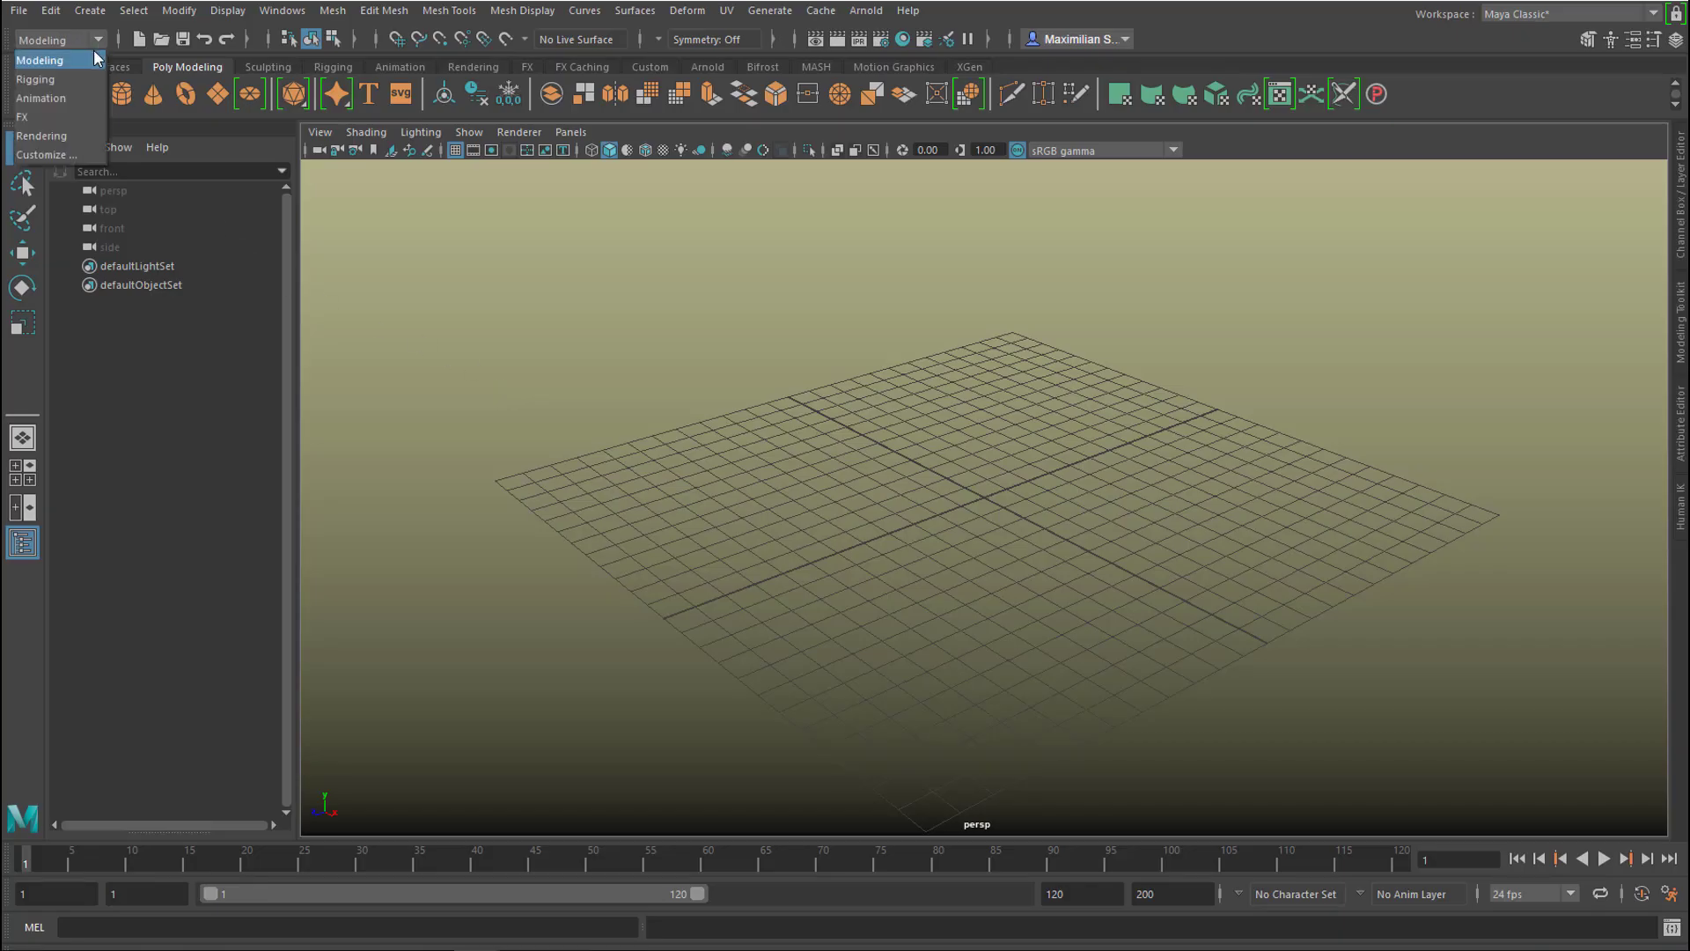
click(75, 95)
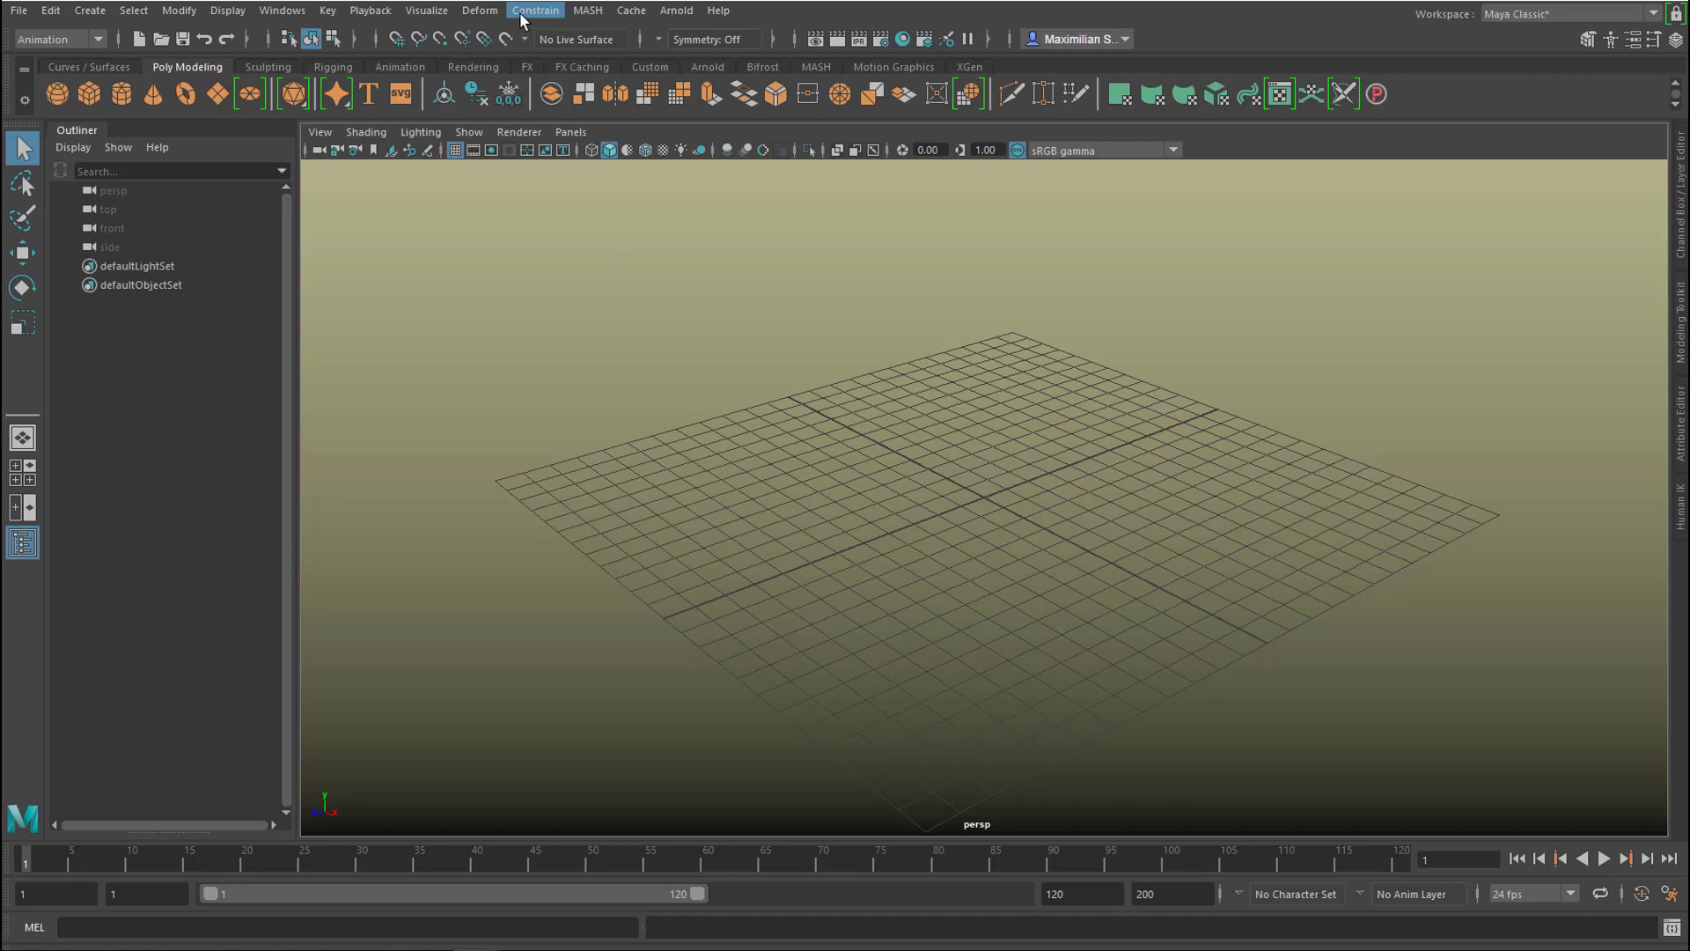
click(480, 12)
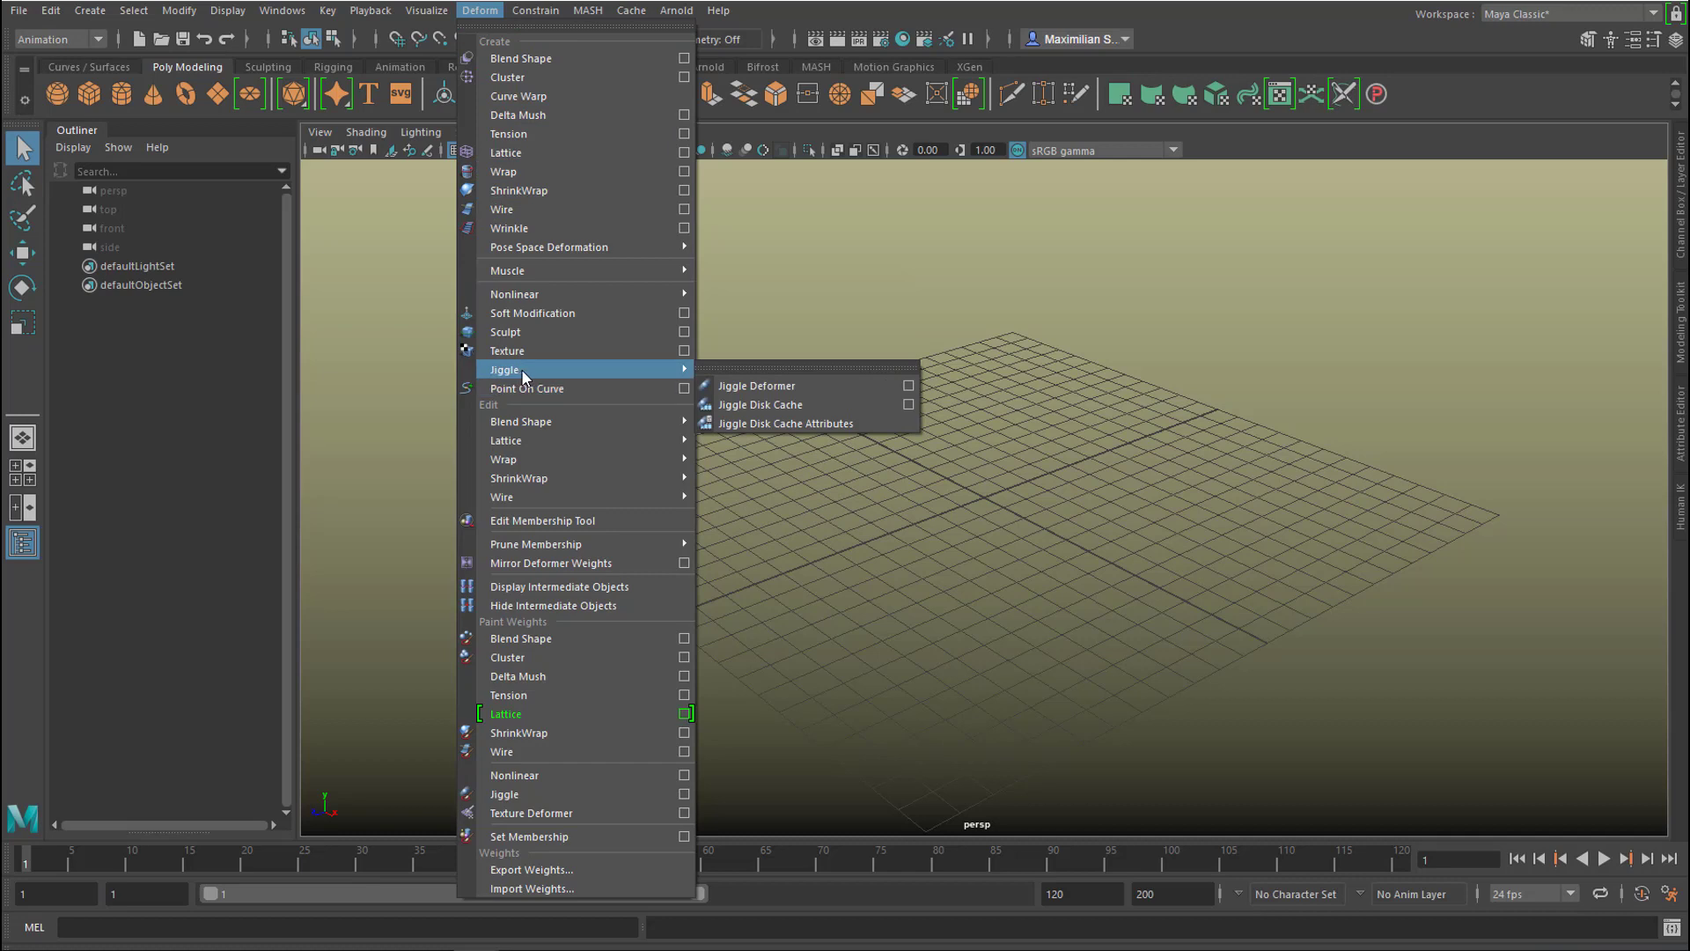
click(720, 366)
drag(805, 364, 1506, 237)
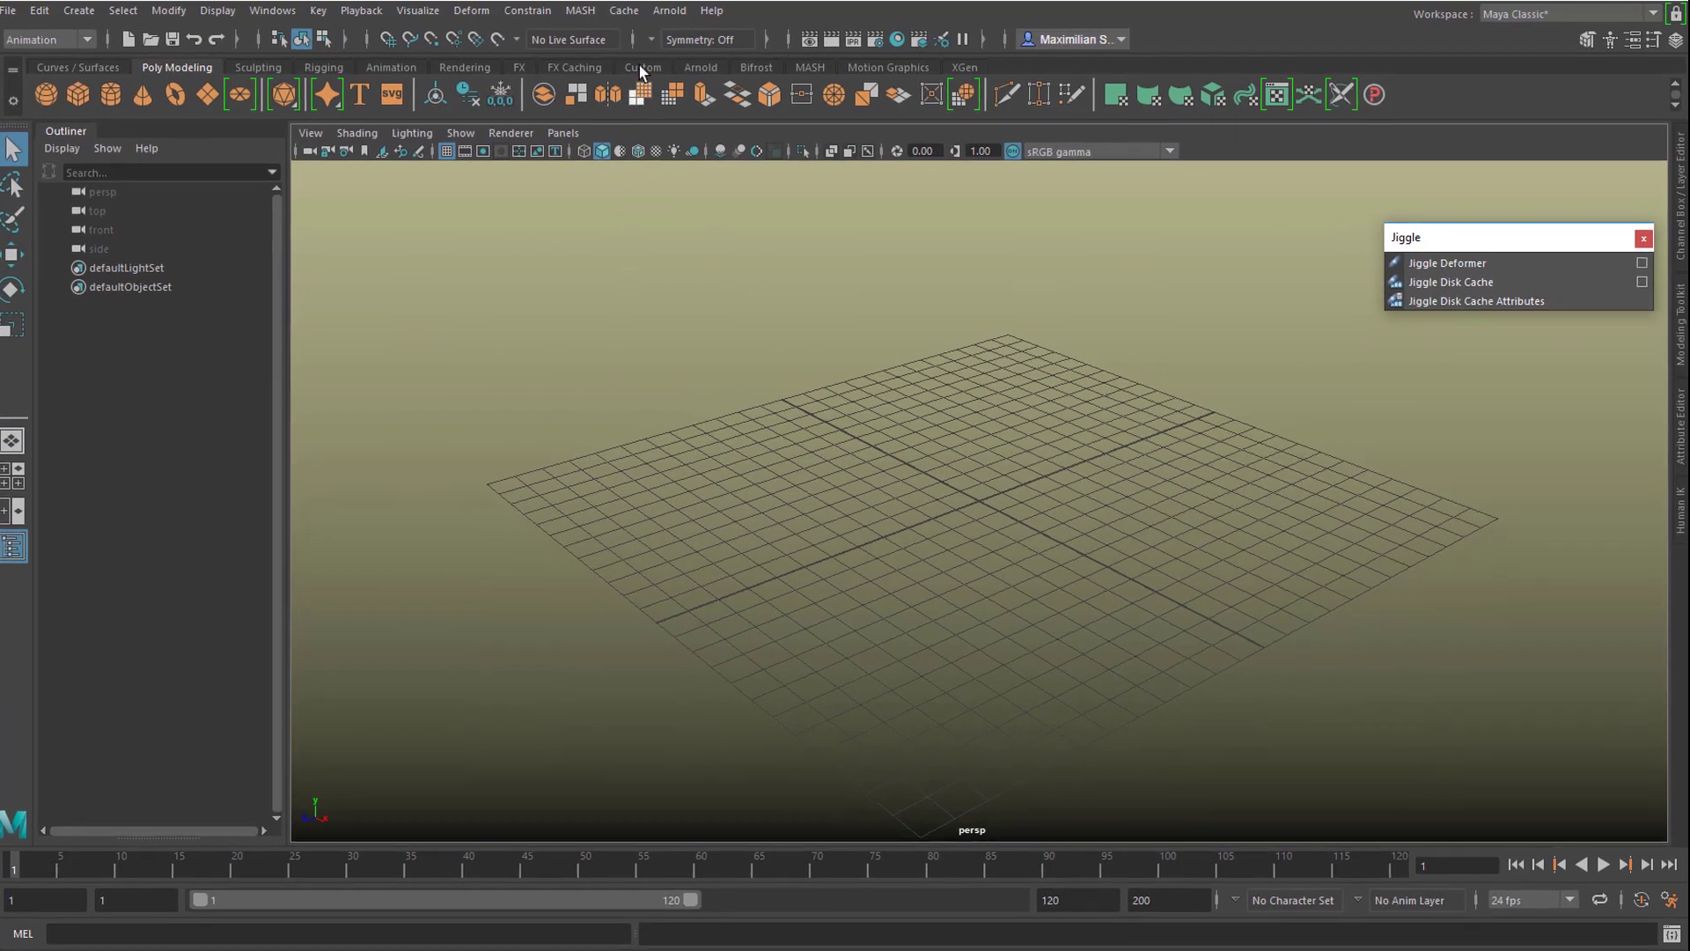
- Detach the MASH Utilities commands, including Create Jiggle Deformer, as a floating window and move it out of the workspace
click(466, 14)
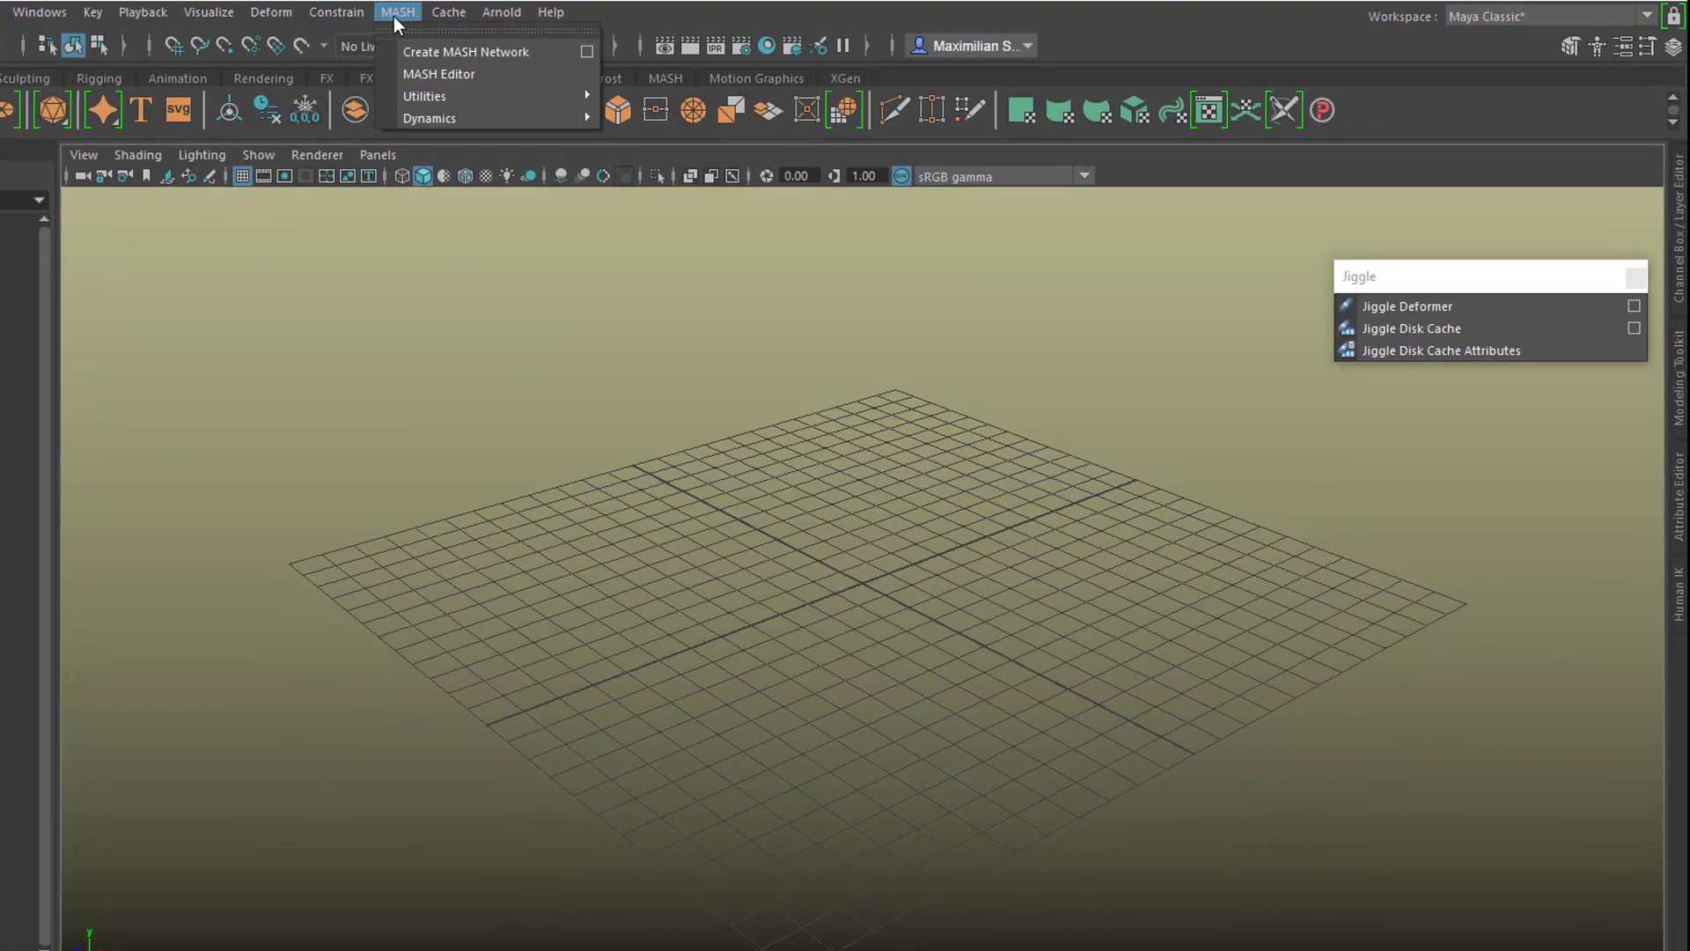
mouse_move(554, 88)
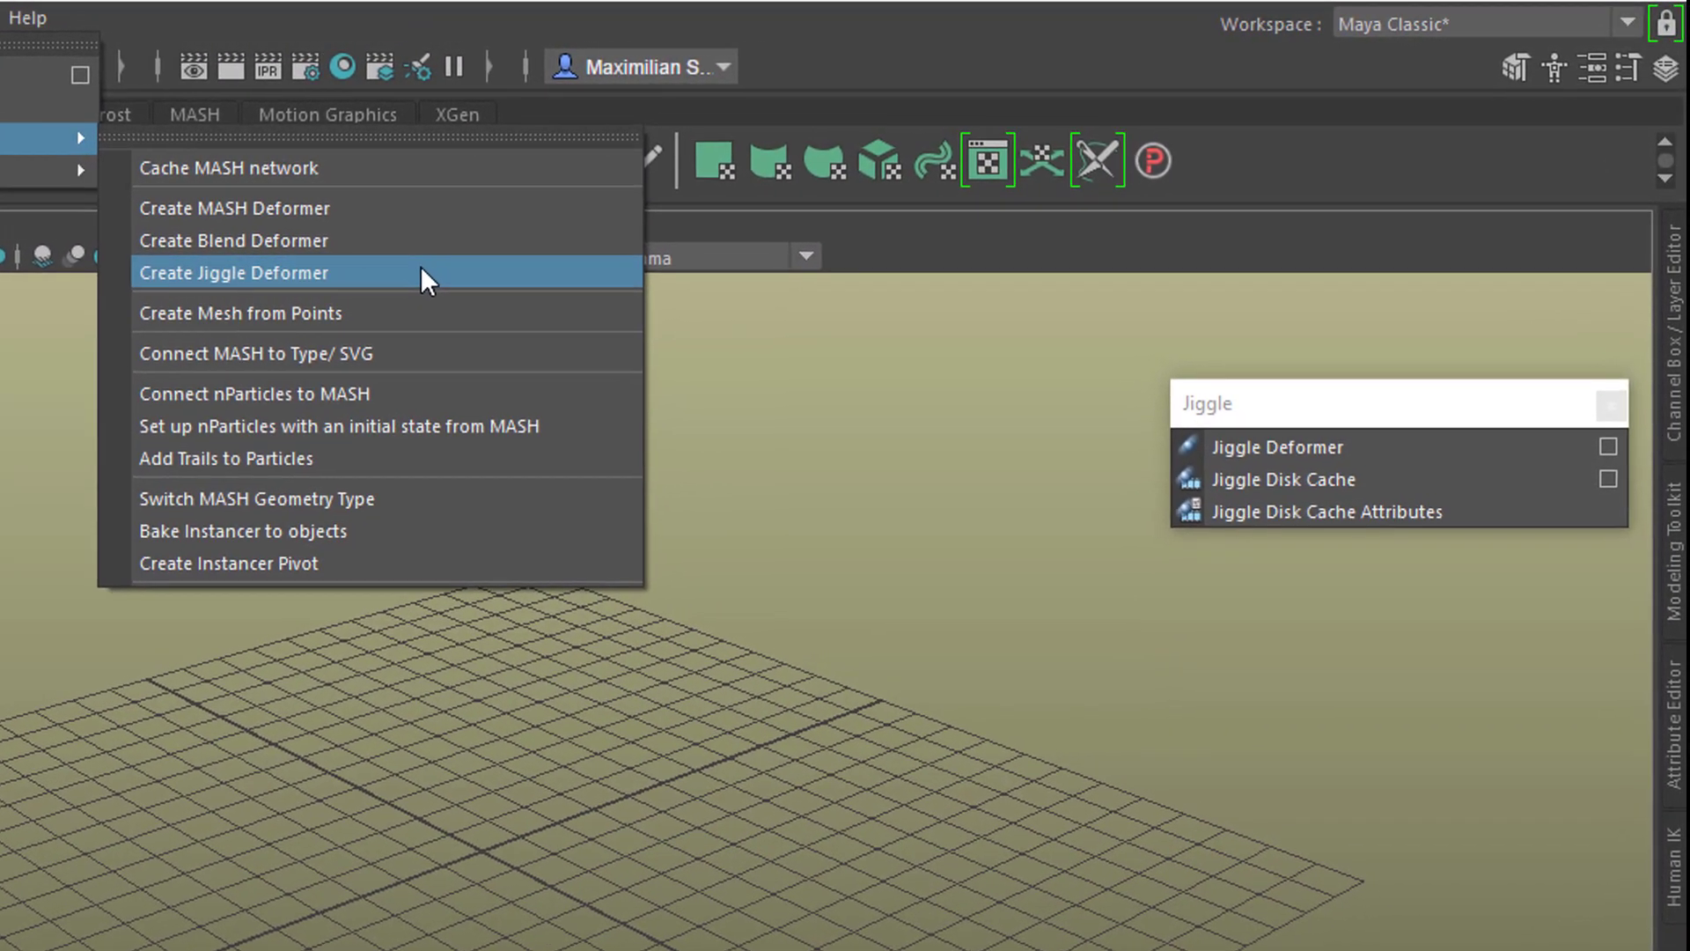
click(419, 138)
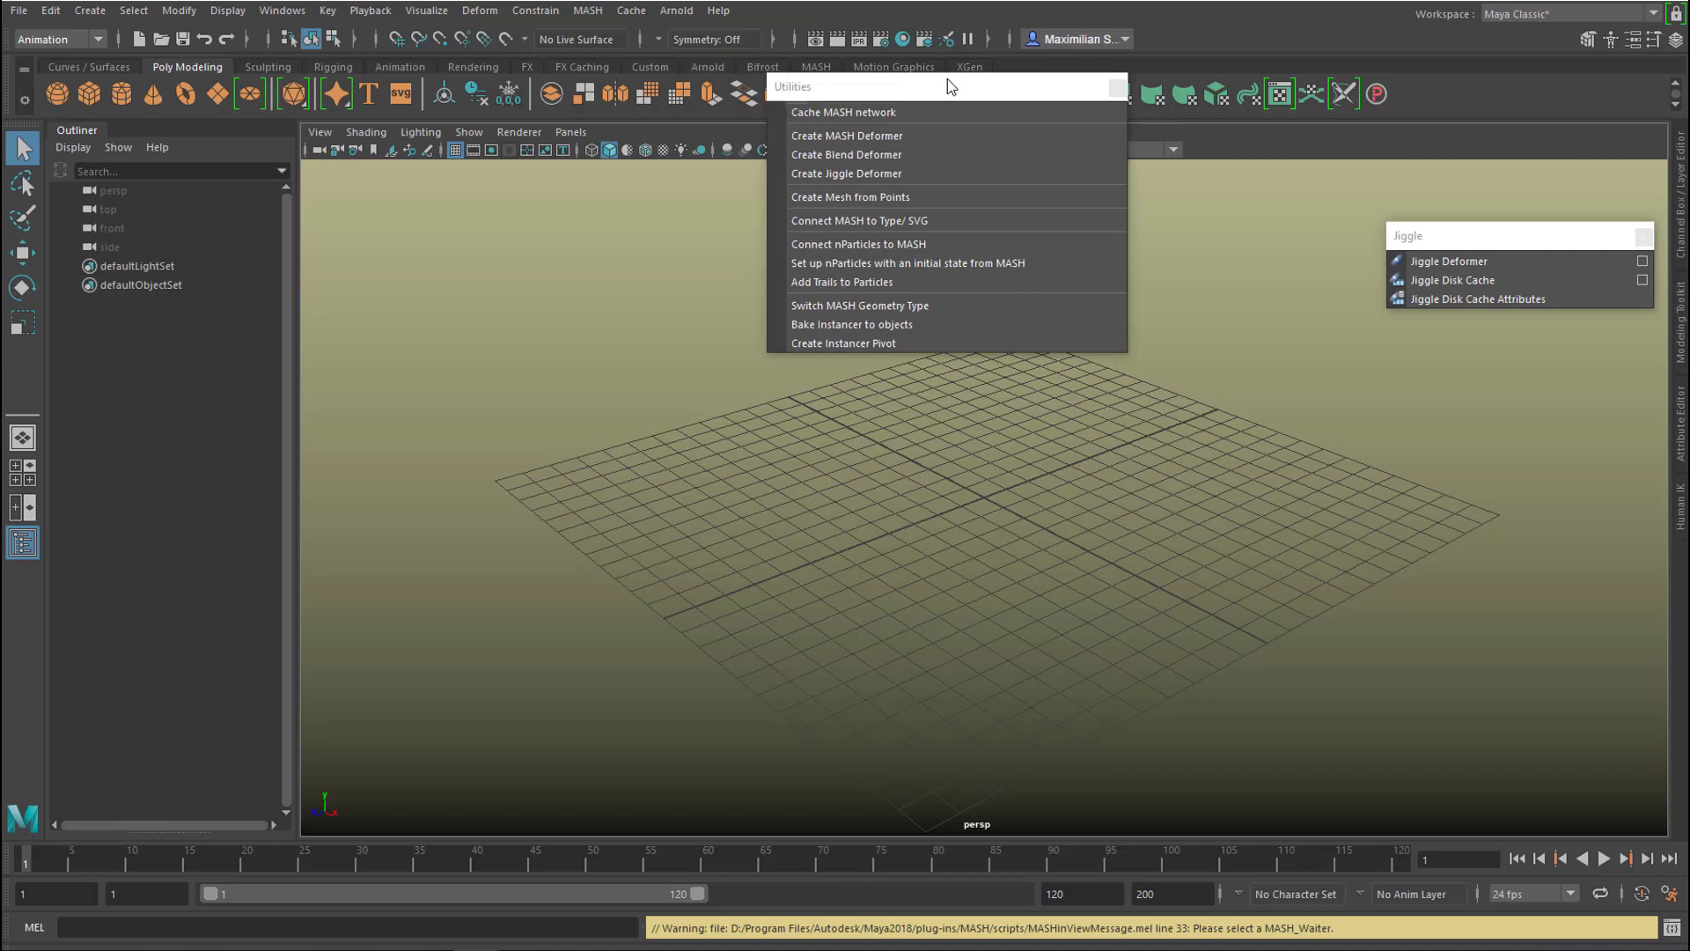
drag(948, 78, 1689, 348)
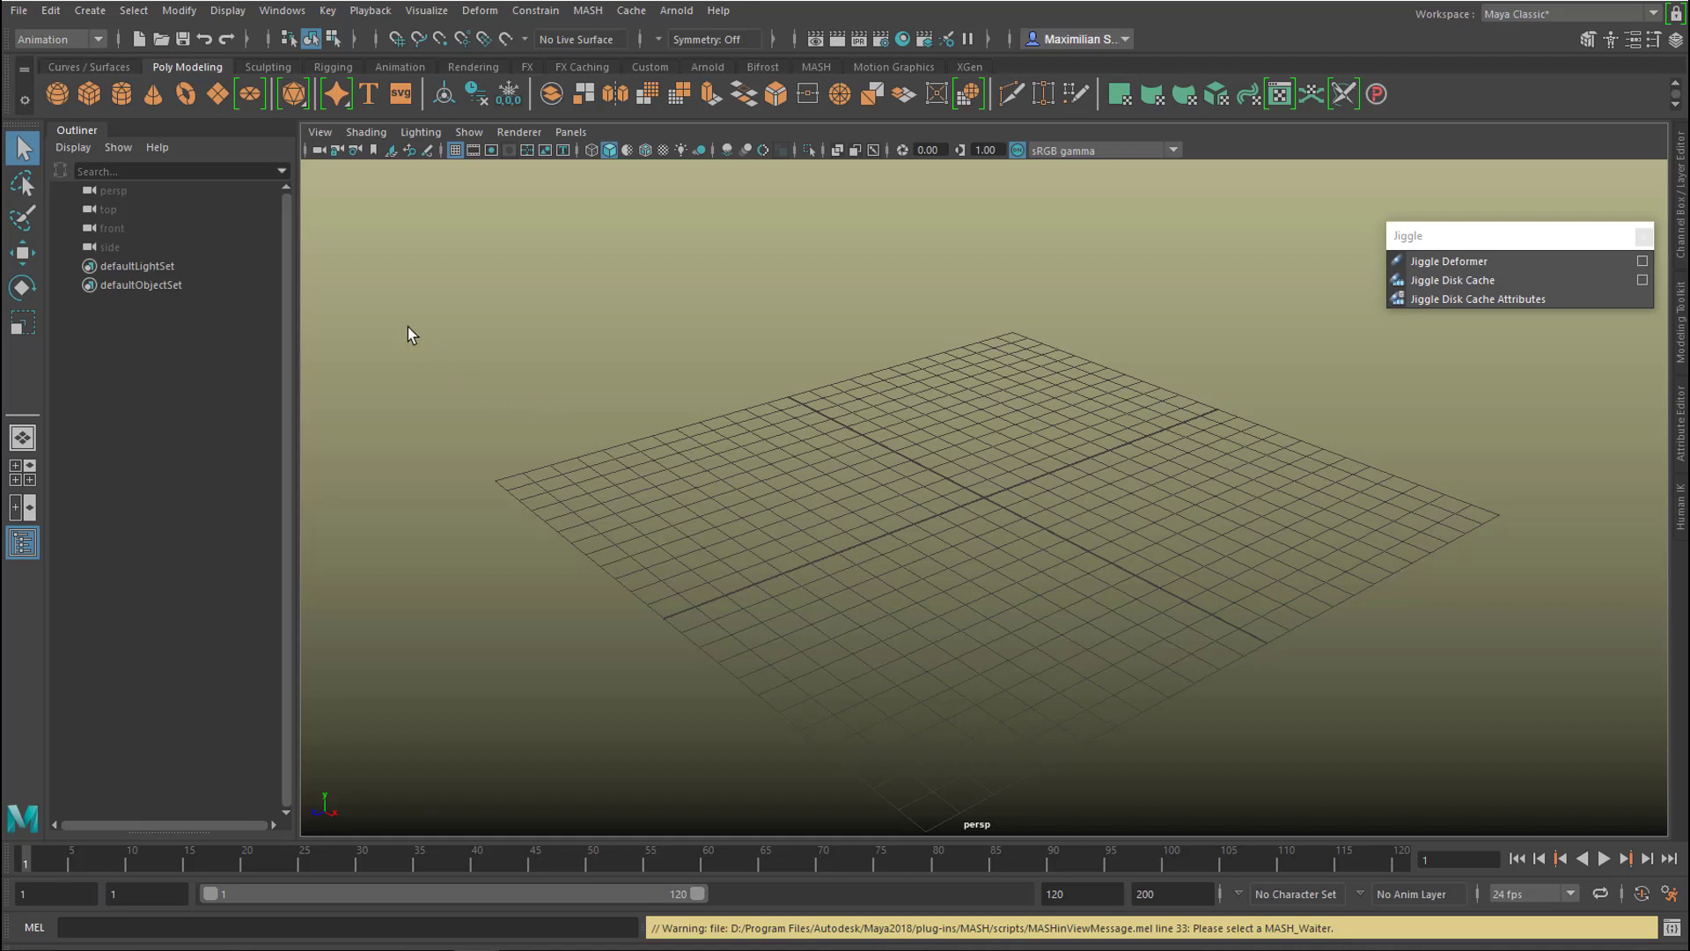
- Create a polygon plane and set its width and height to about 24.11
click(216, 97)
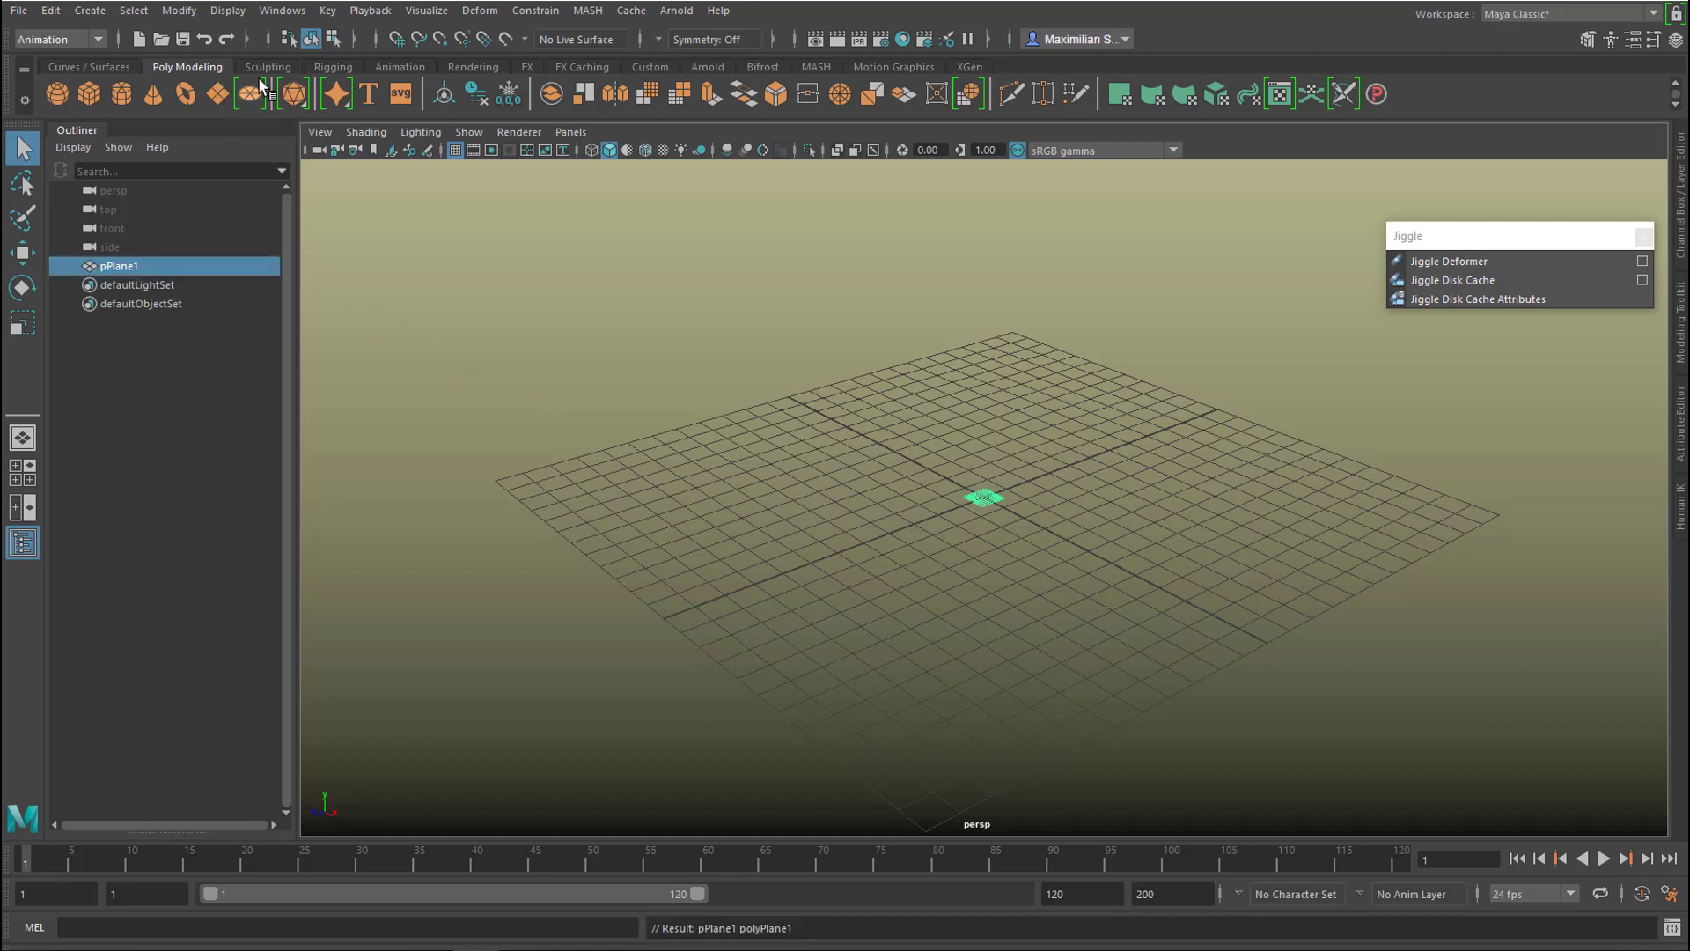
key(F6)
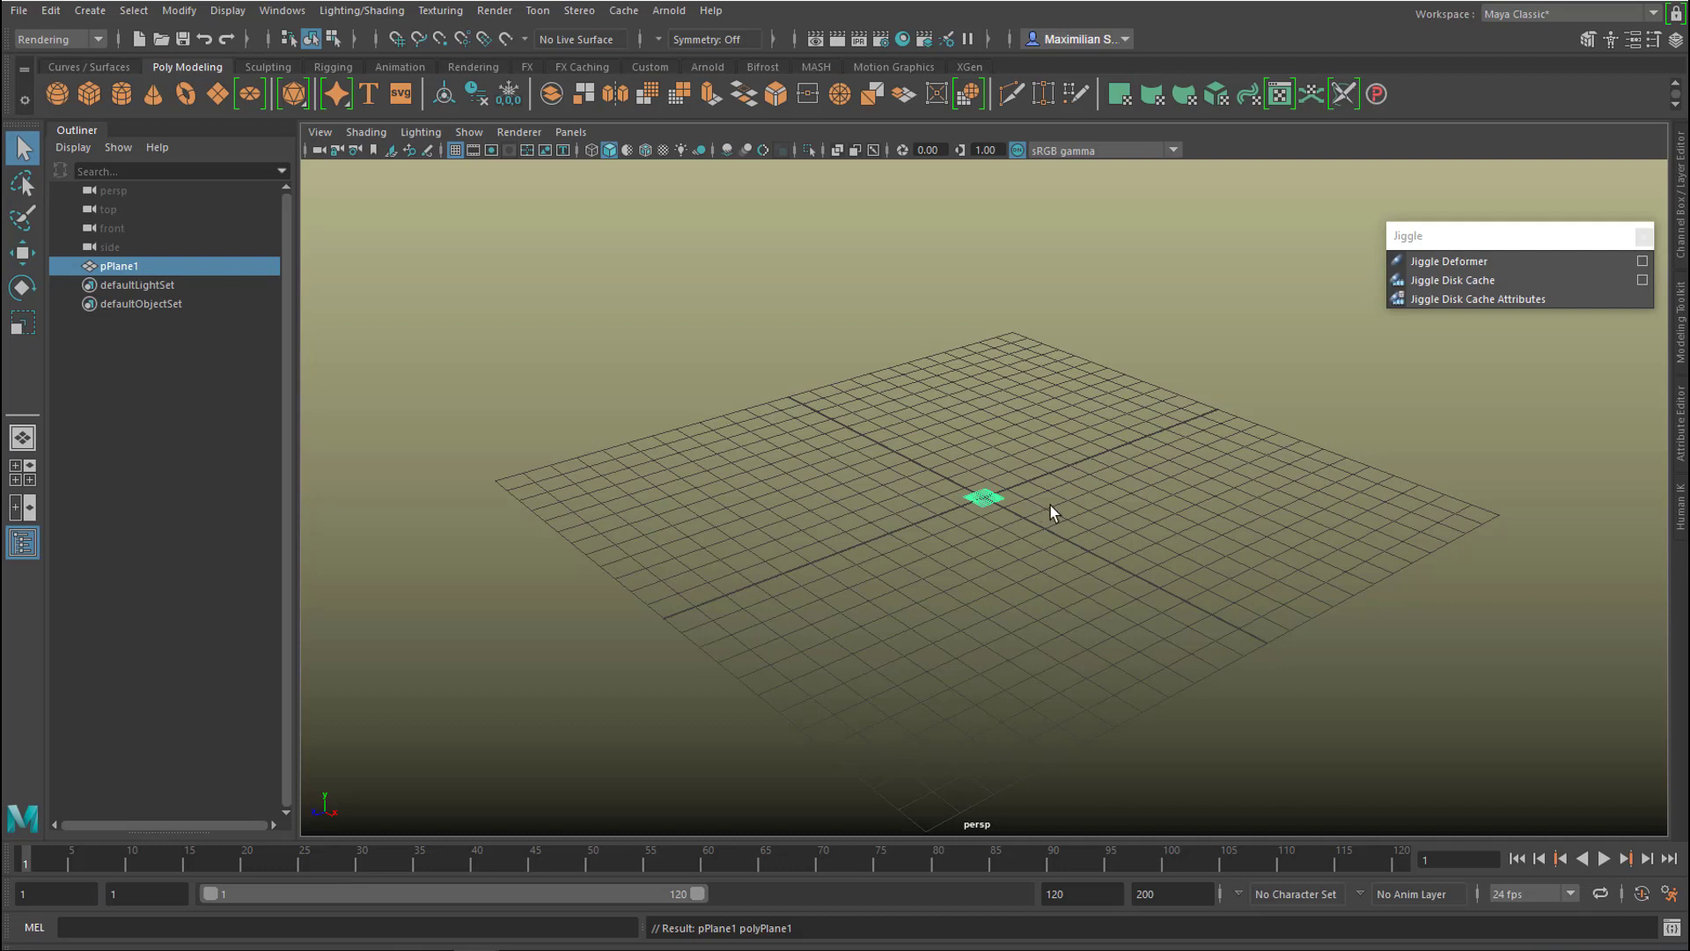
key(ctrl+a)
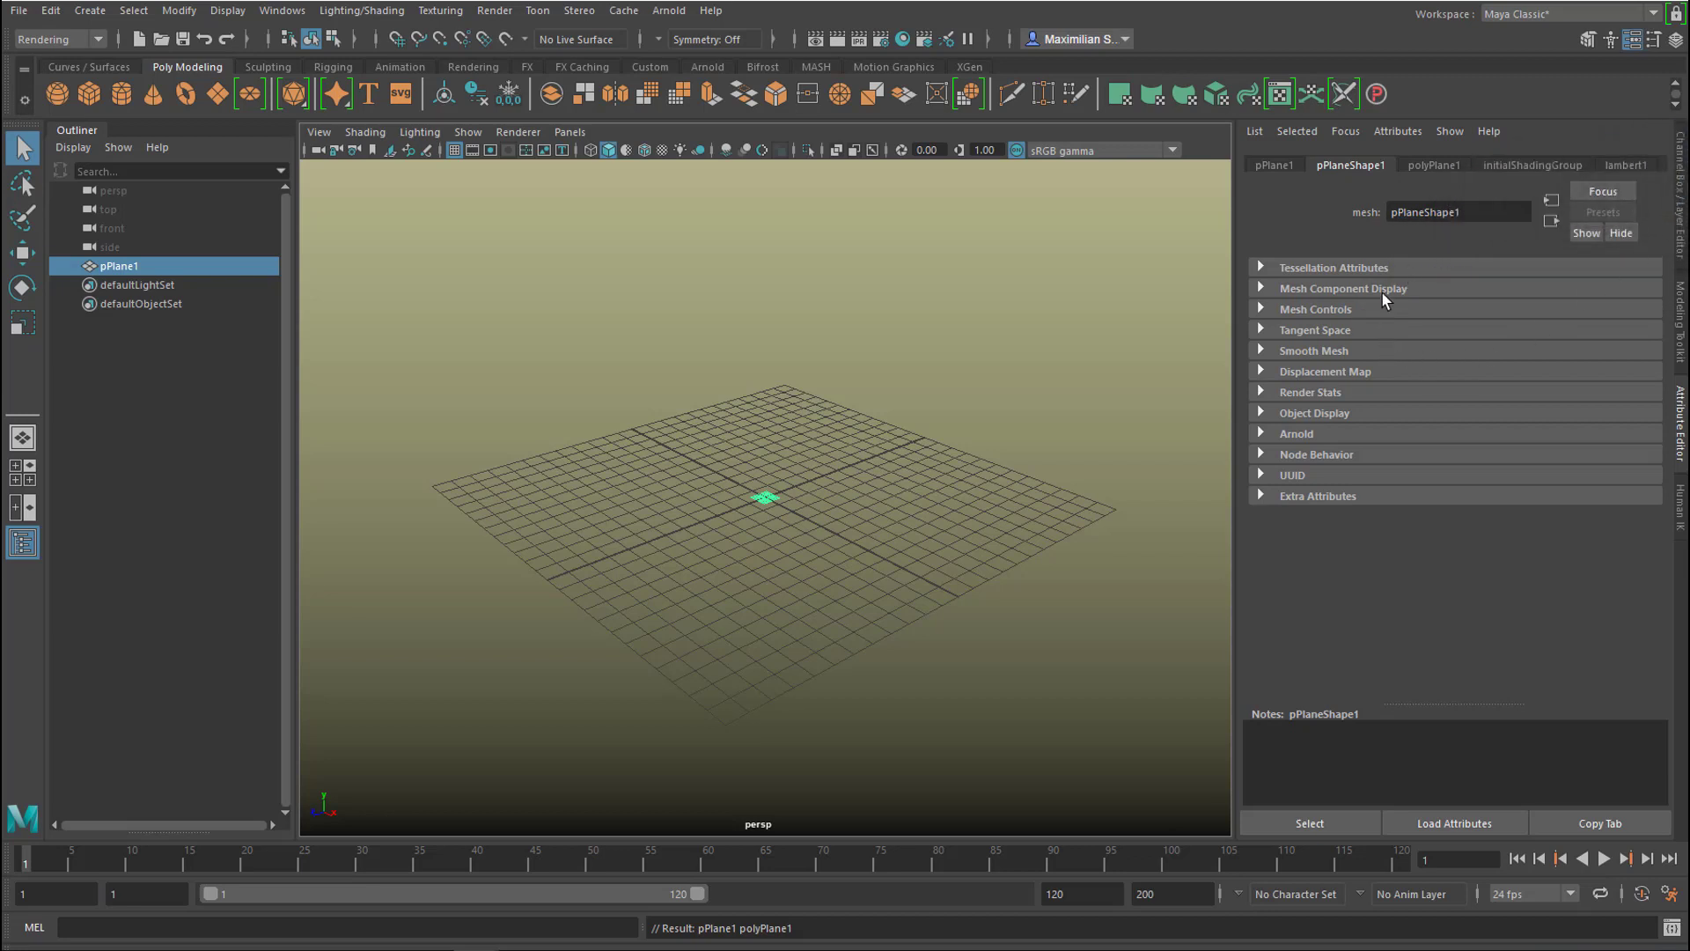
click(1449, 166)
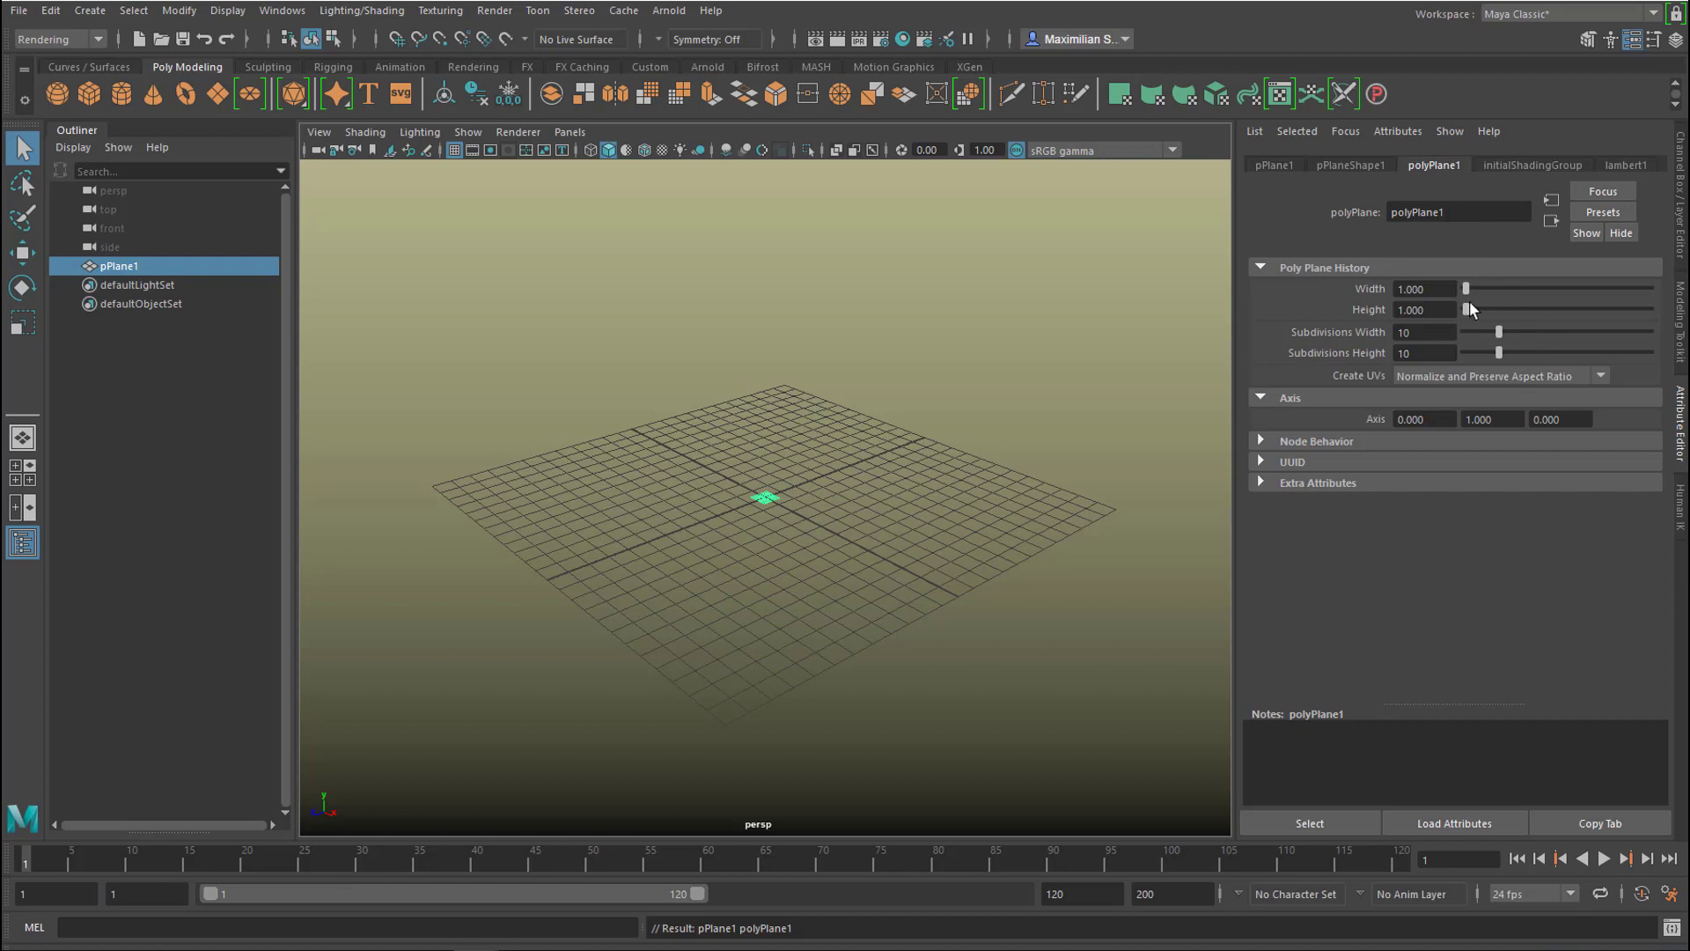
drag(1466, 291, 1509, 289)
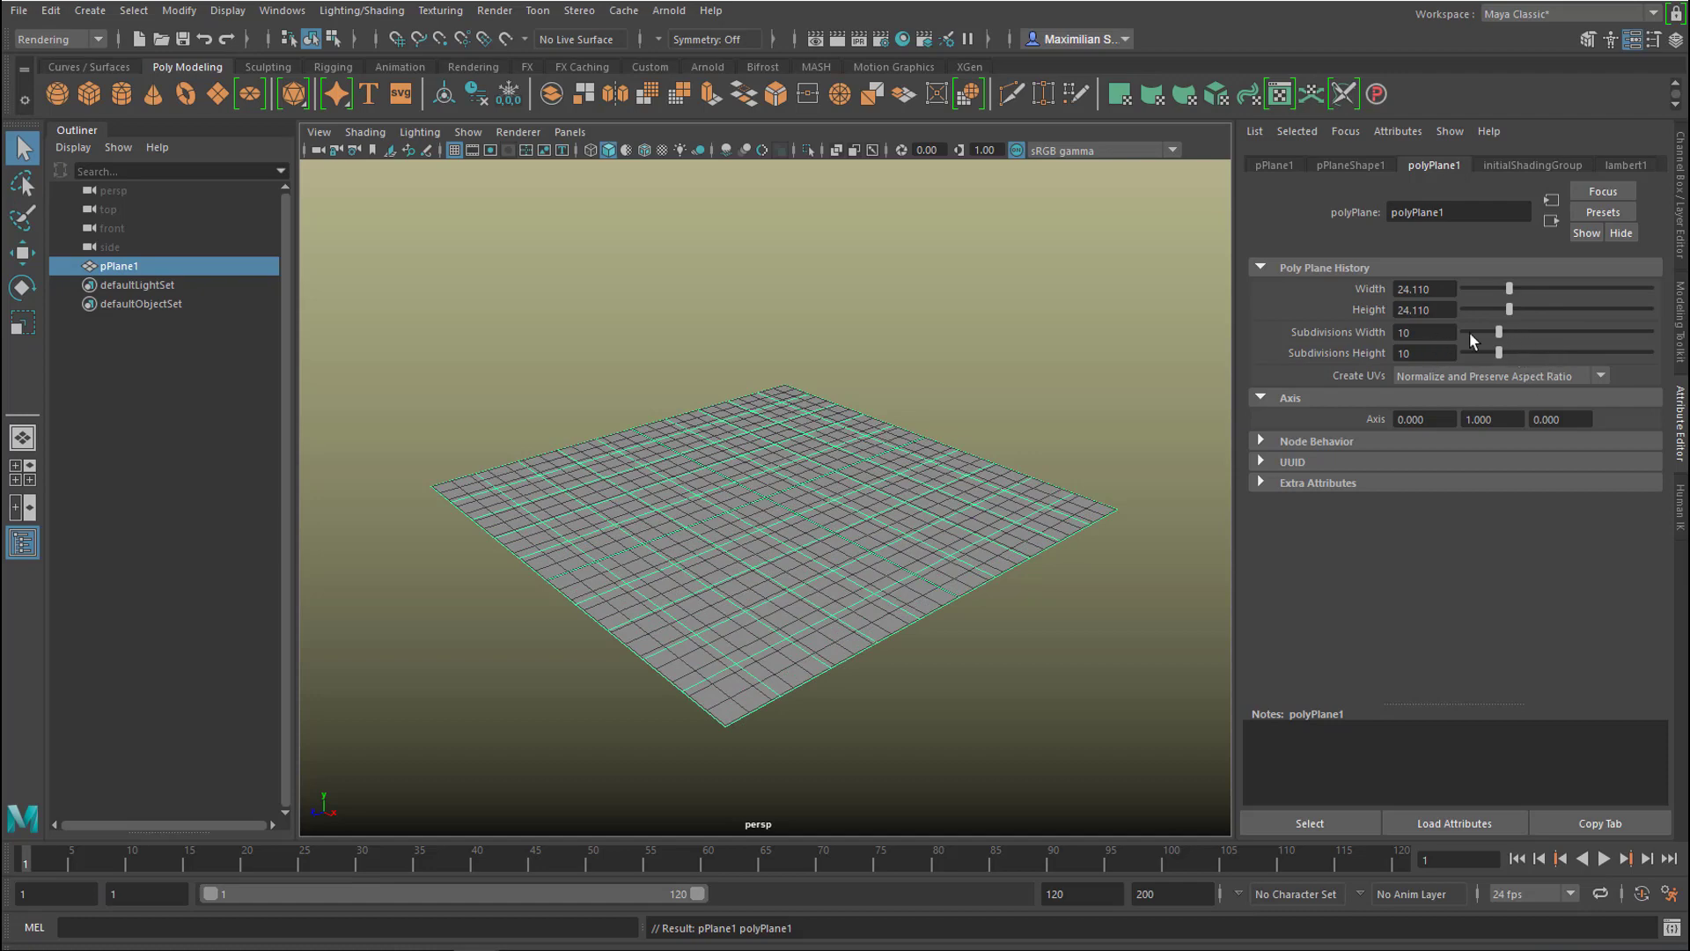
- Set the plane's width and height subdivisions to 100 each
drag(1498, 333, 1645, 332)
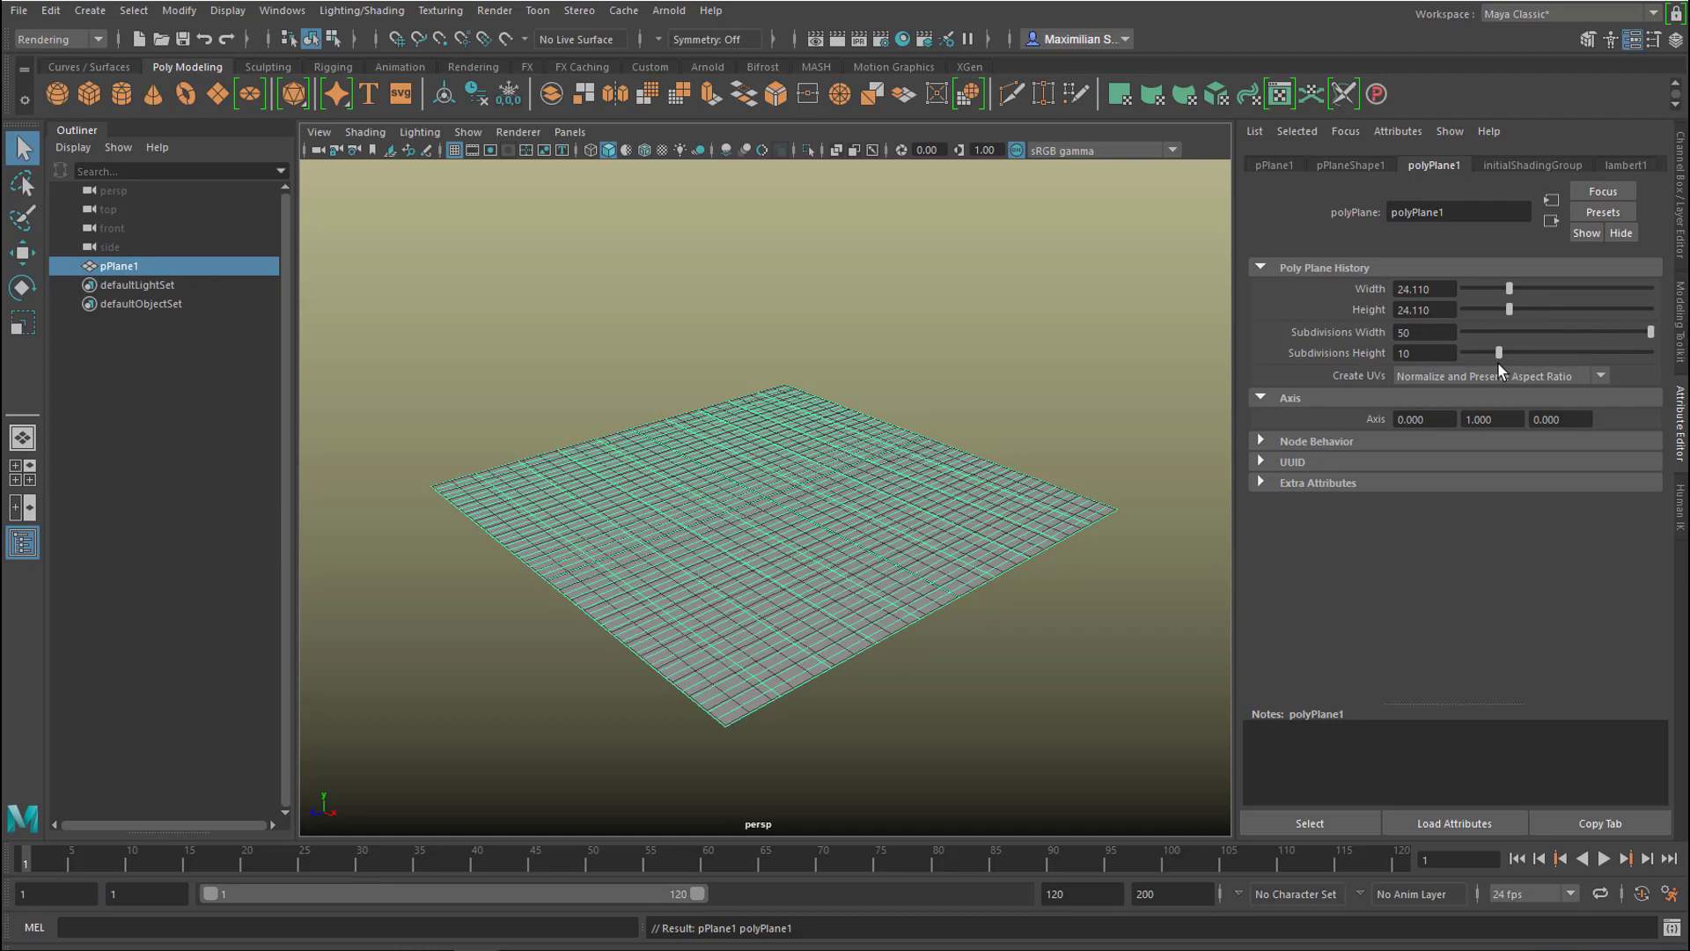
drag(1499, 353, 1678, 349)
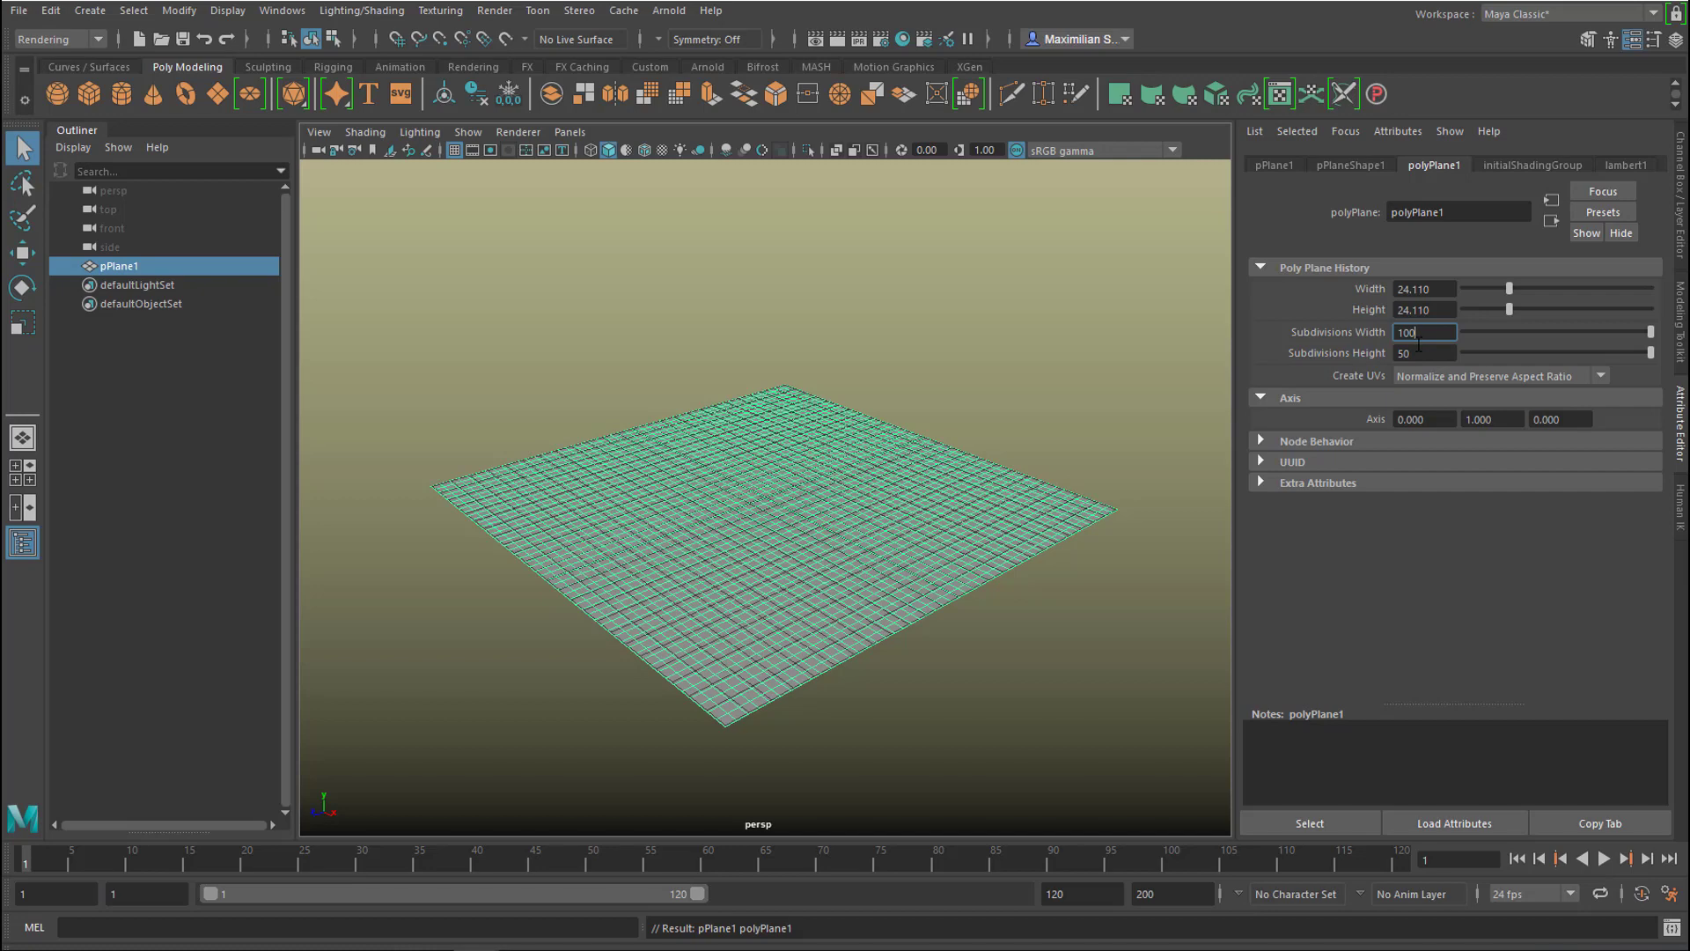
key(Tab)
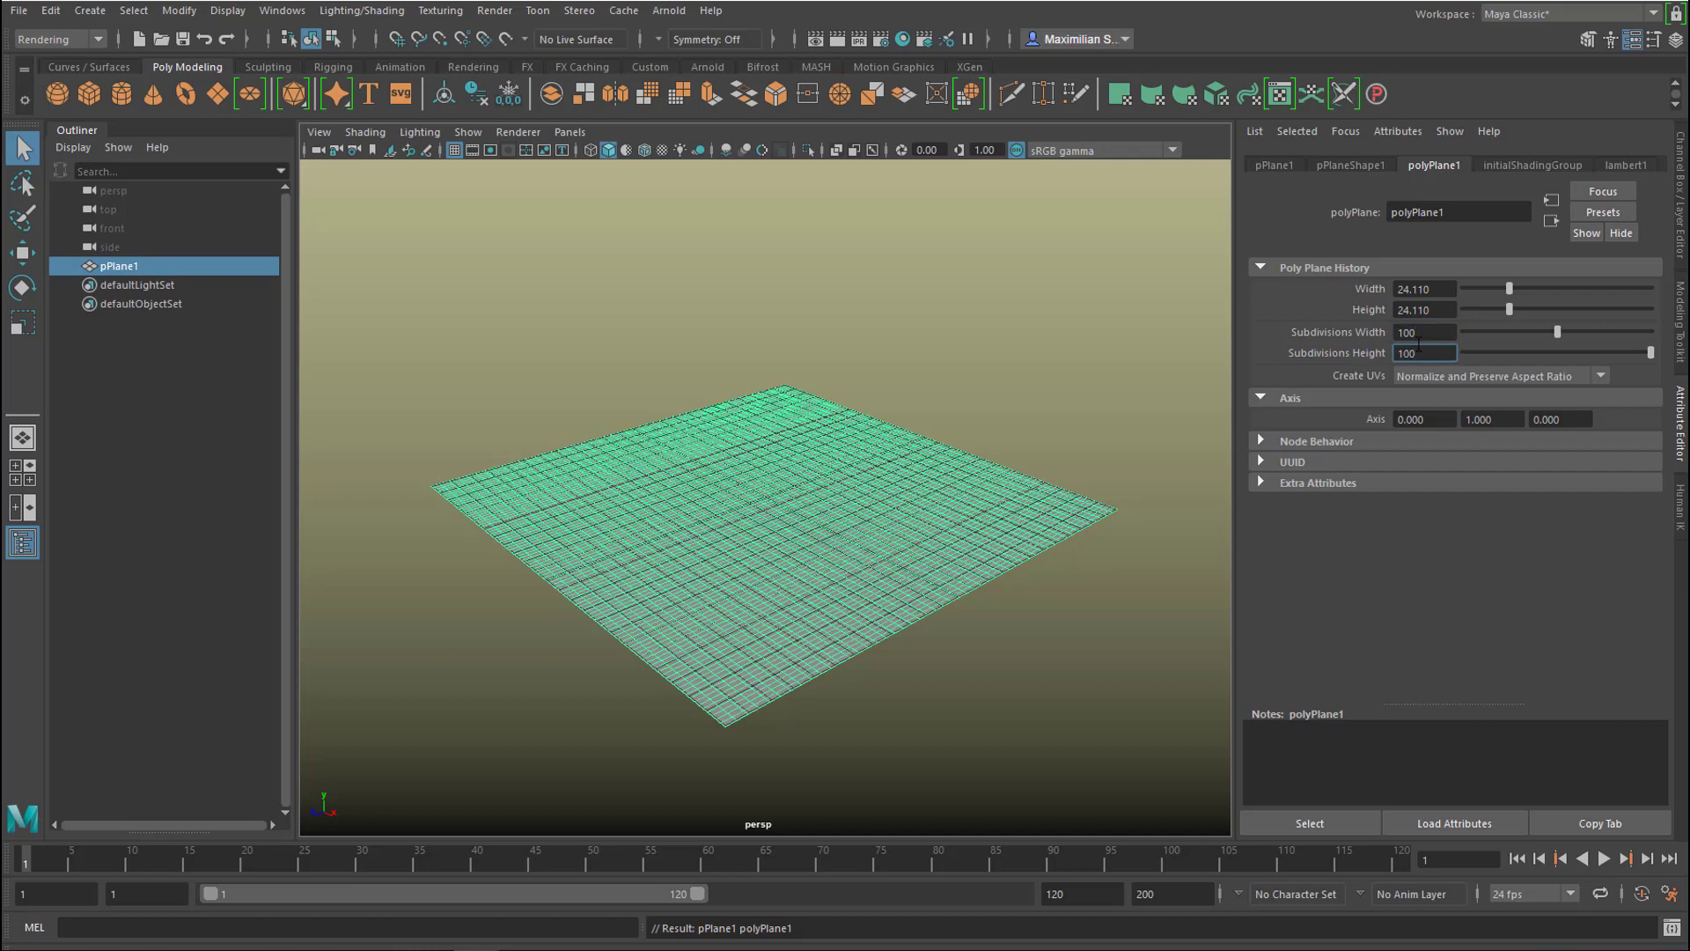
key(Return)
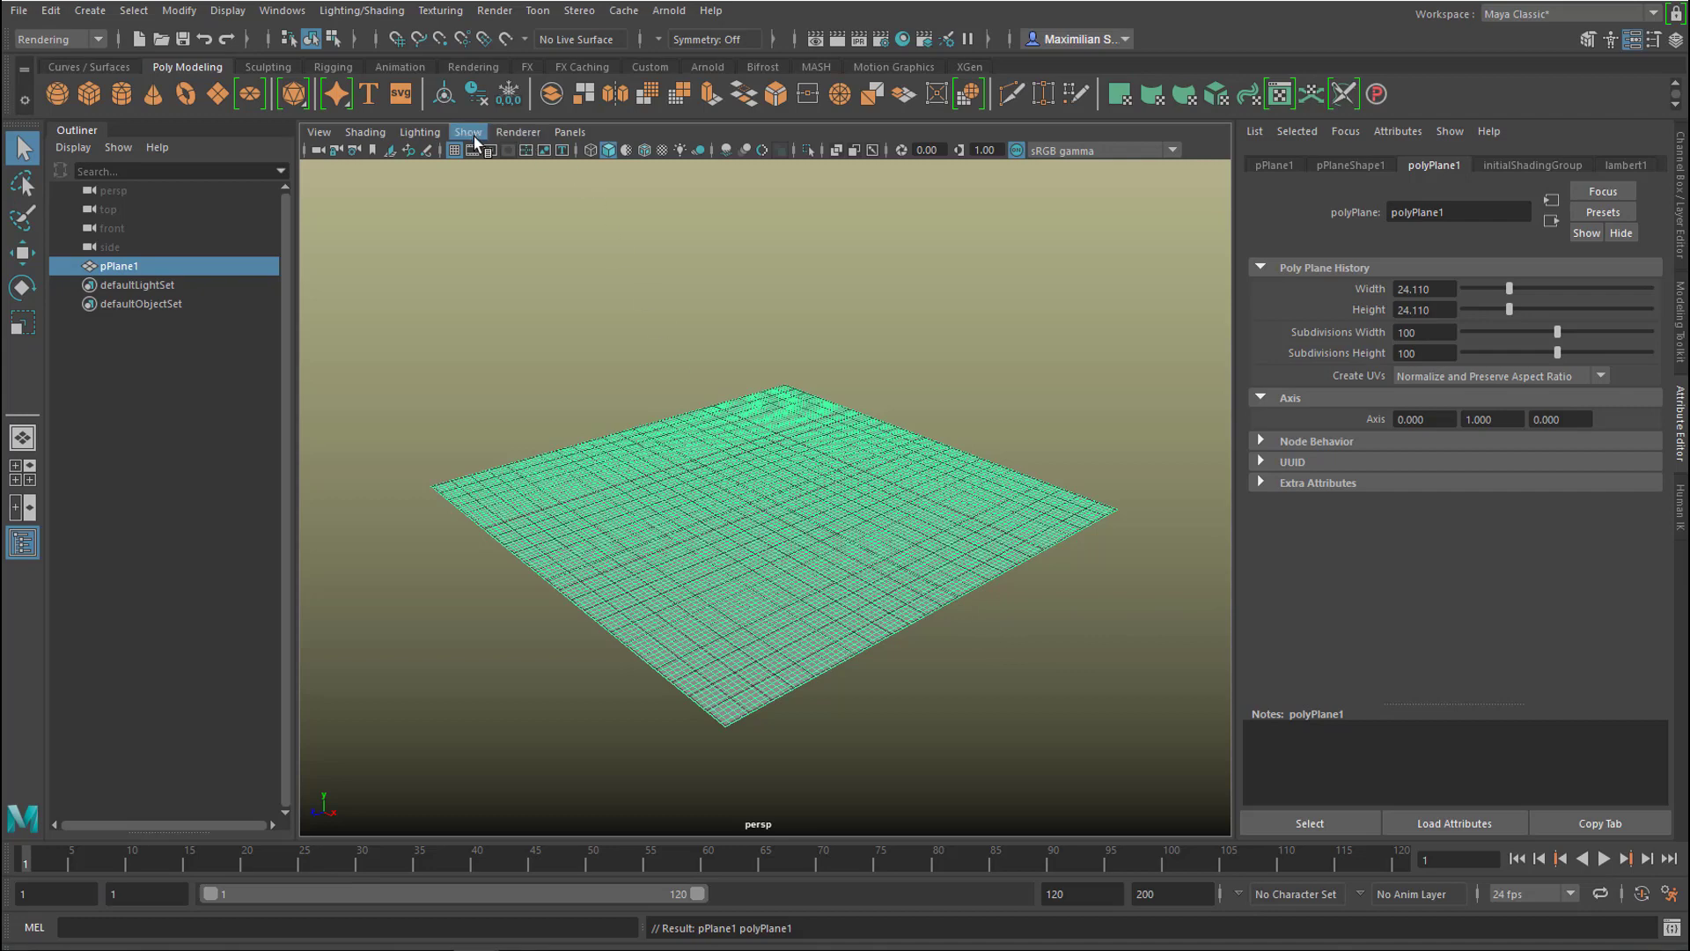
- Hide the viewport grid and deselect the plane to show its plain shaded surface
click(455, 149)
click(1045, 392)
click(947, 528)
mouse_move(858, 585)
alt+mouse_down()
mouse_move(837, 615)
mouse_move(898, 616)
mouse_move(844, 613)
alt+mouse_up()
click(1019, 606)
alt+drag(1003, 604, 884, 426)
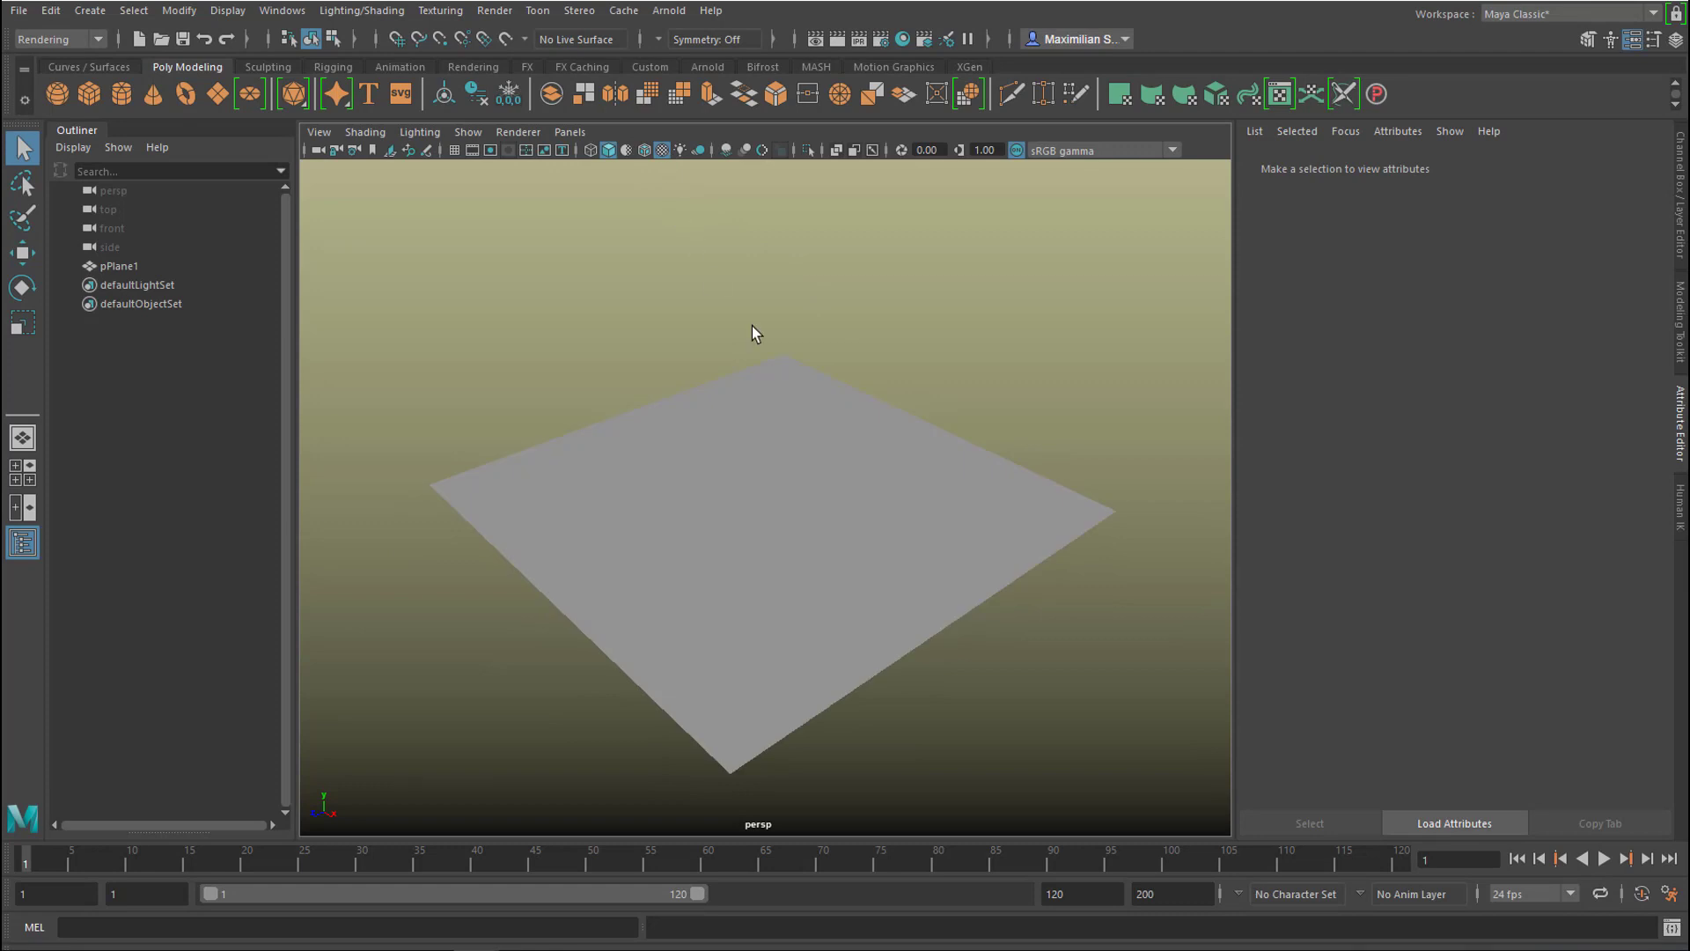
mouse_move(970, 587)
alt+mouse_down()
mouse_move(959, 578)
mouse_move(984, 602)
alt+mouse_up()
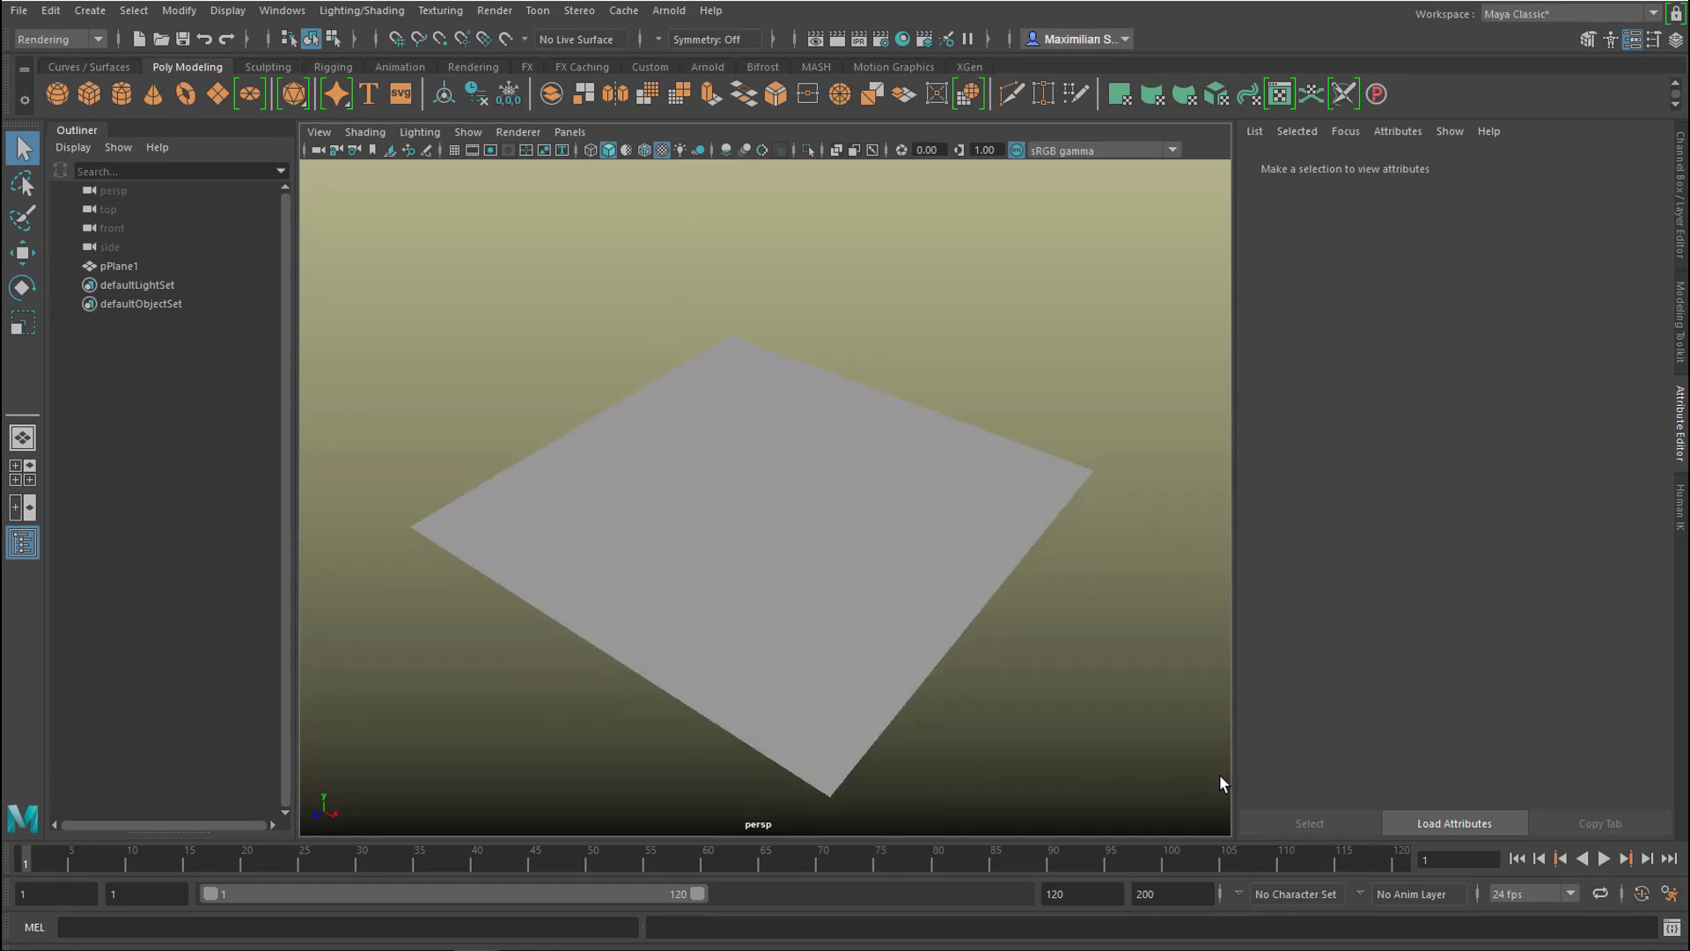
alt+drag(831, 606, 798, 599)
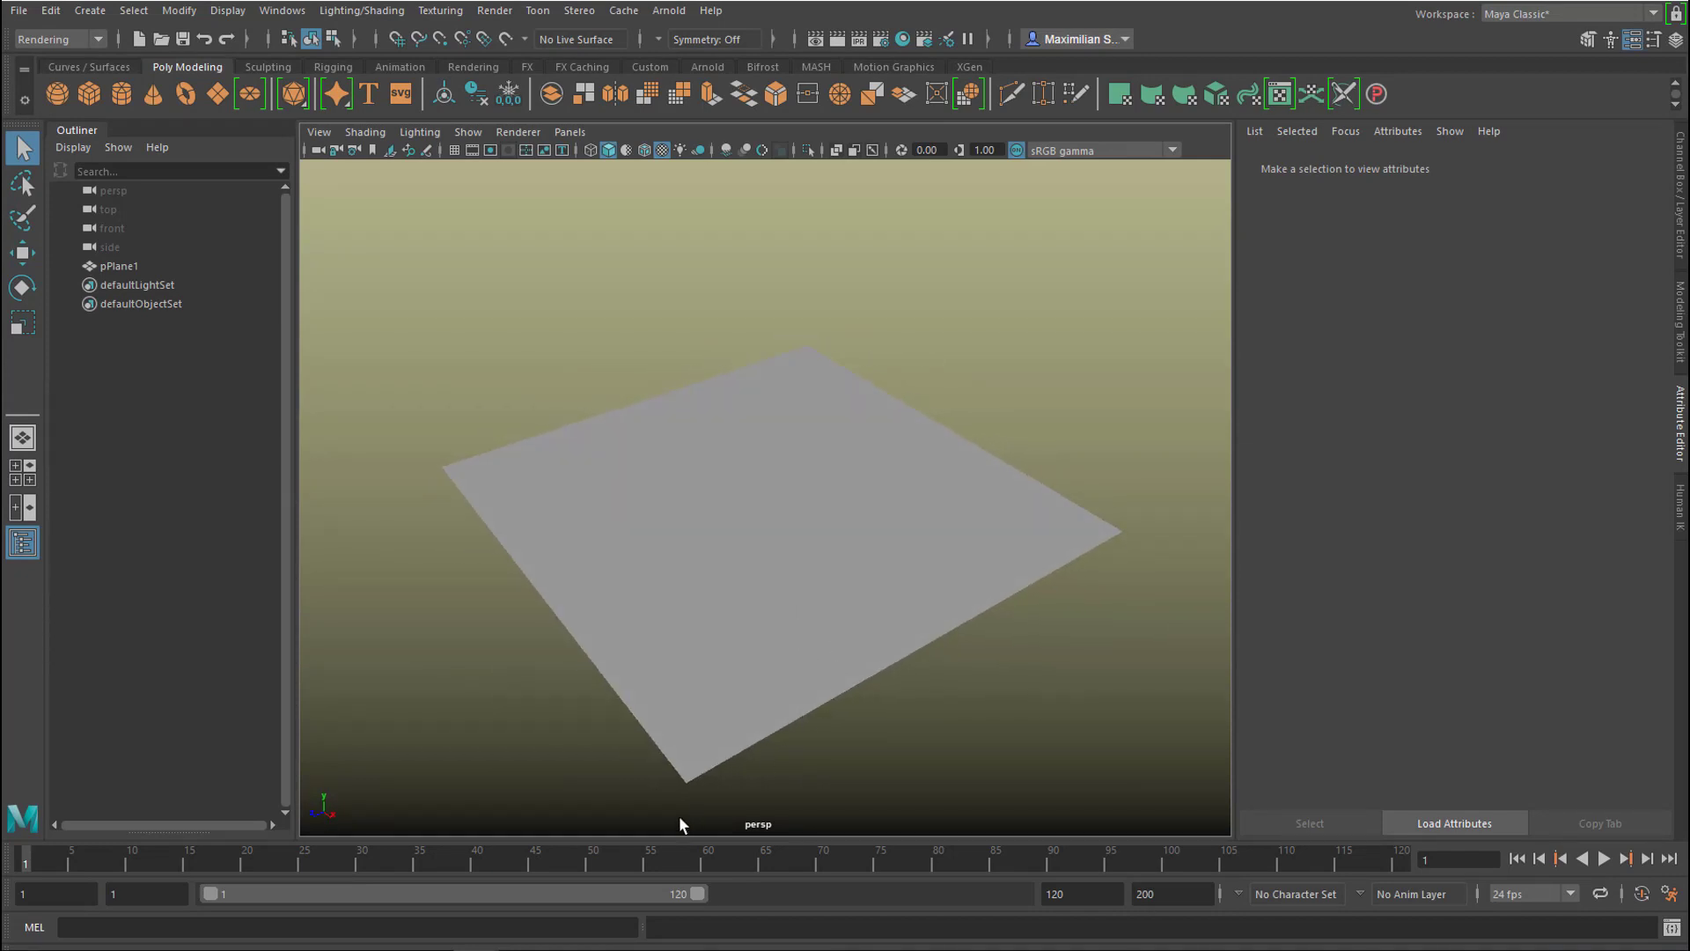
- Select the plane and set keyframes for its starting pose at frames 10 and 30
key(alt+v)
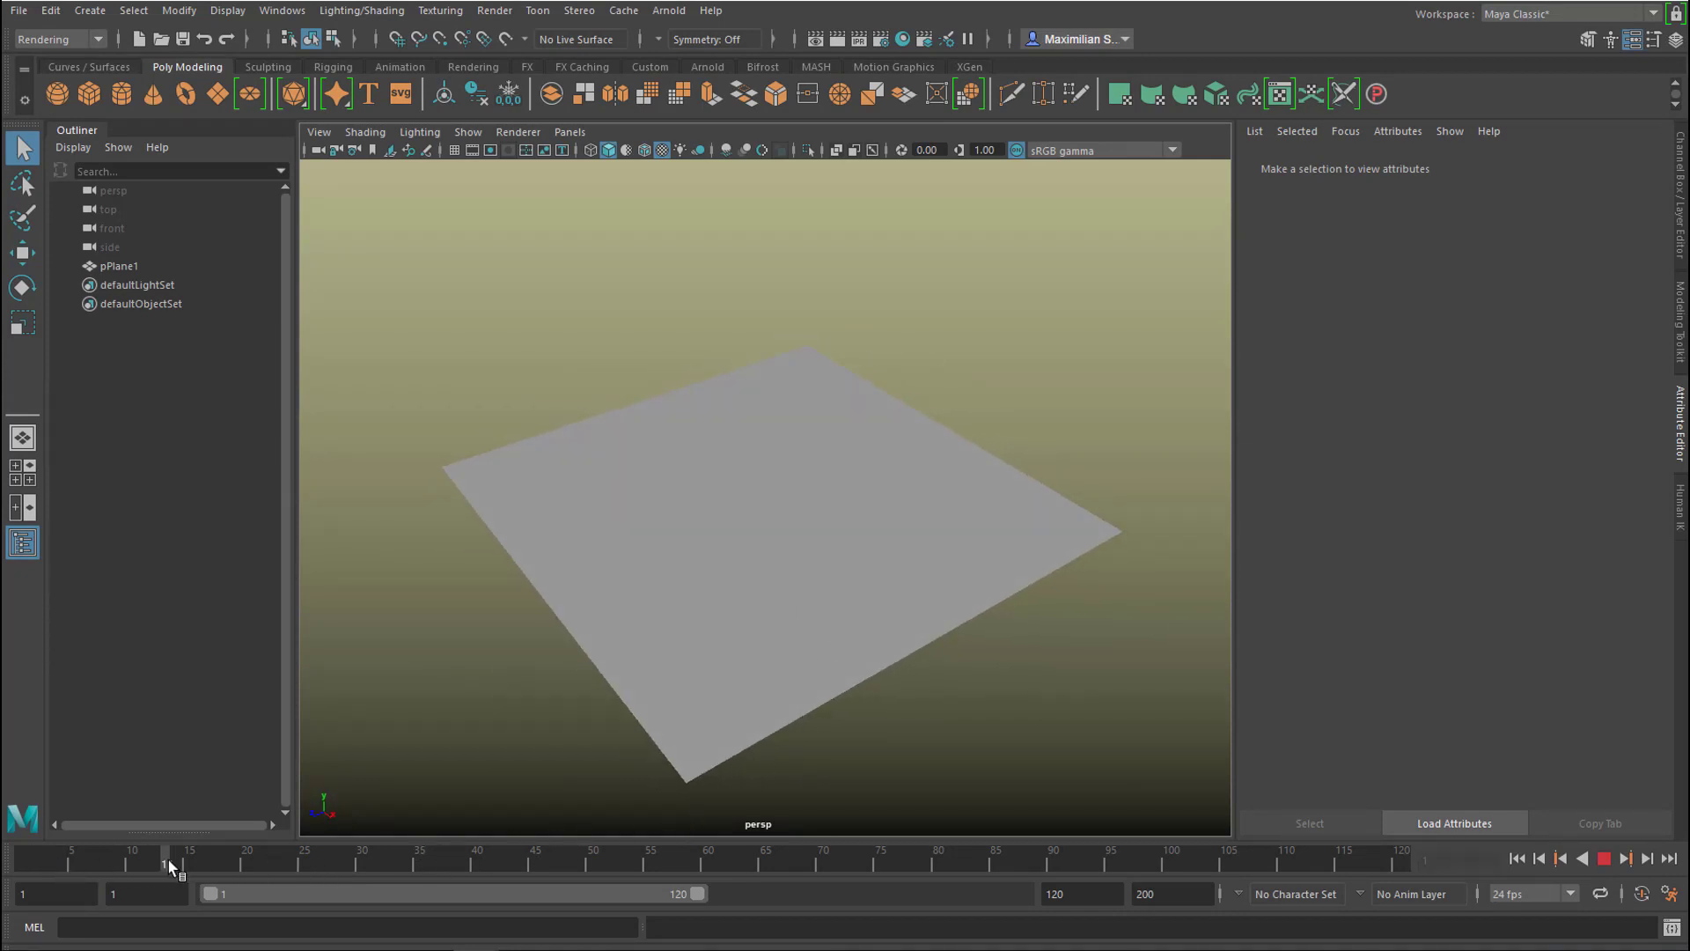
drag(139, 868, 132, 869)
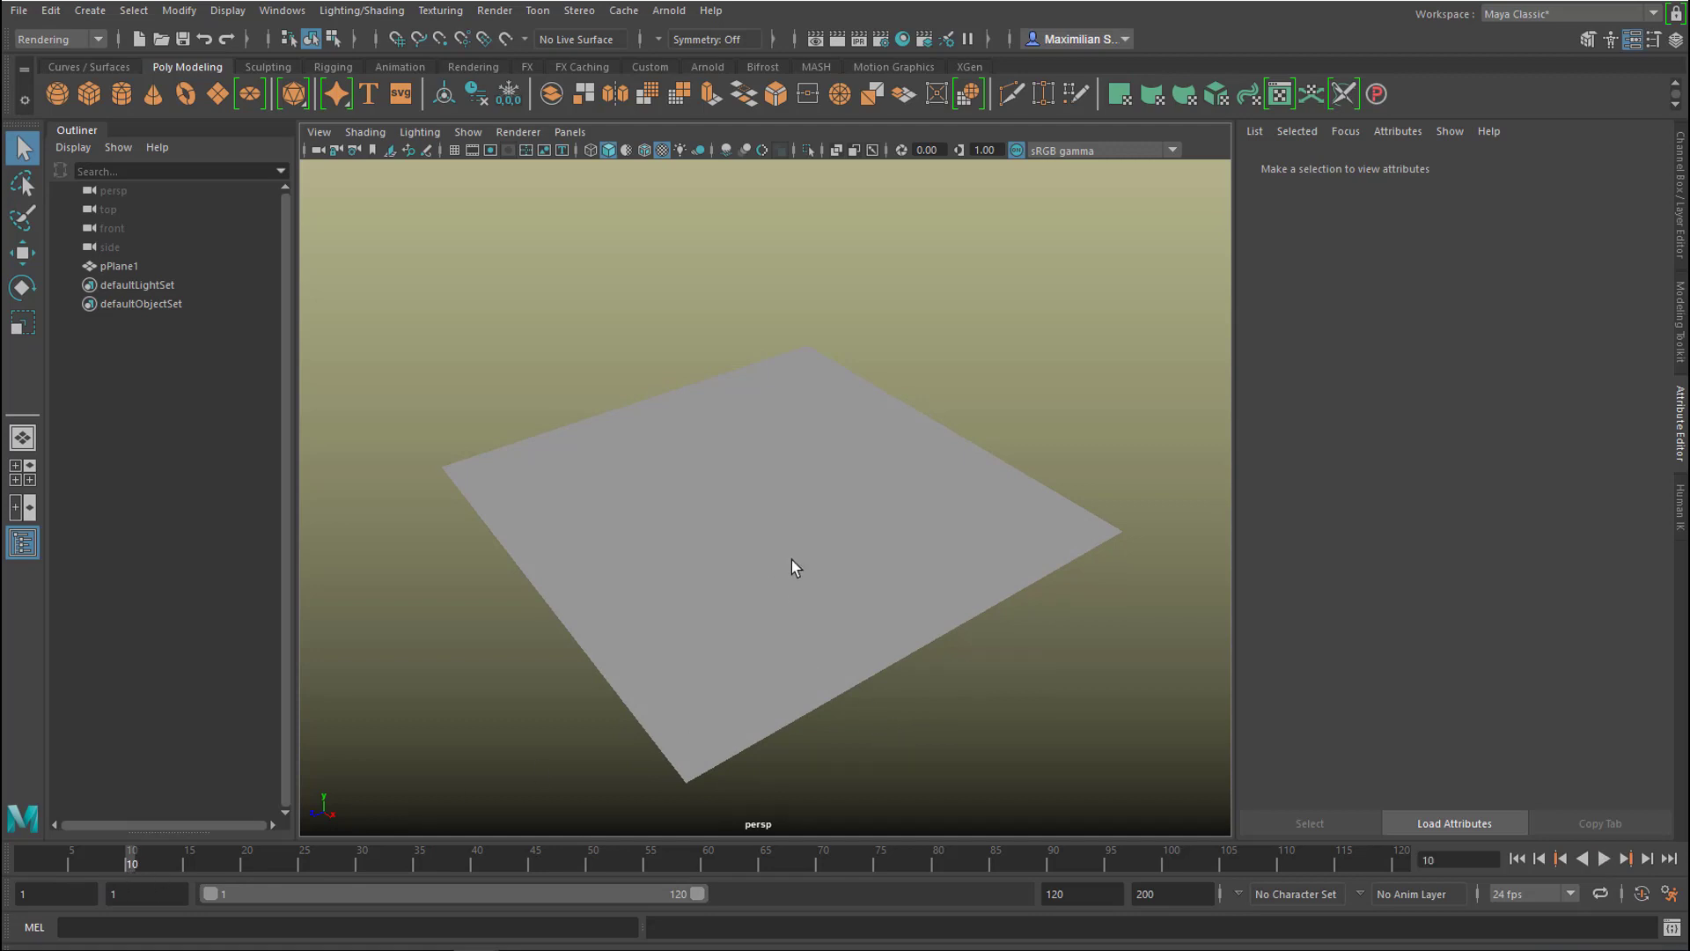
click(837, 555)
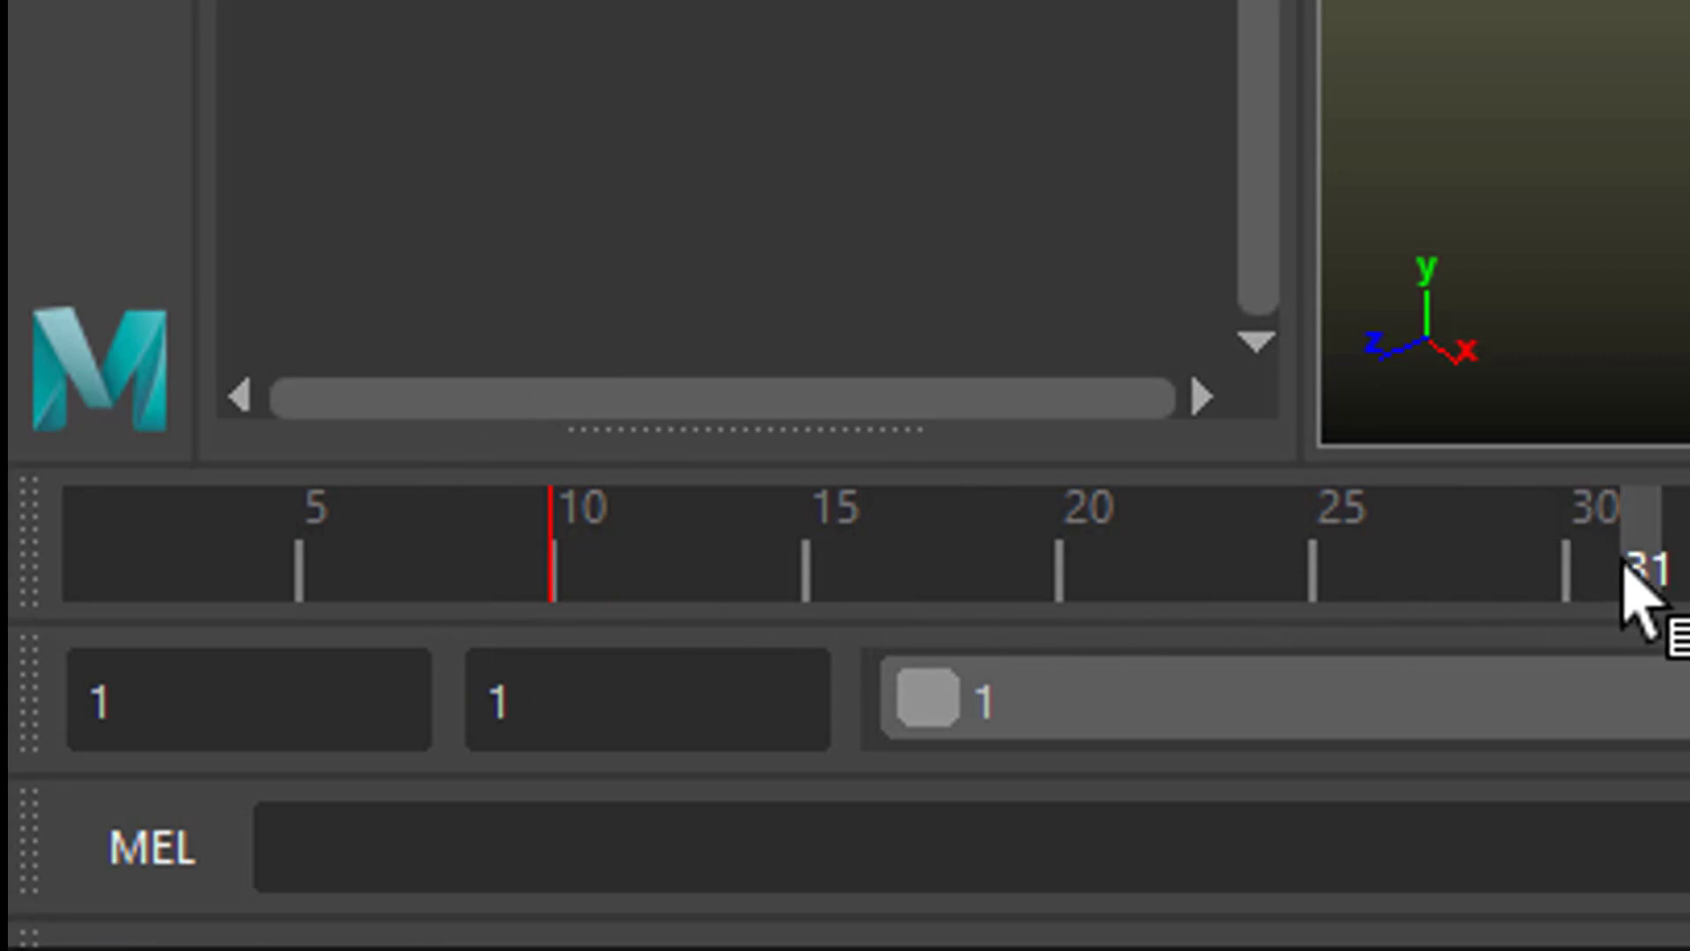
key(s)
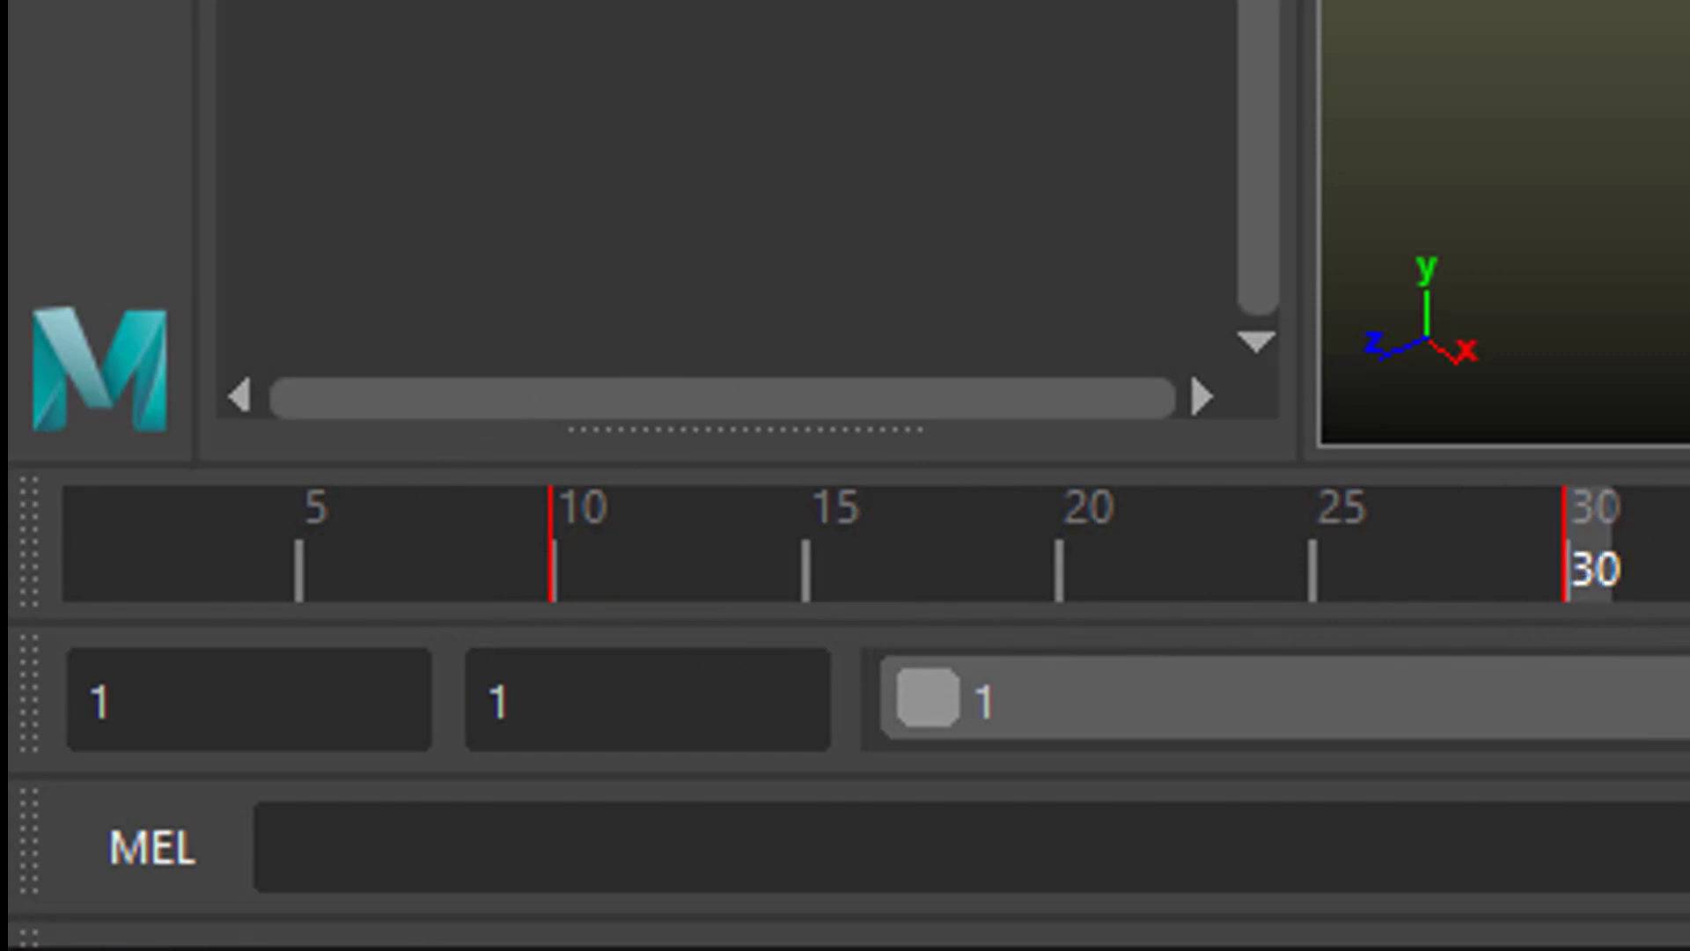
- At frame 14, move the plane along X and upward, rotate it to a tilt, and keyframe that pose
drag(1524, 556, 604, 596)
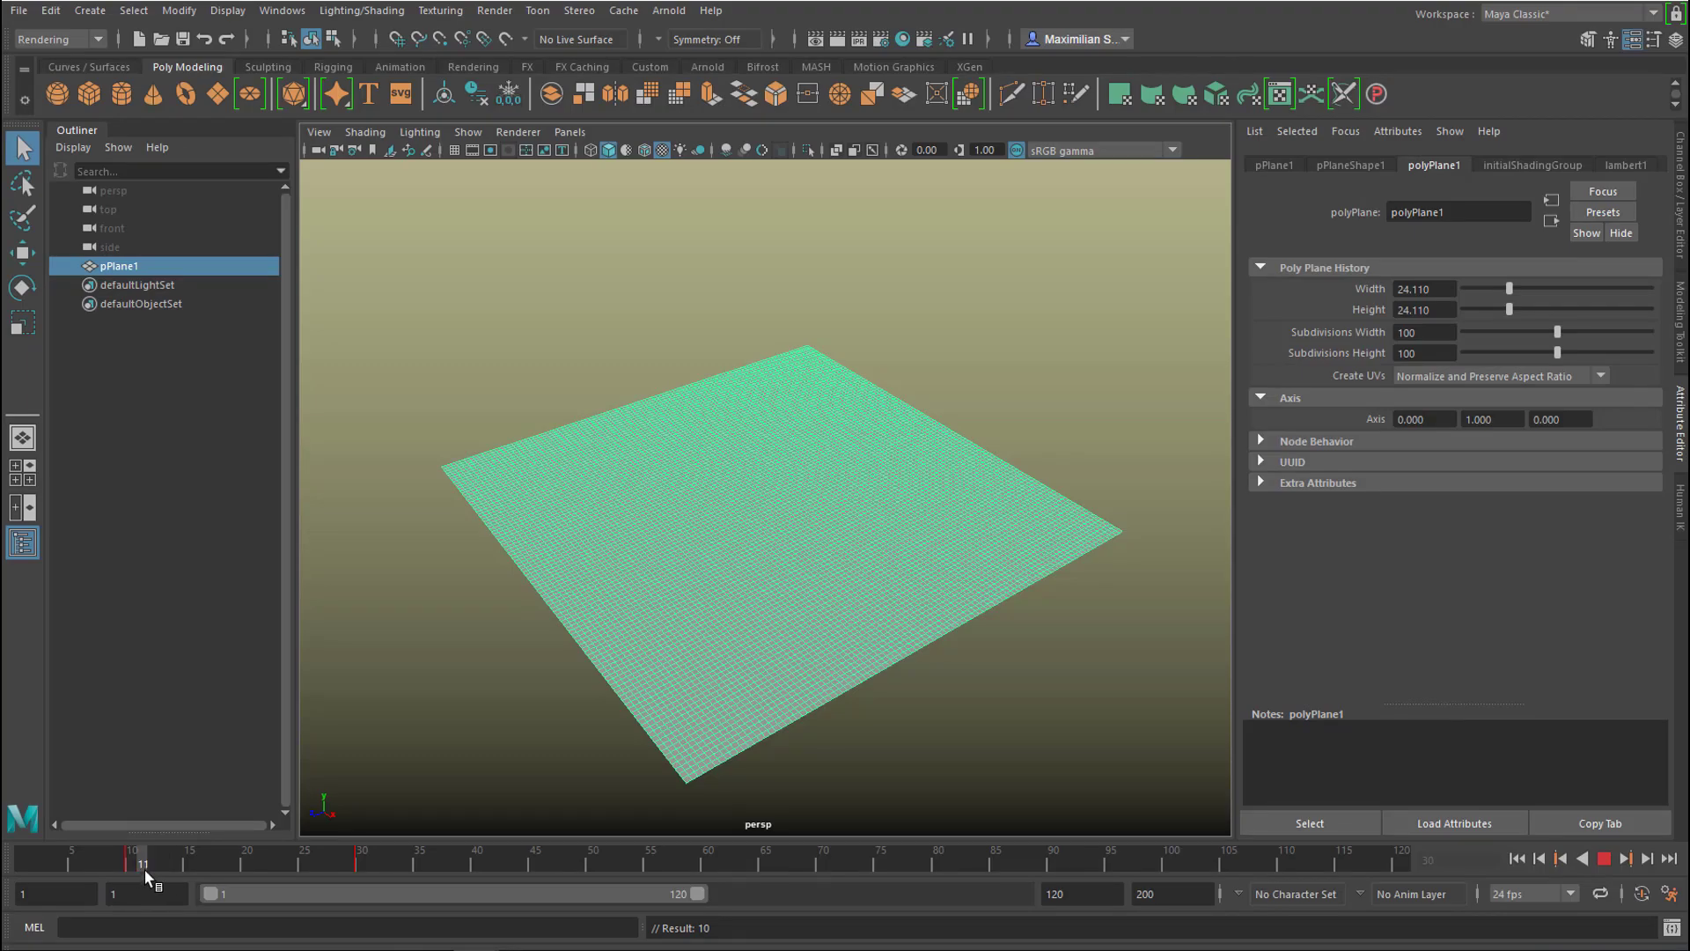
drag(192, 863, 178, 861)
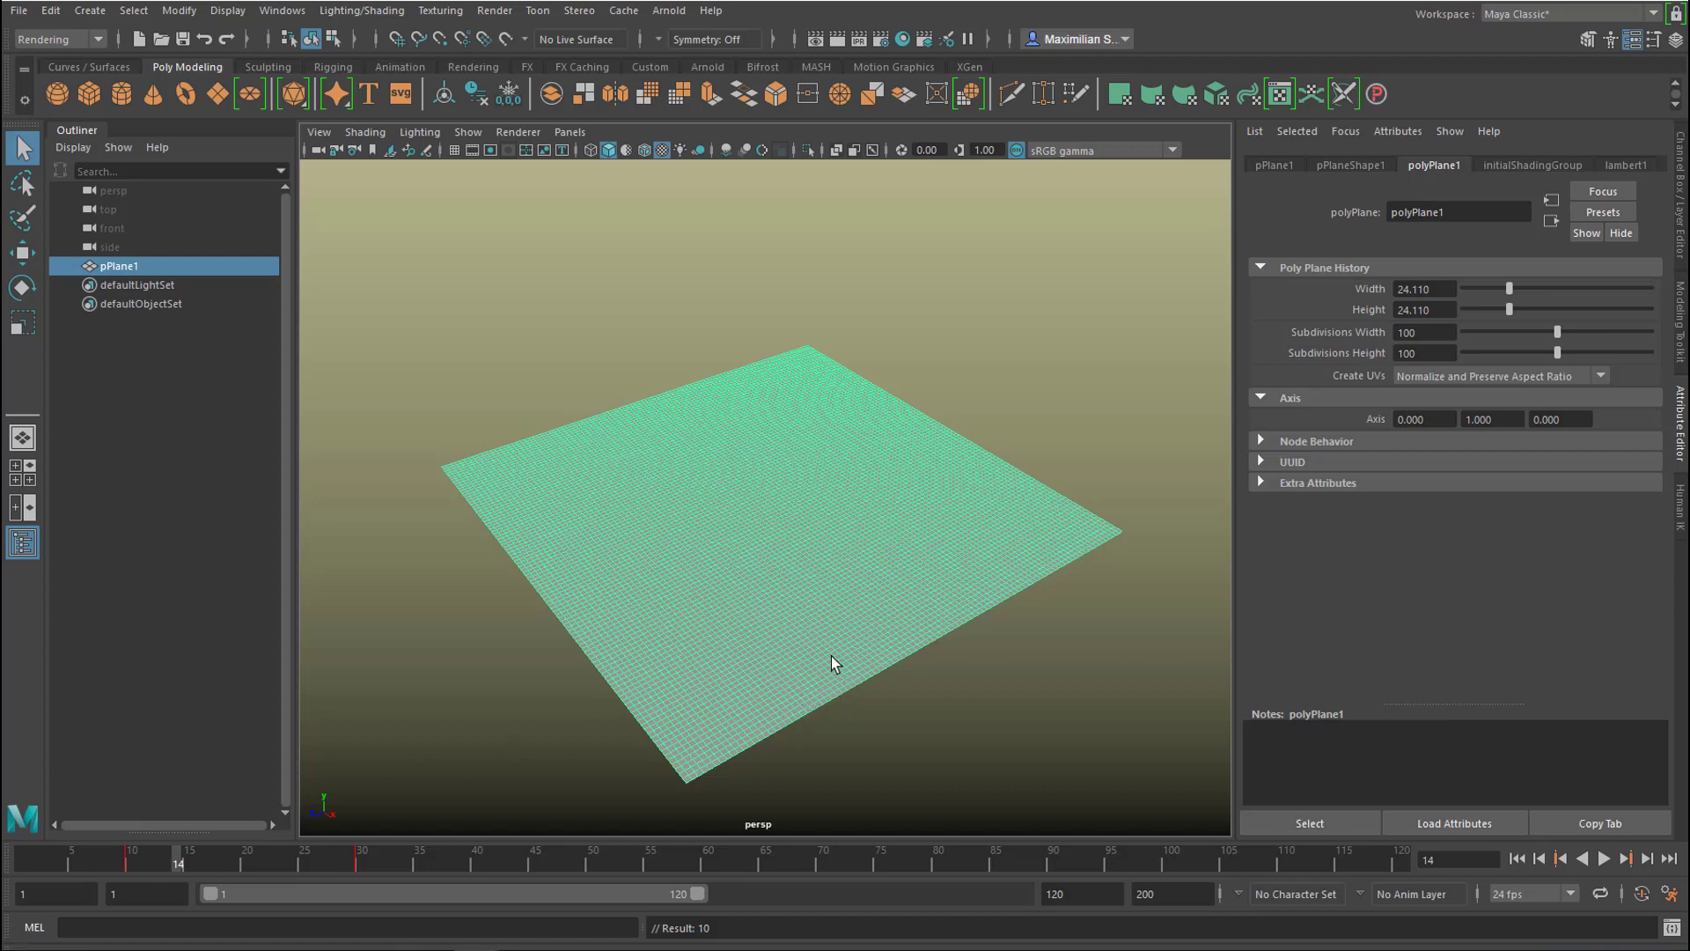
key(w)
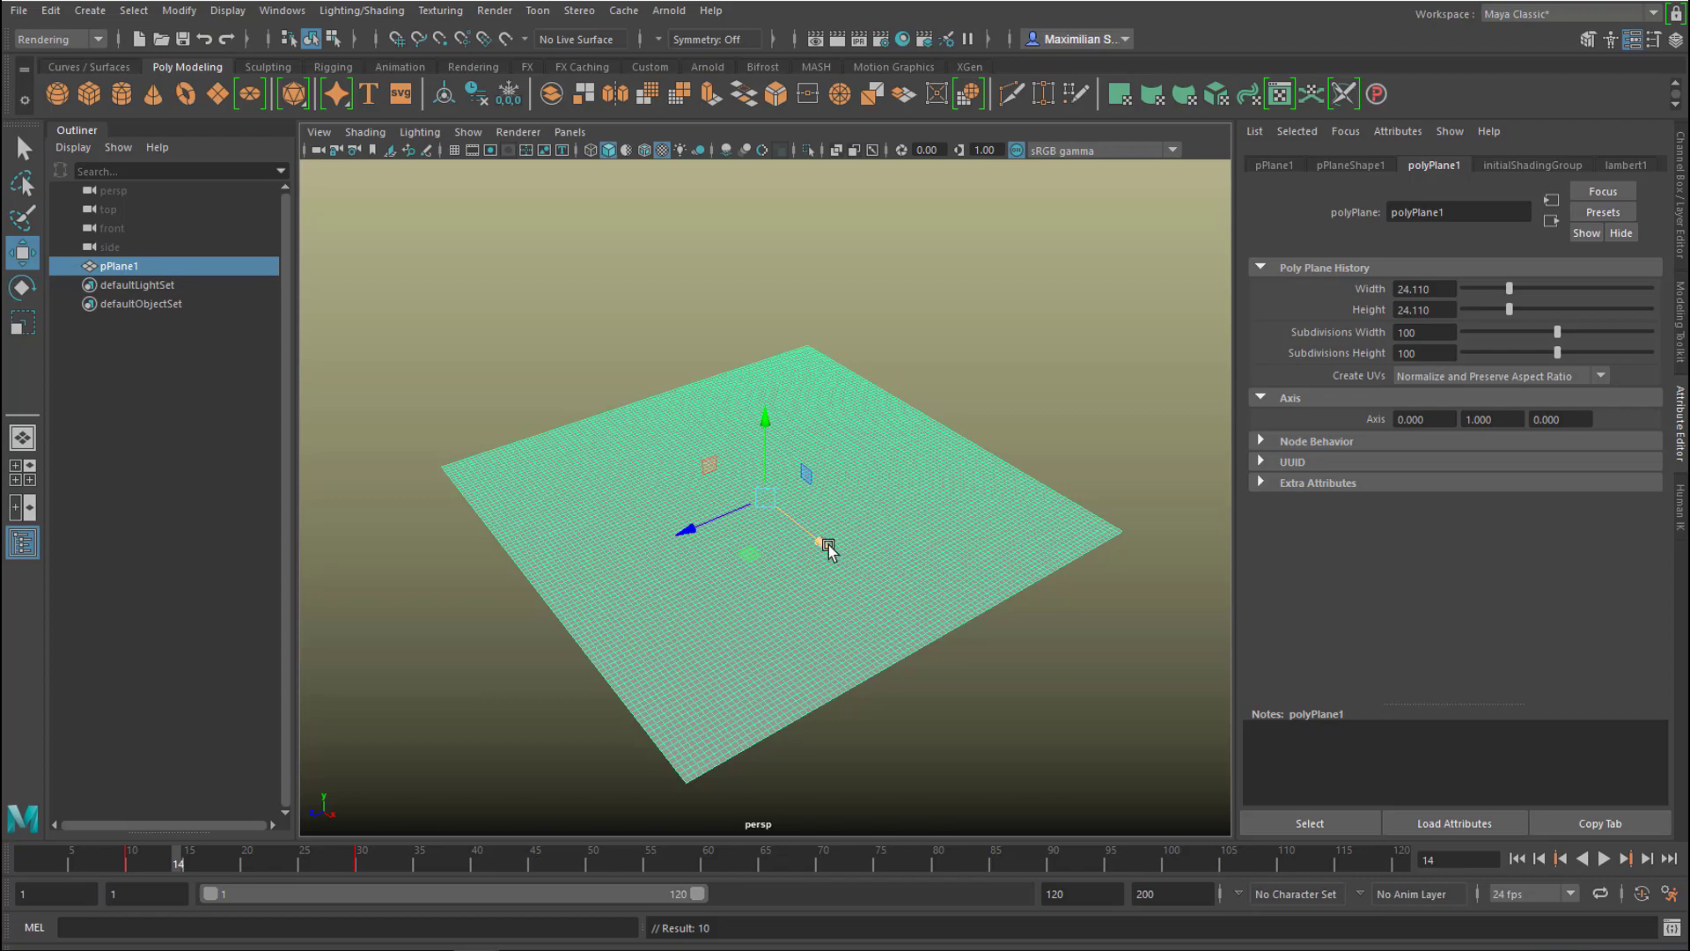
drag(825, 547, 972, 583)
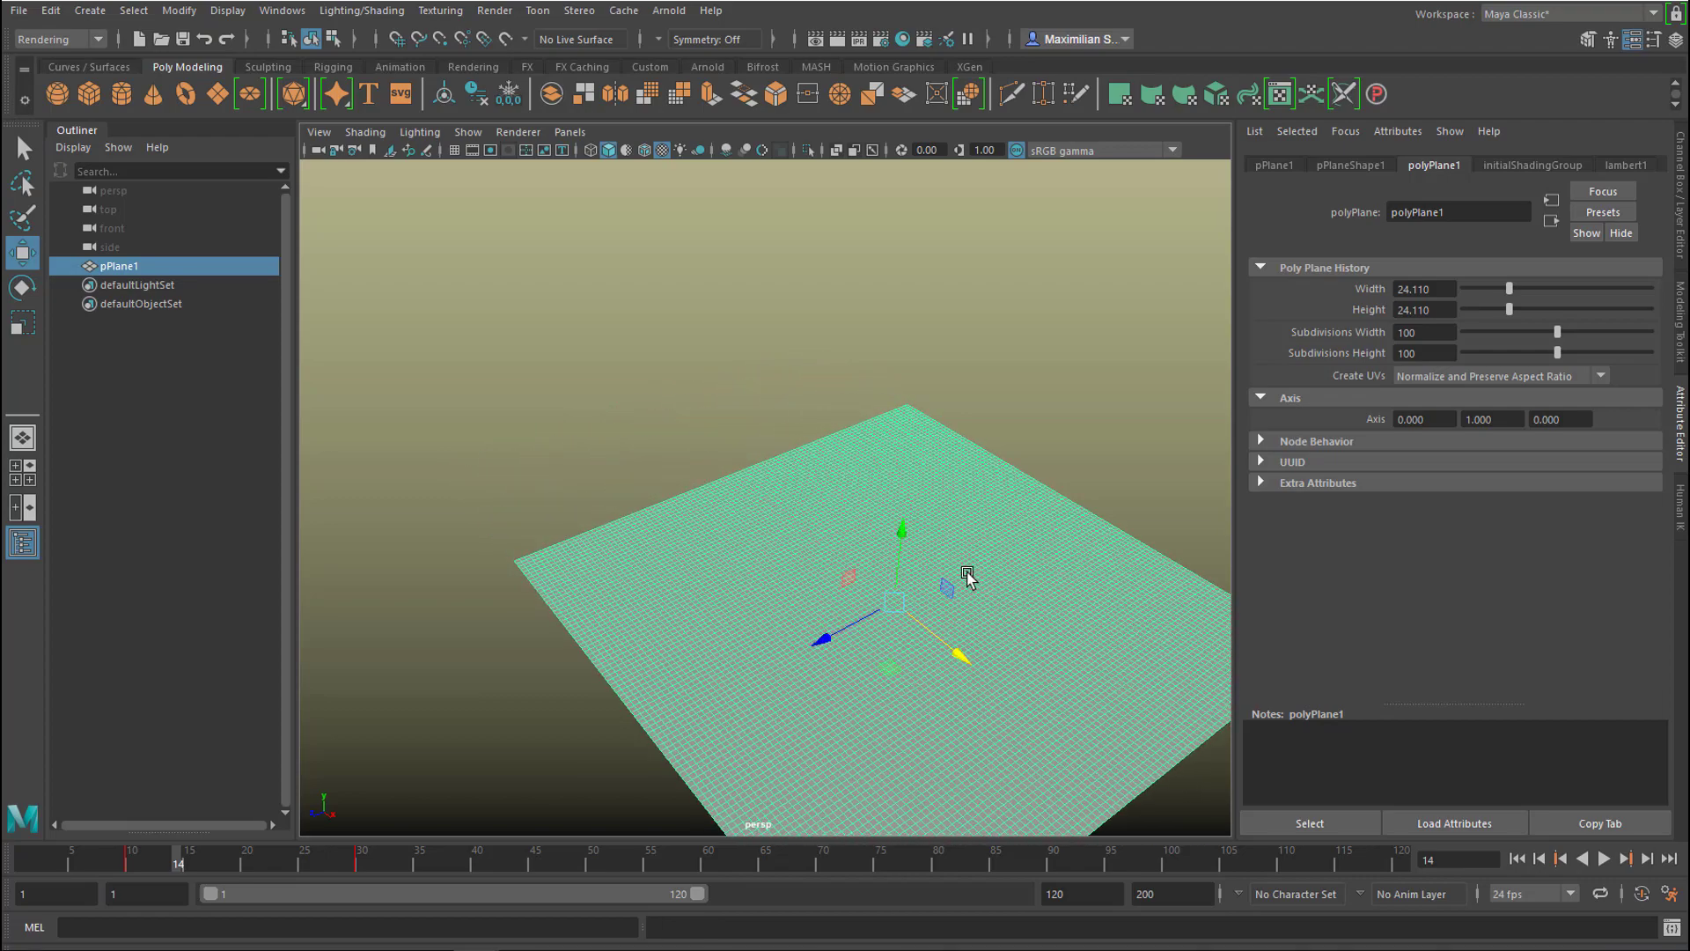
drag(904, 532, 975, 434)
key(e)
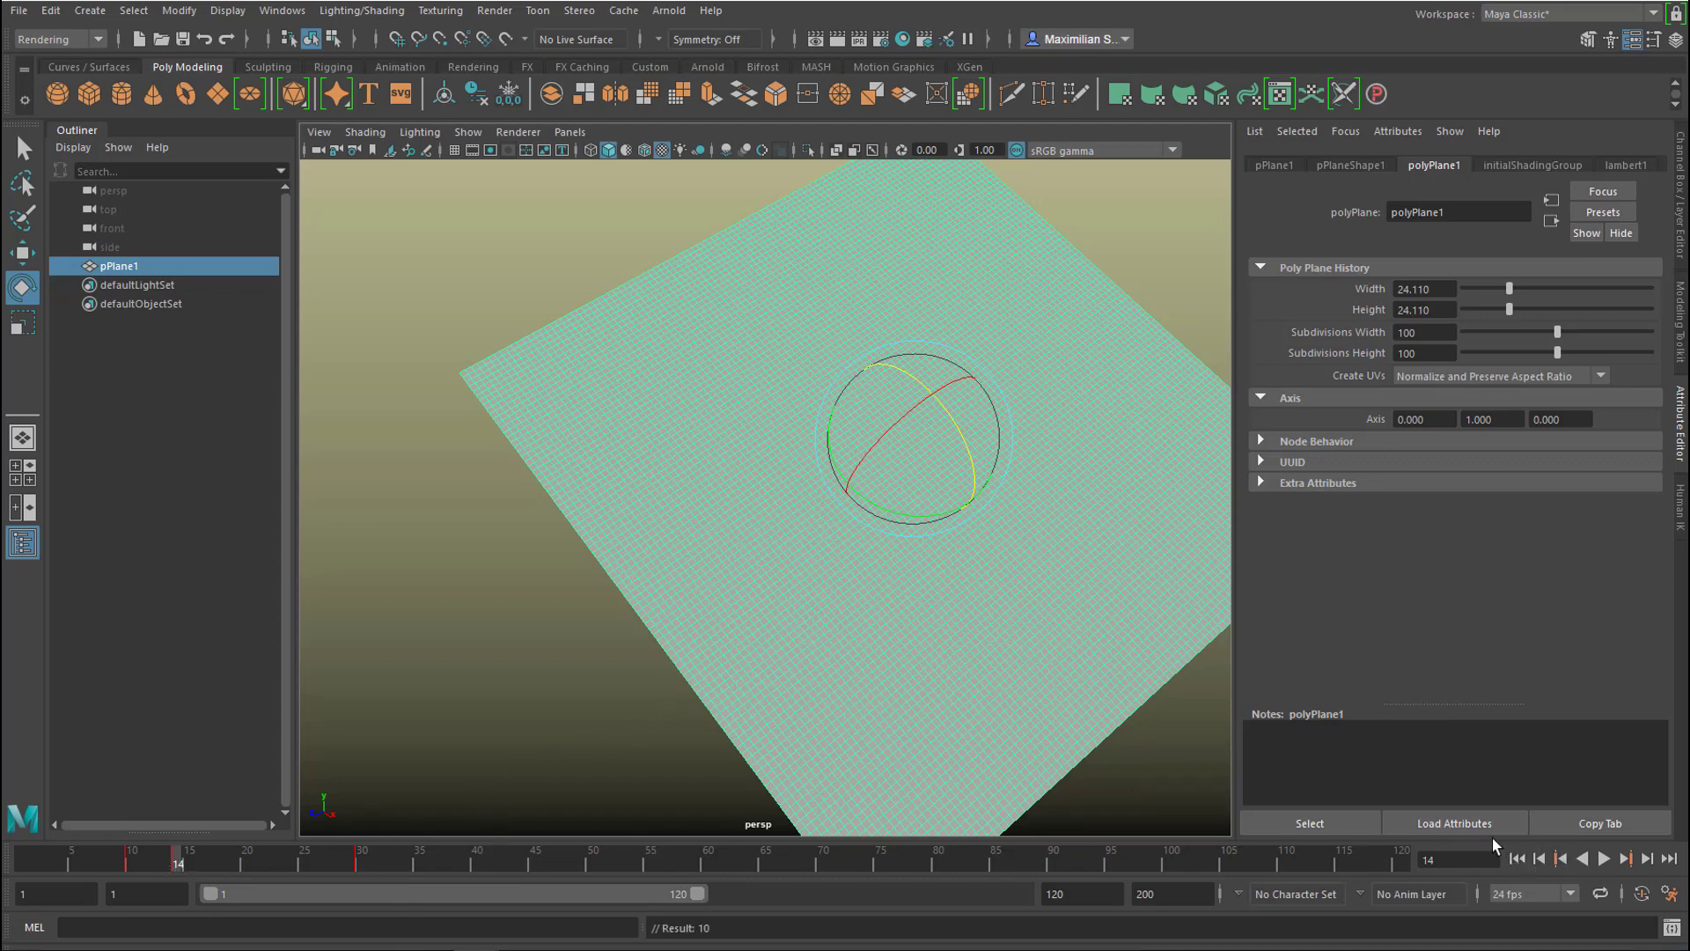
click(1150, 764)
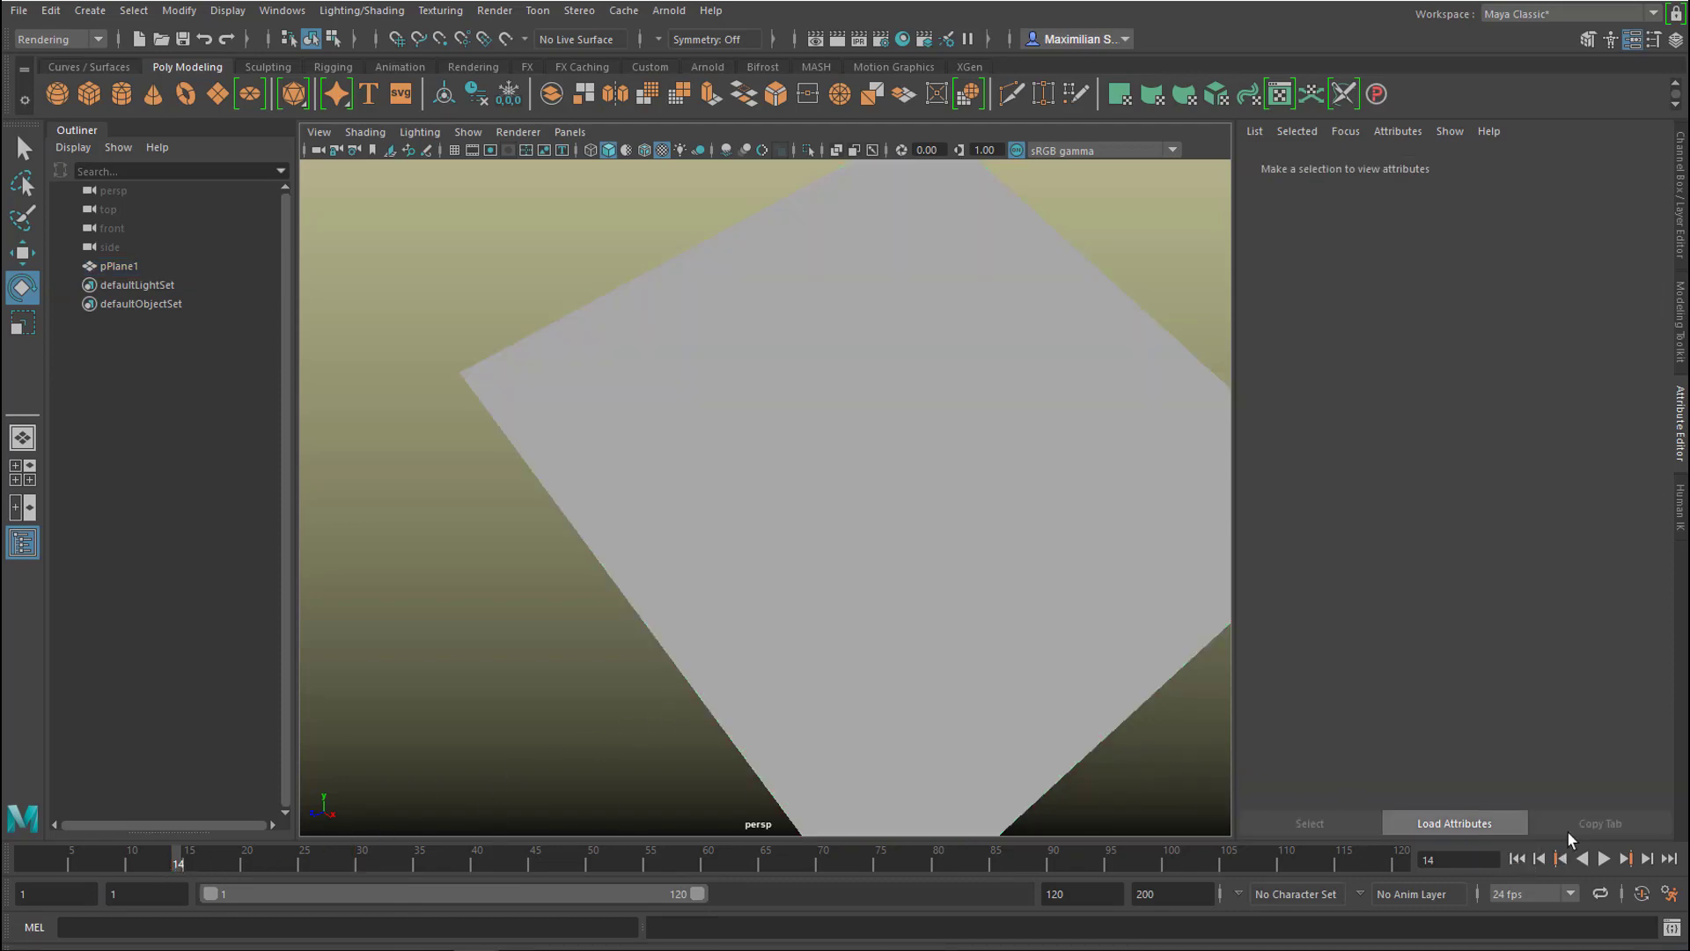
- Play the plane's animation from the first frame to review the motion and stop it past frame 30
click(1517, 859)
click(1603, 859)
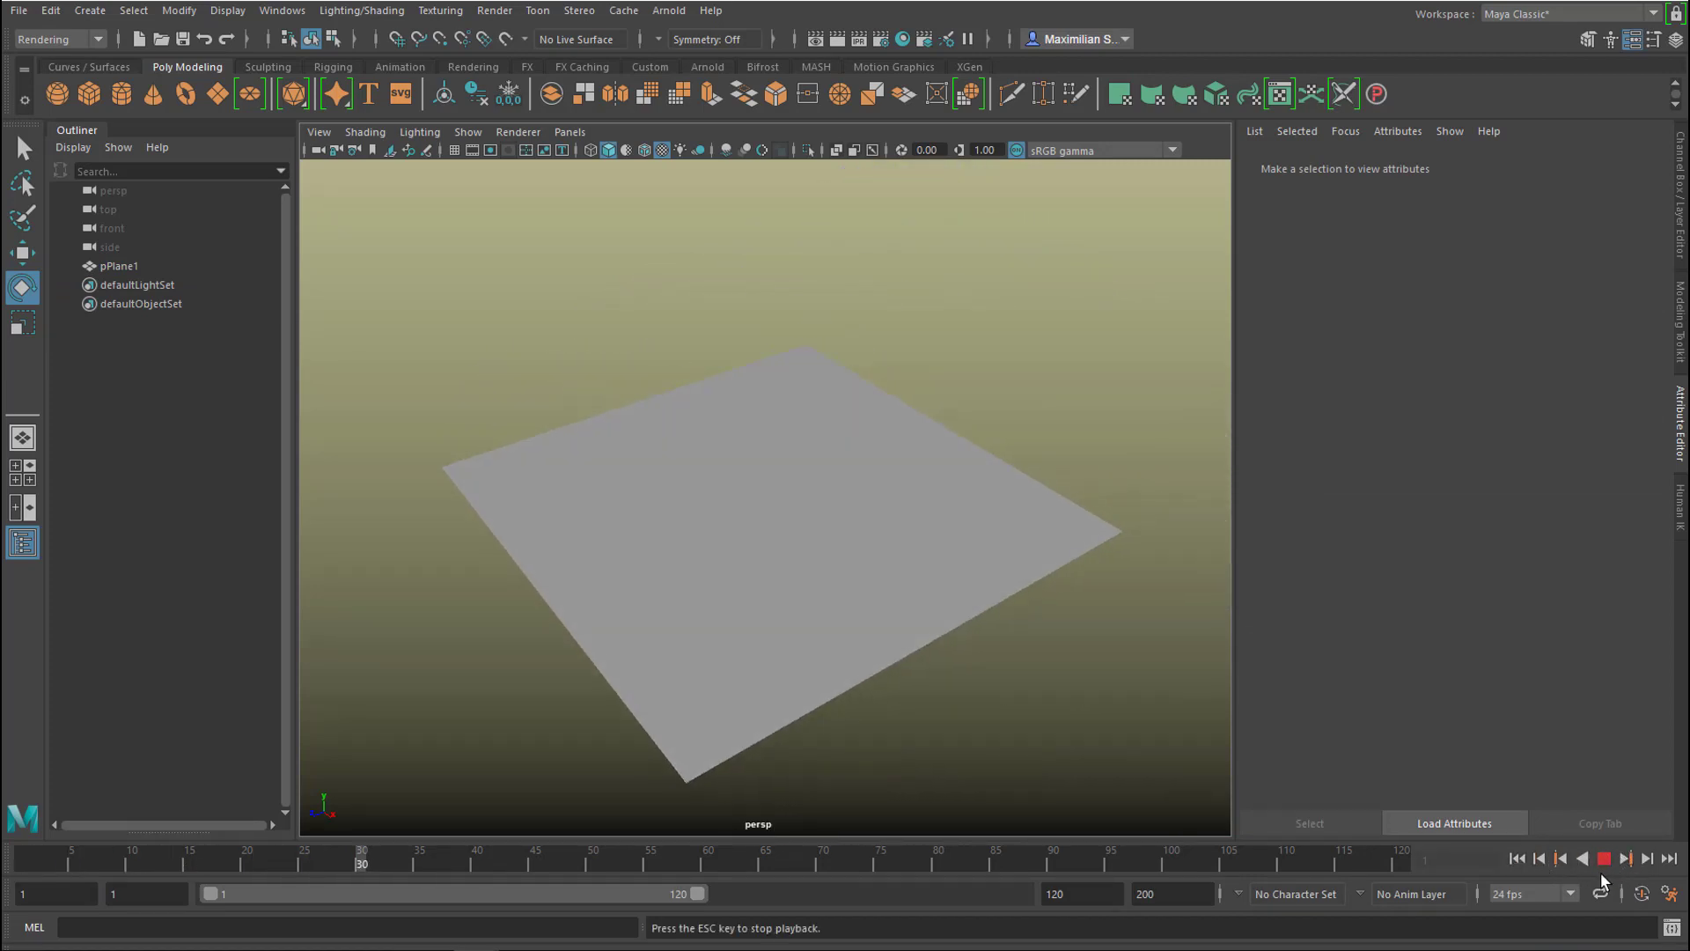
click(1603, 858)
click(1539, 859)
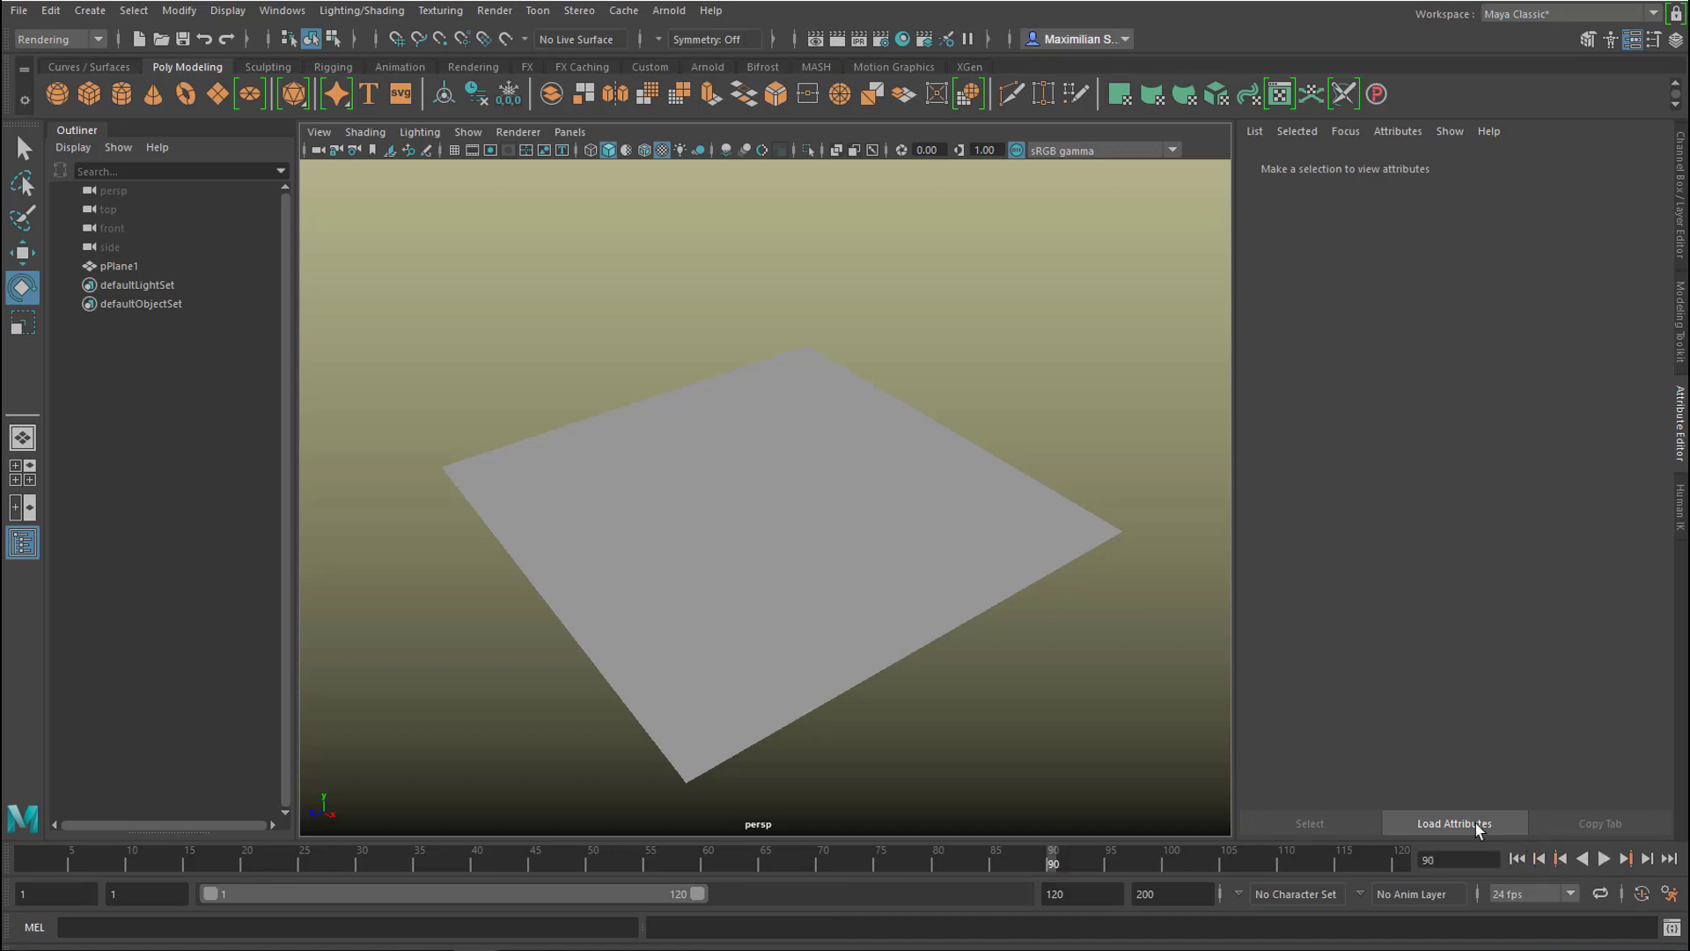
- Select the plane, look up the Jiggle commands, and switch the menu set from Rendering to Animation
click(999, 564)
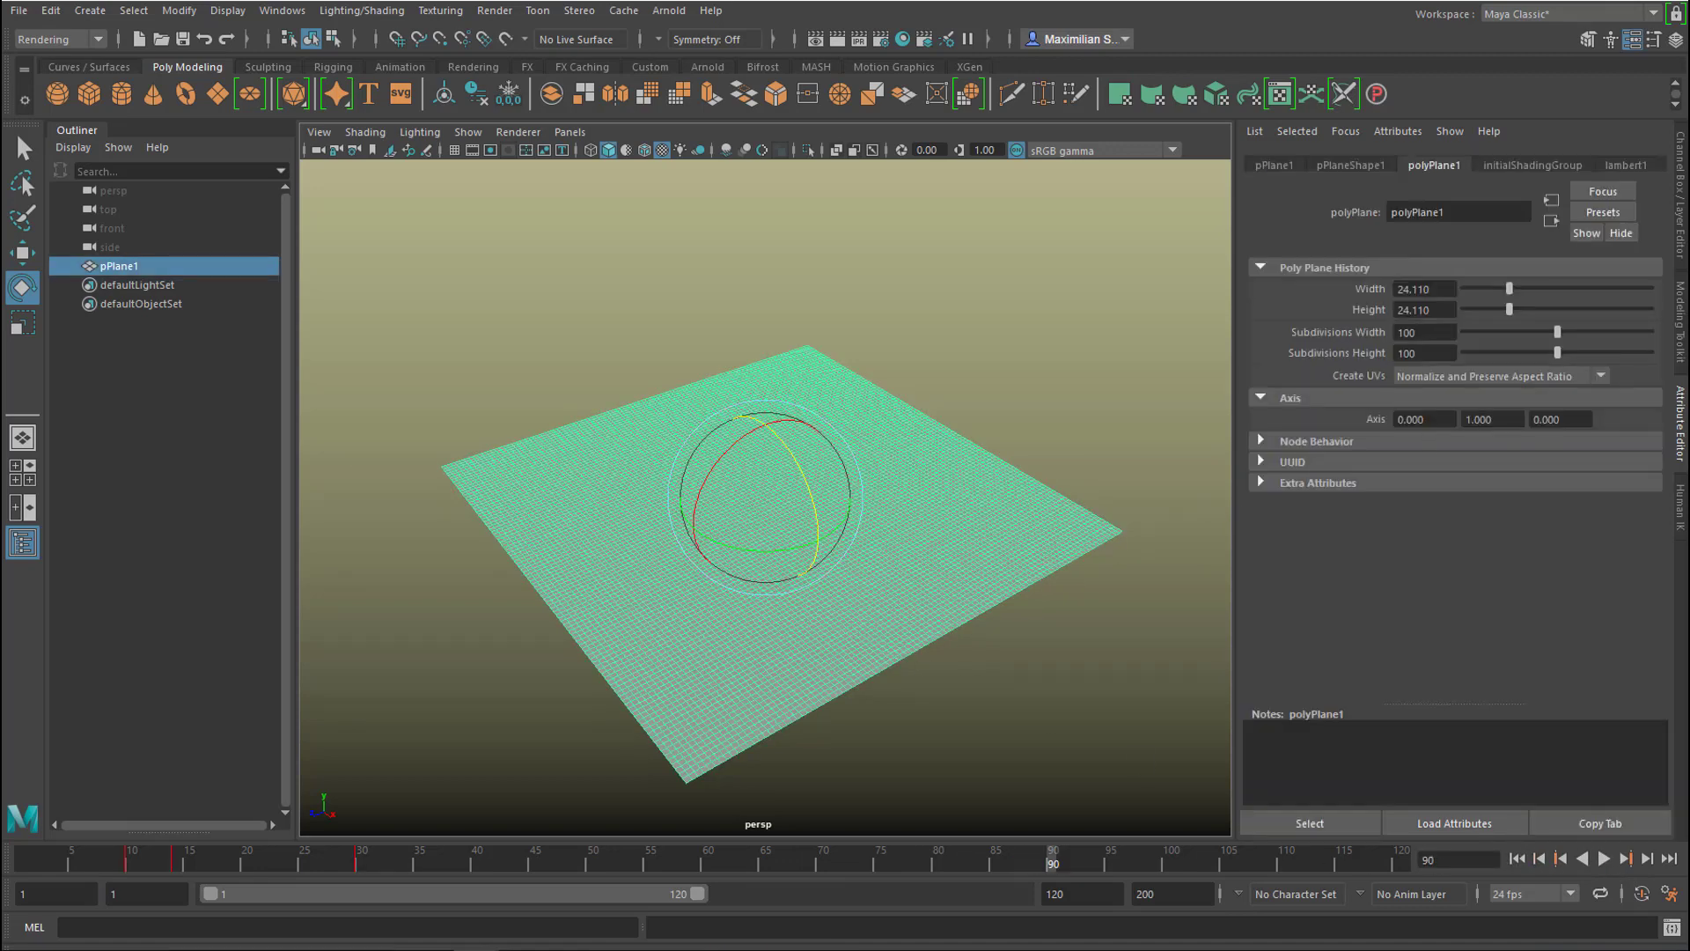
key(ctrl+f)
text(Jiggle)
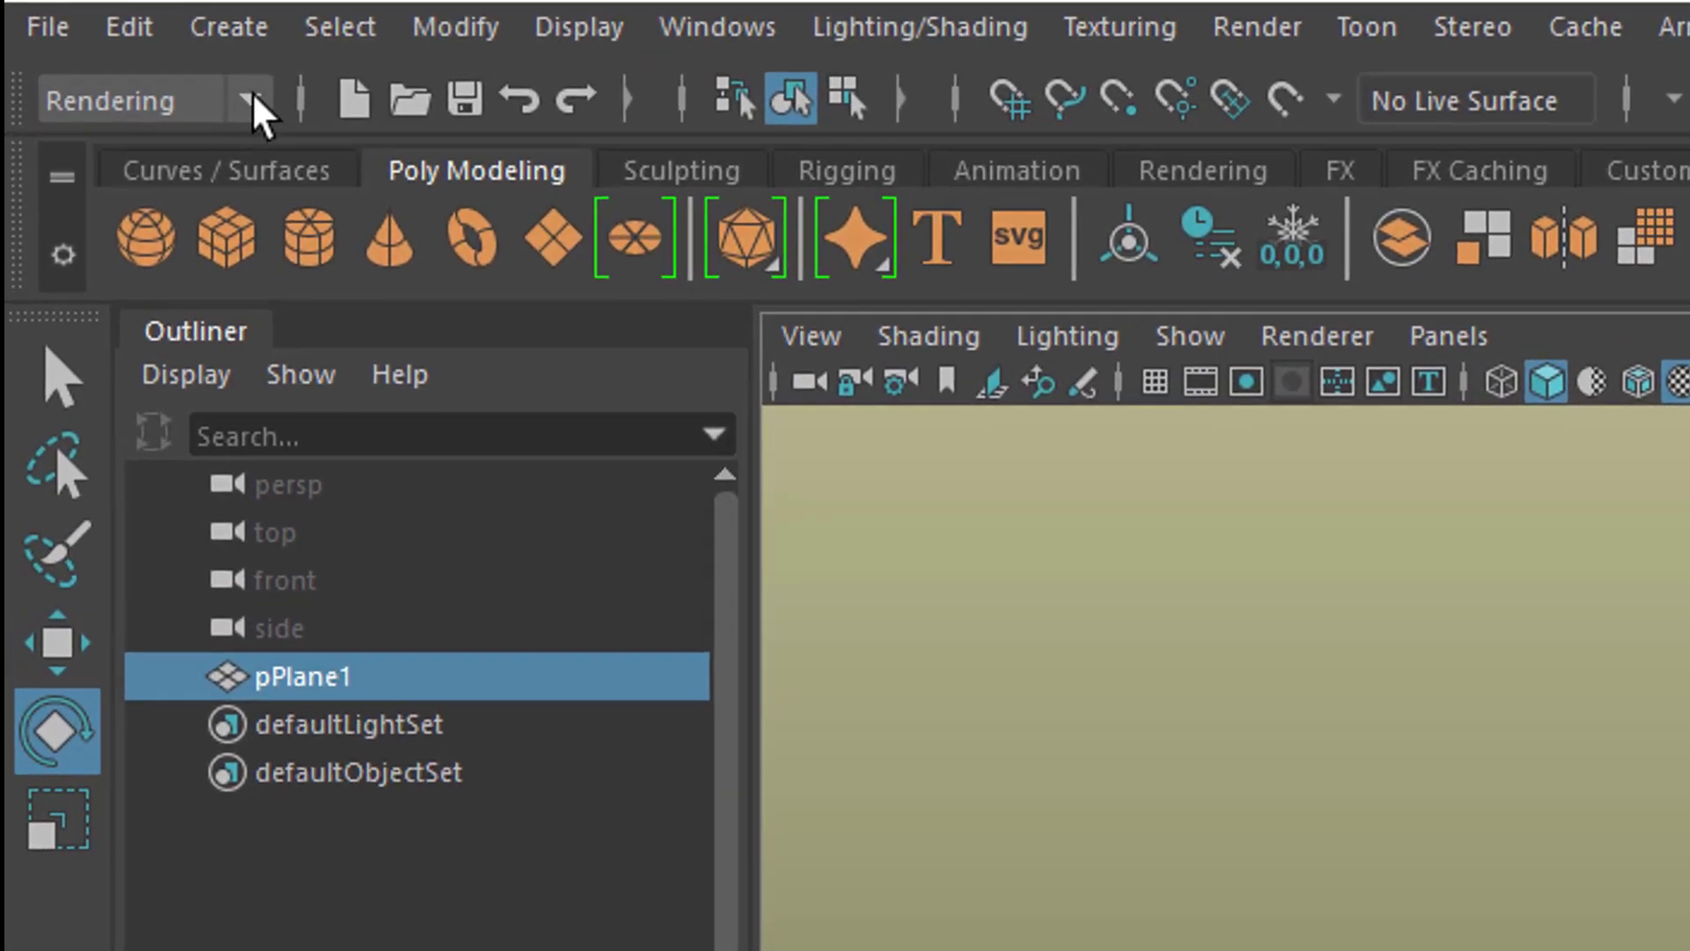
click(268, 108)
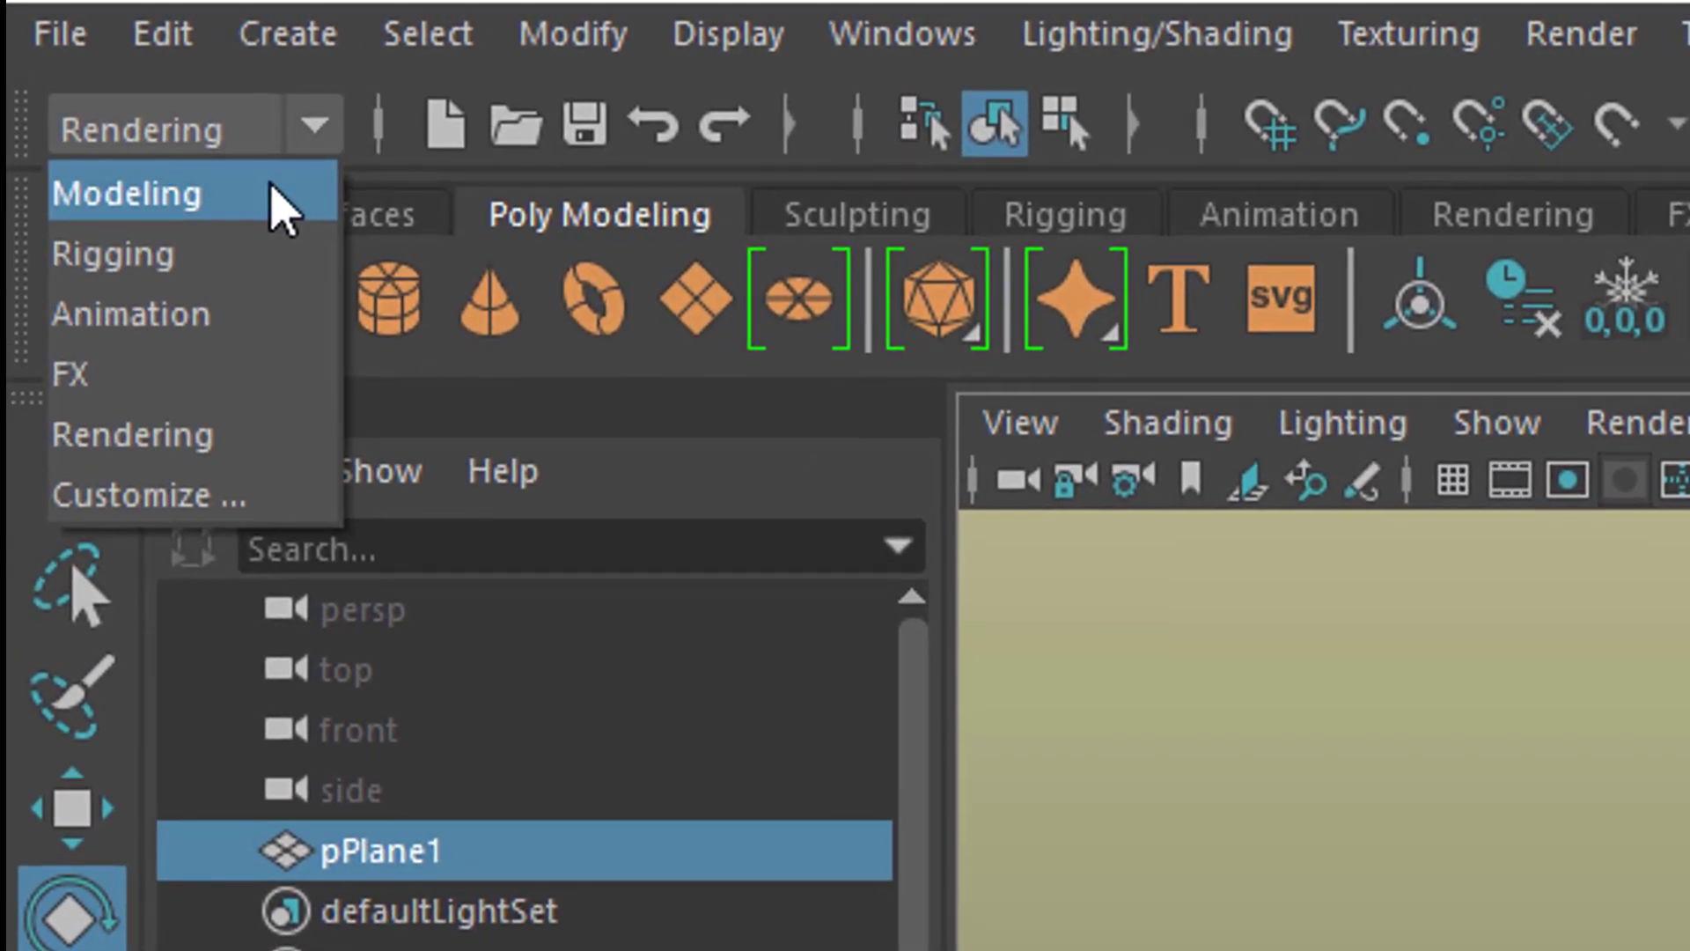
click(295, 324)
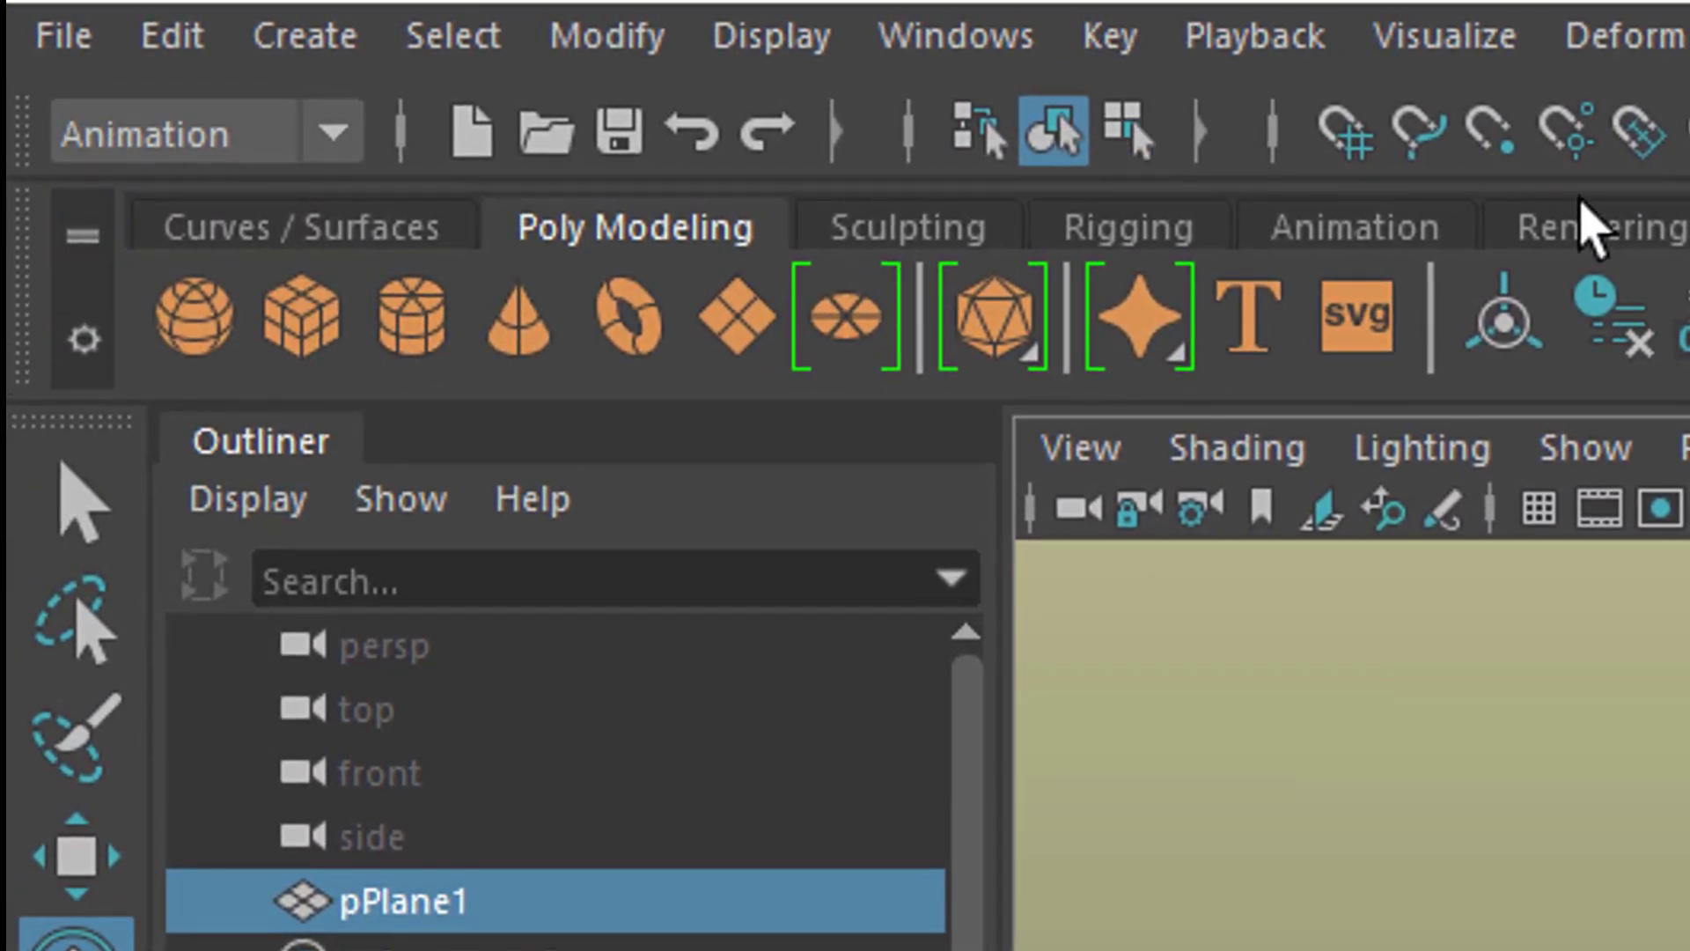
- Locate the Jiggle entries among the deformers and apply a Jiggle Deformer to the plane with default options
click(1622, 39)
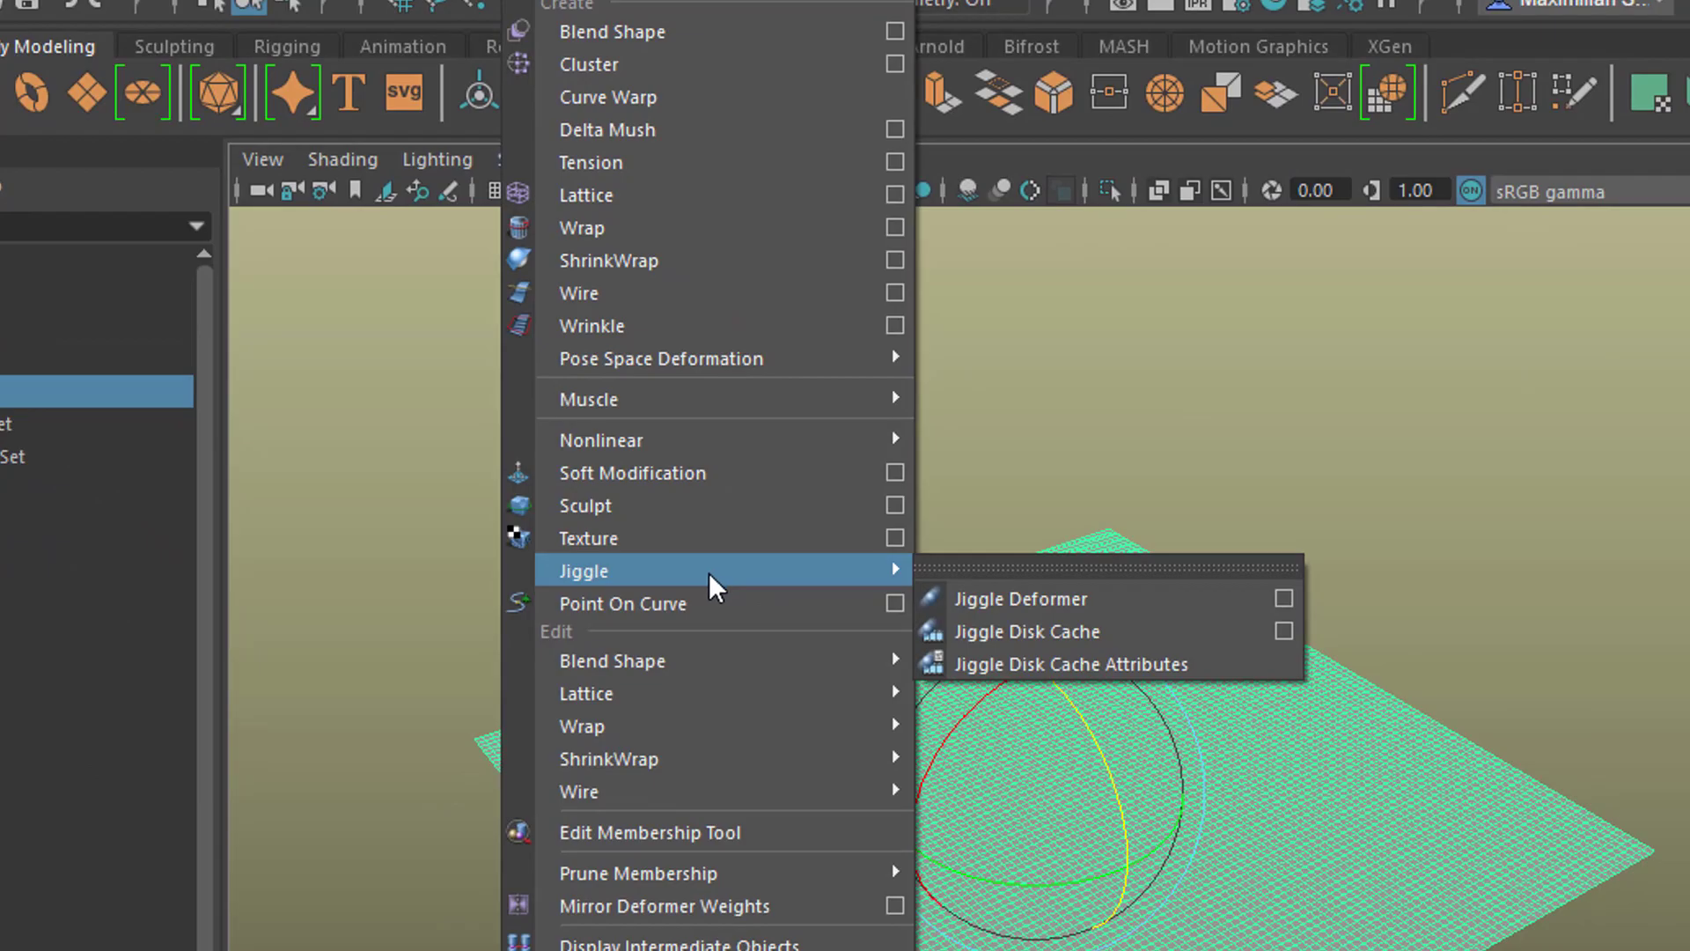
mouse_move(705, 485)
key(Escape)
text(Jiggle)
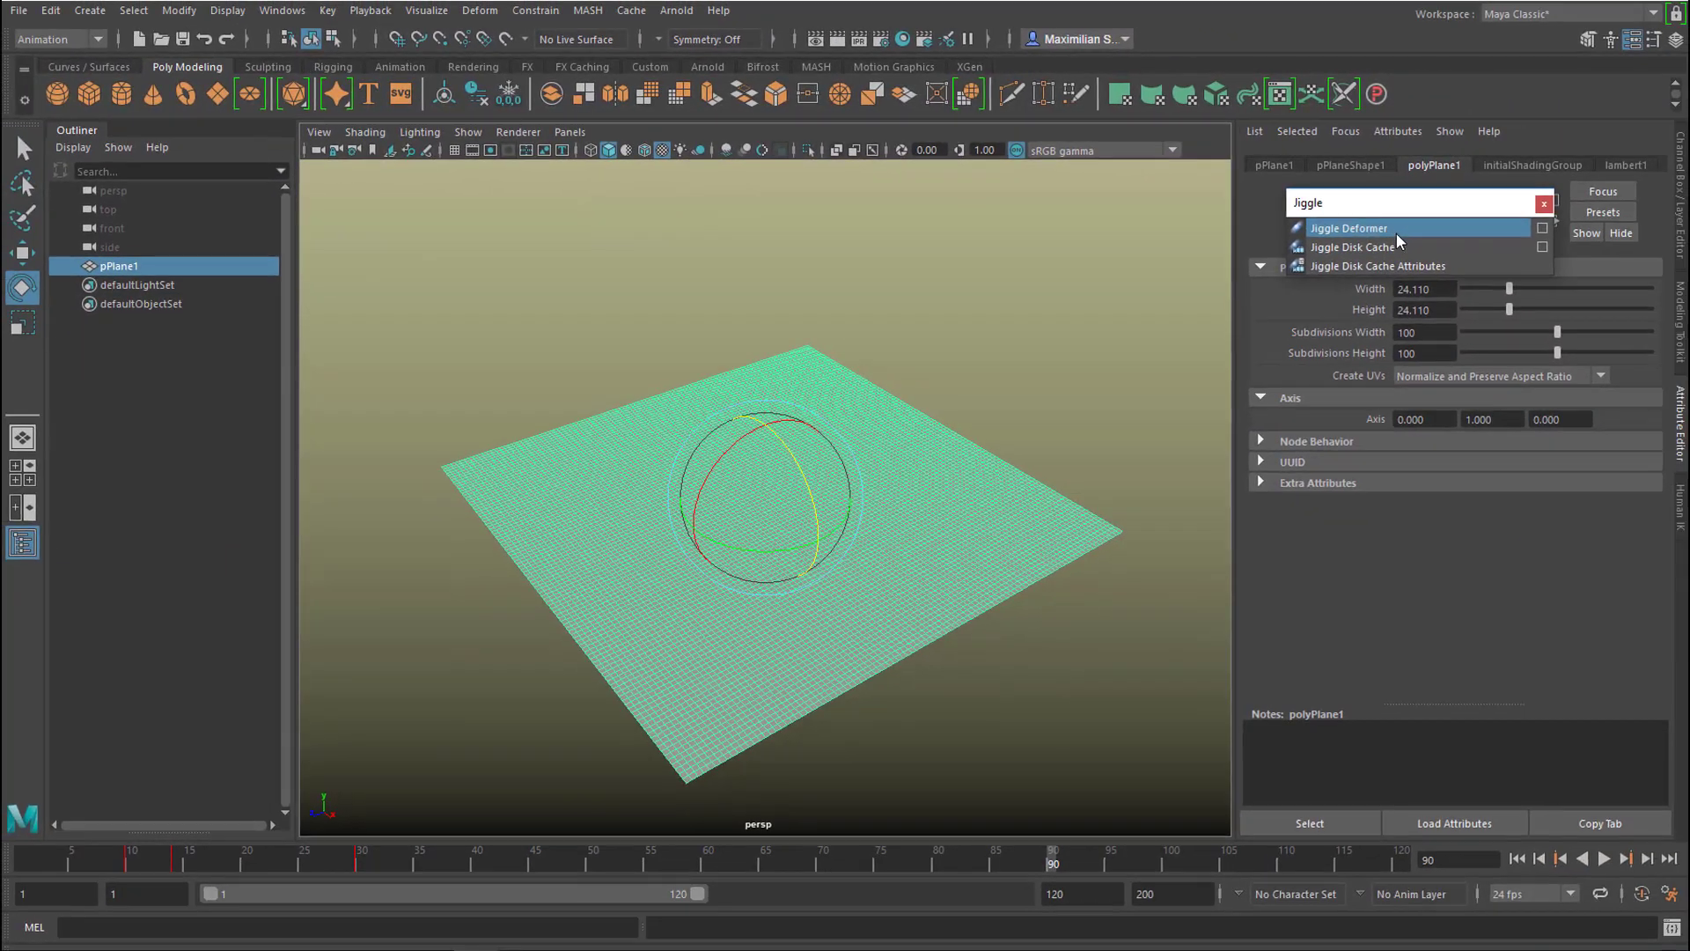
click(1507, 251)
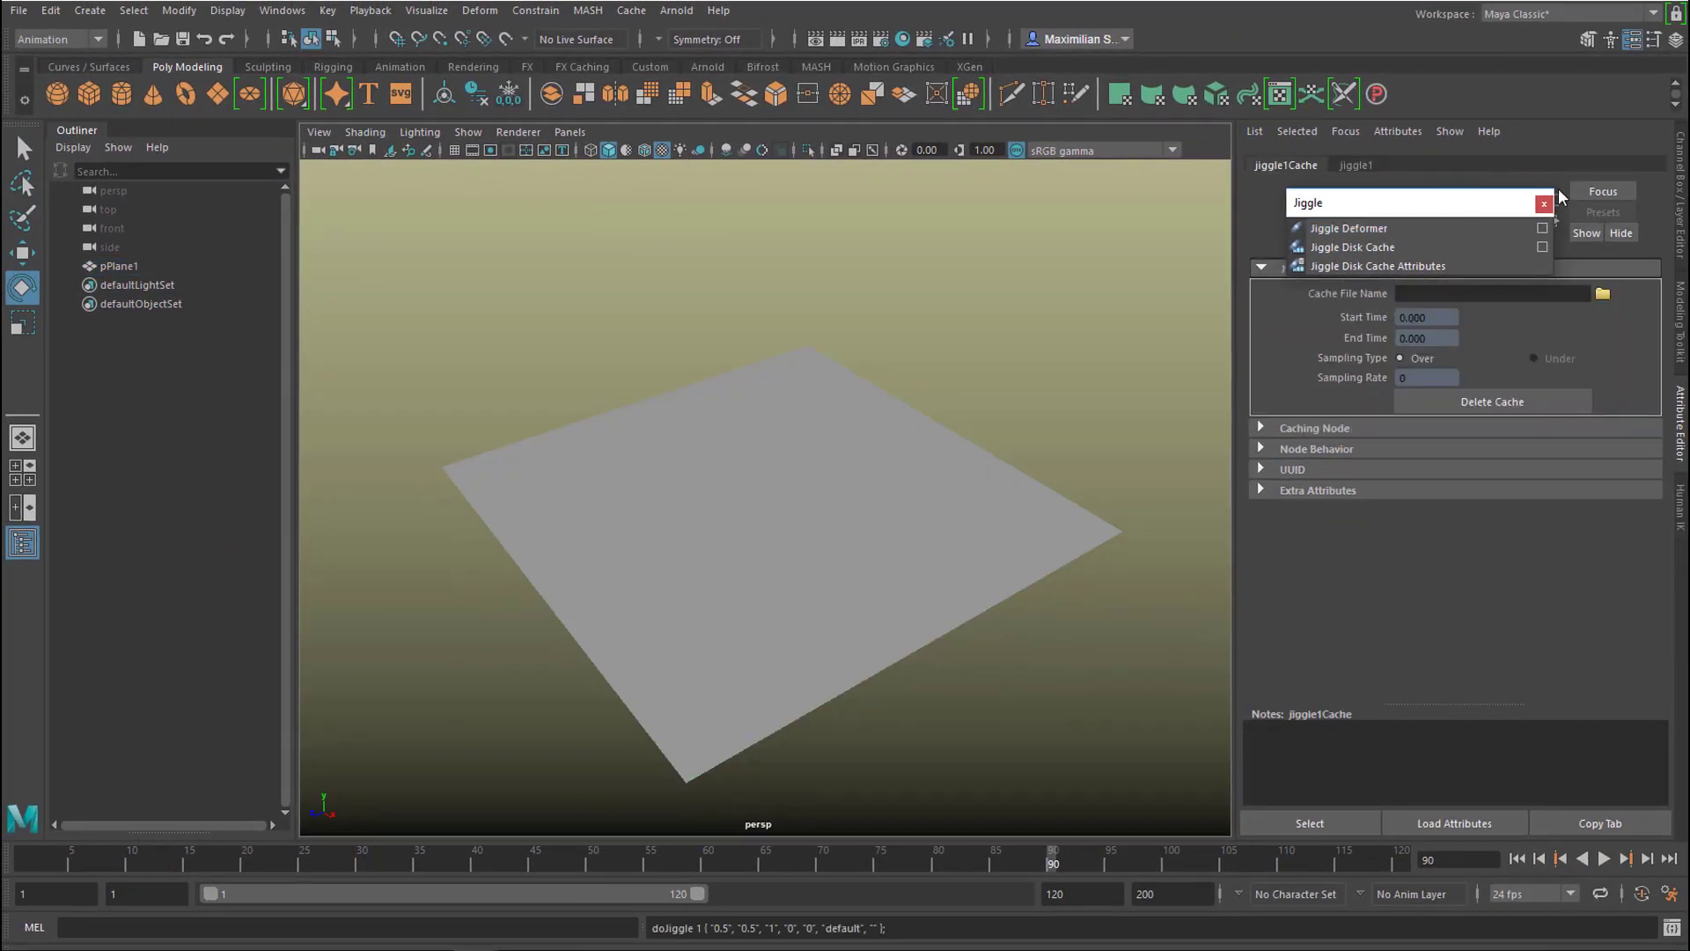
click(1545, 204)
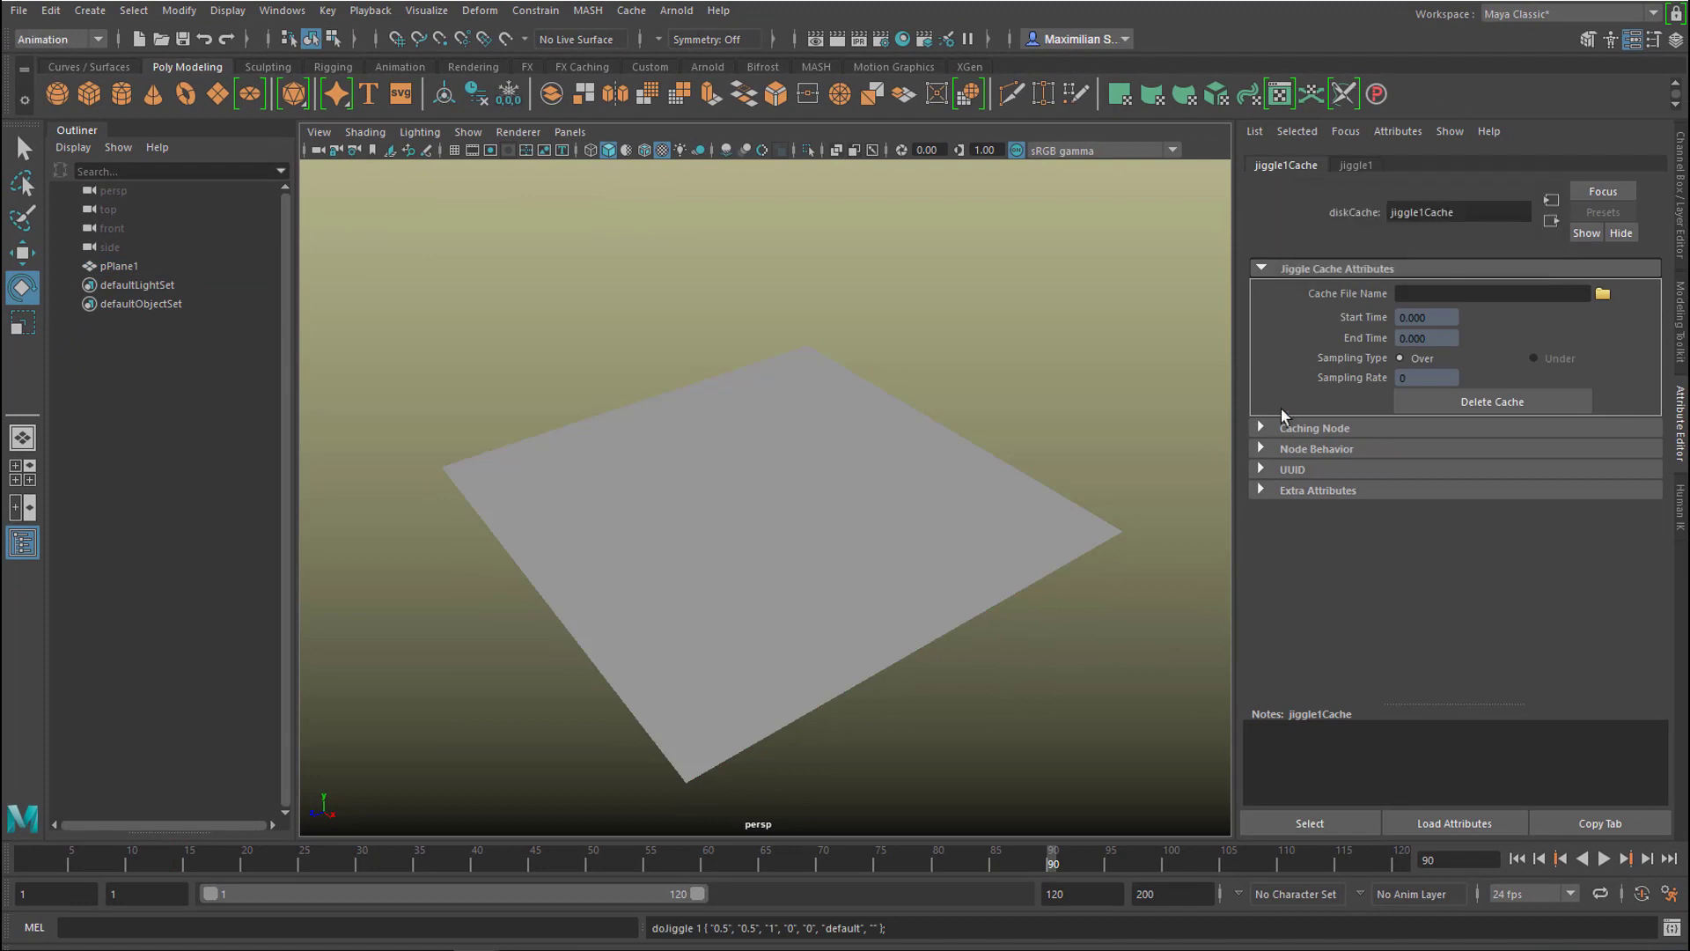
- Play the jiggling plane from the first frame and raise the jiggle's Stiffness and Damping to 1.000 during playback
click(1517, 859)
click(1605, 861)
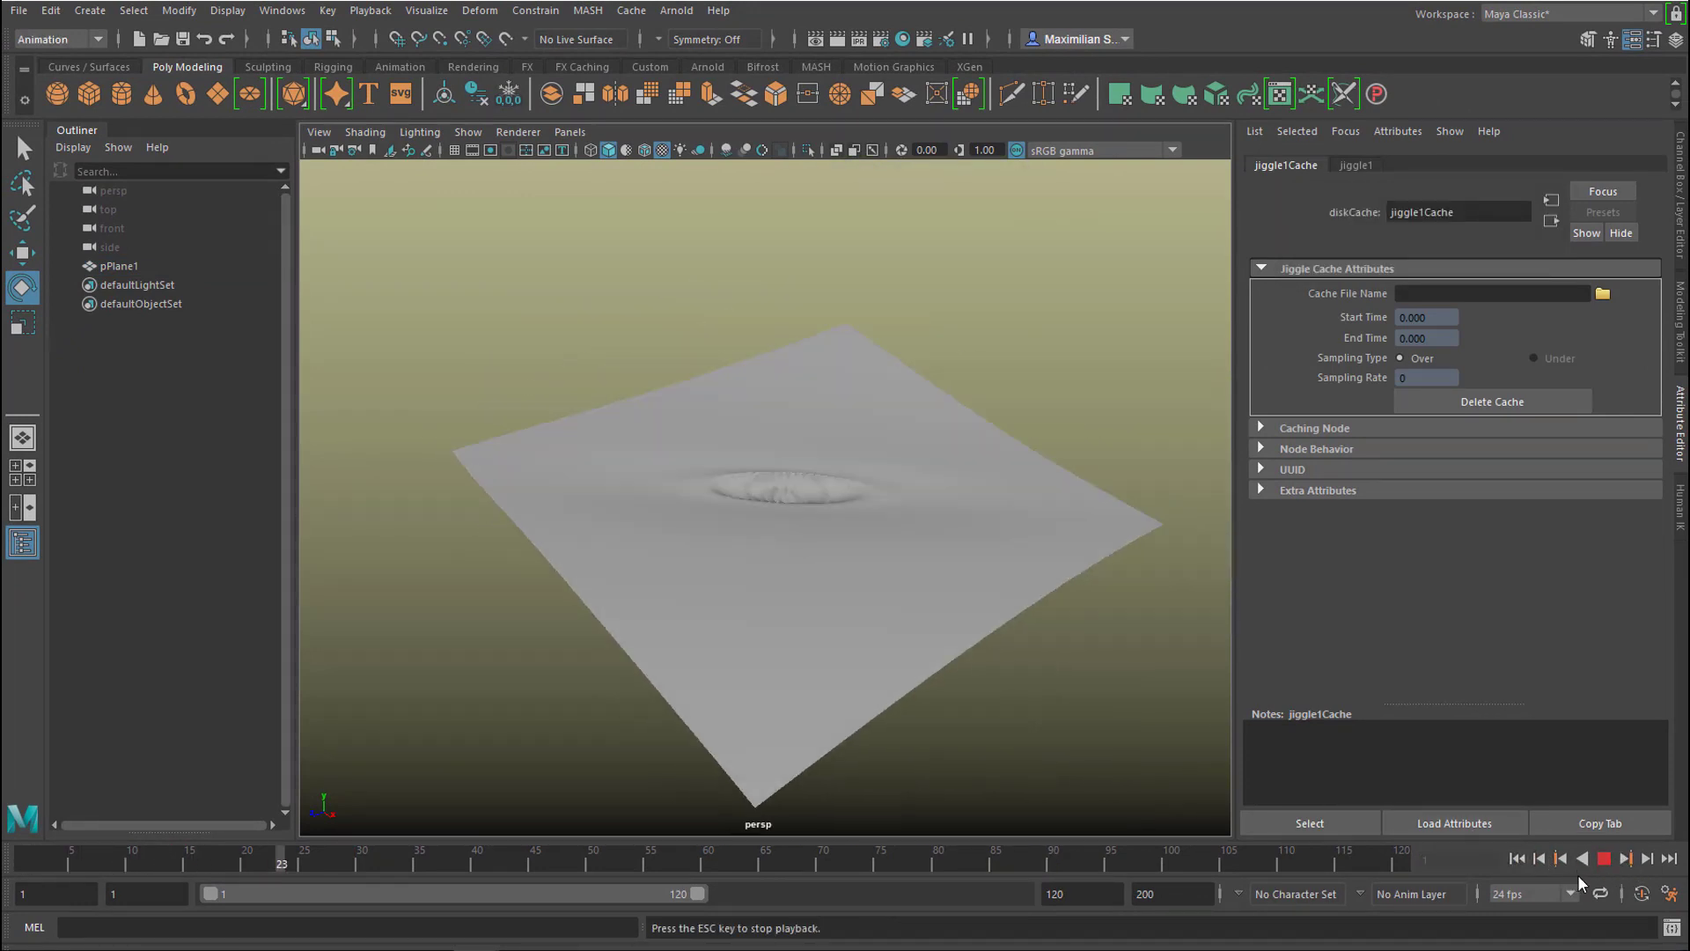
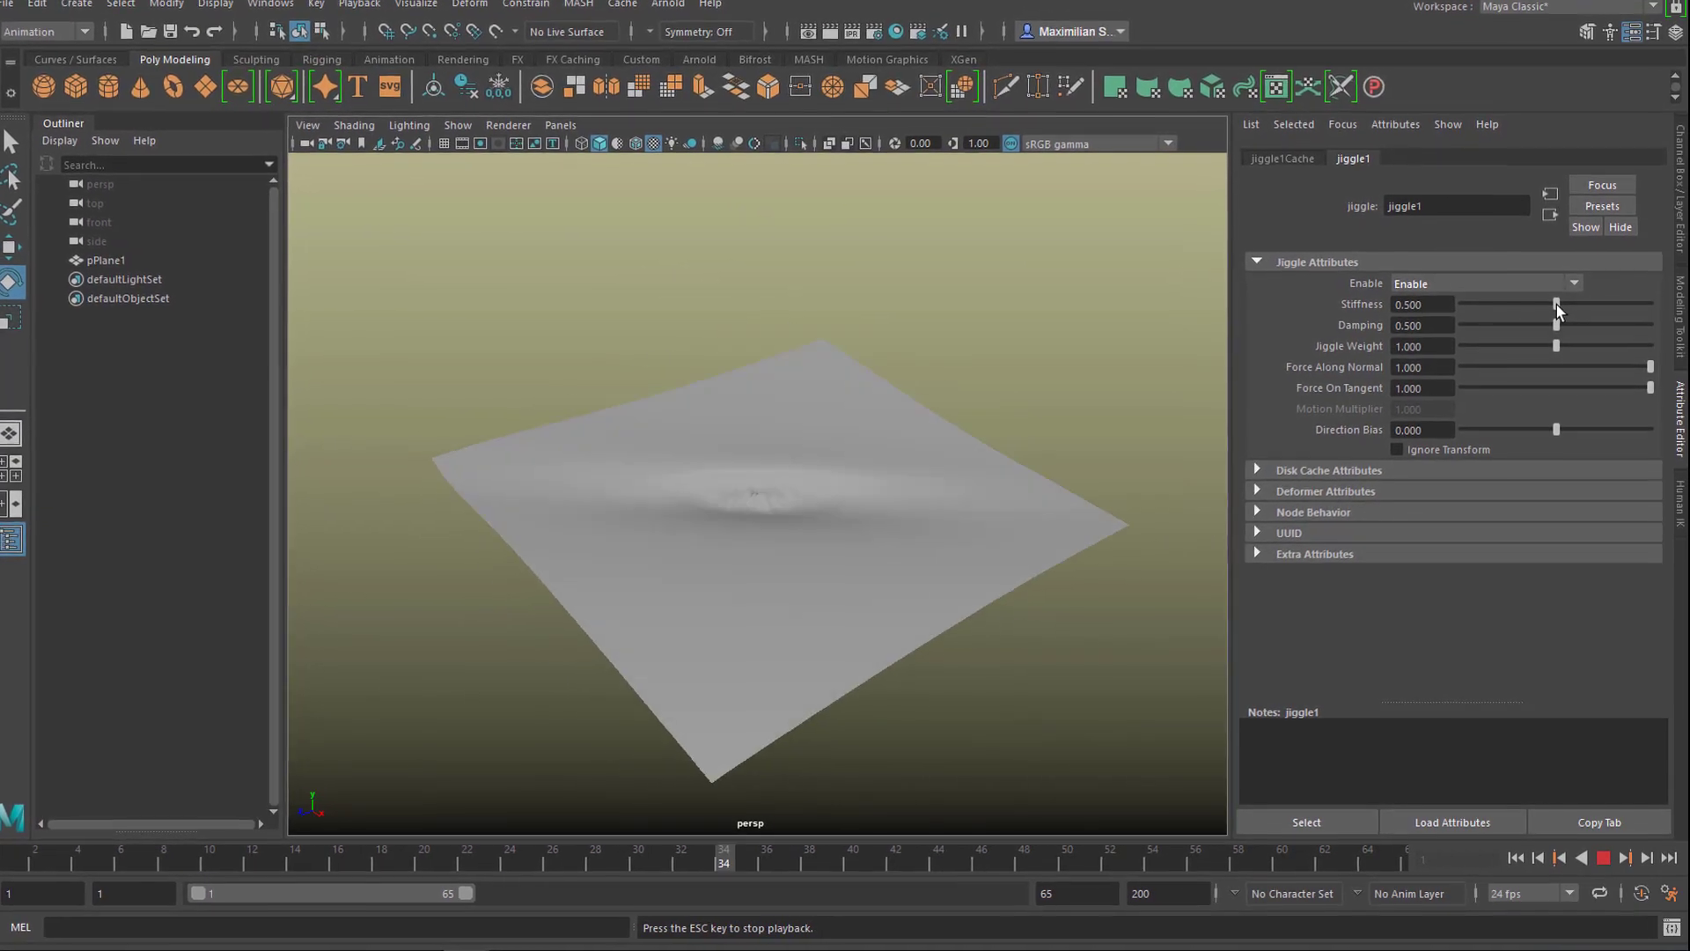
drag(1557, 305, 1657, 310)
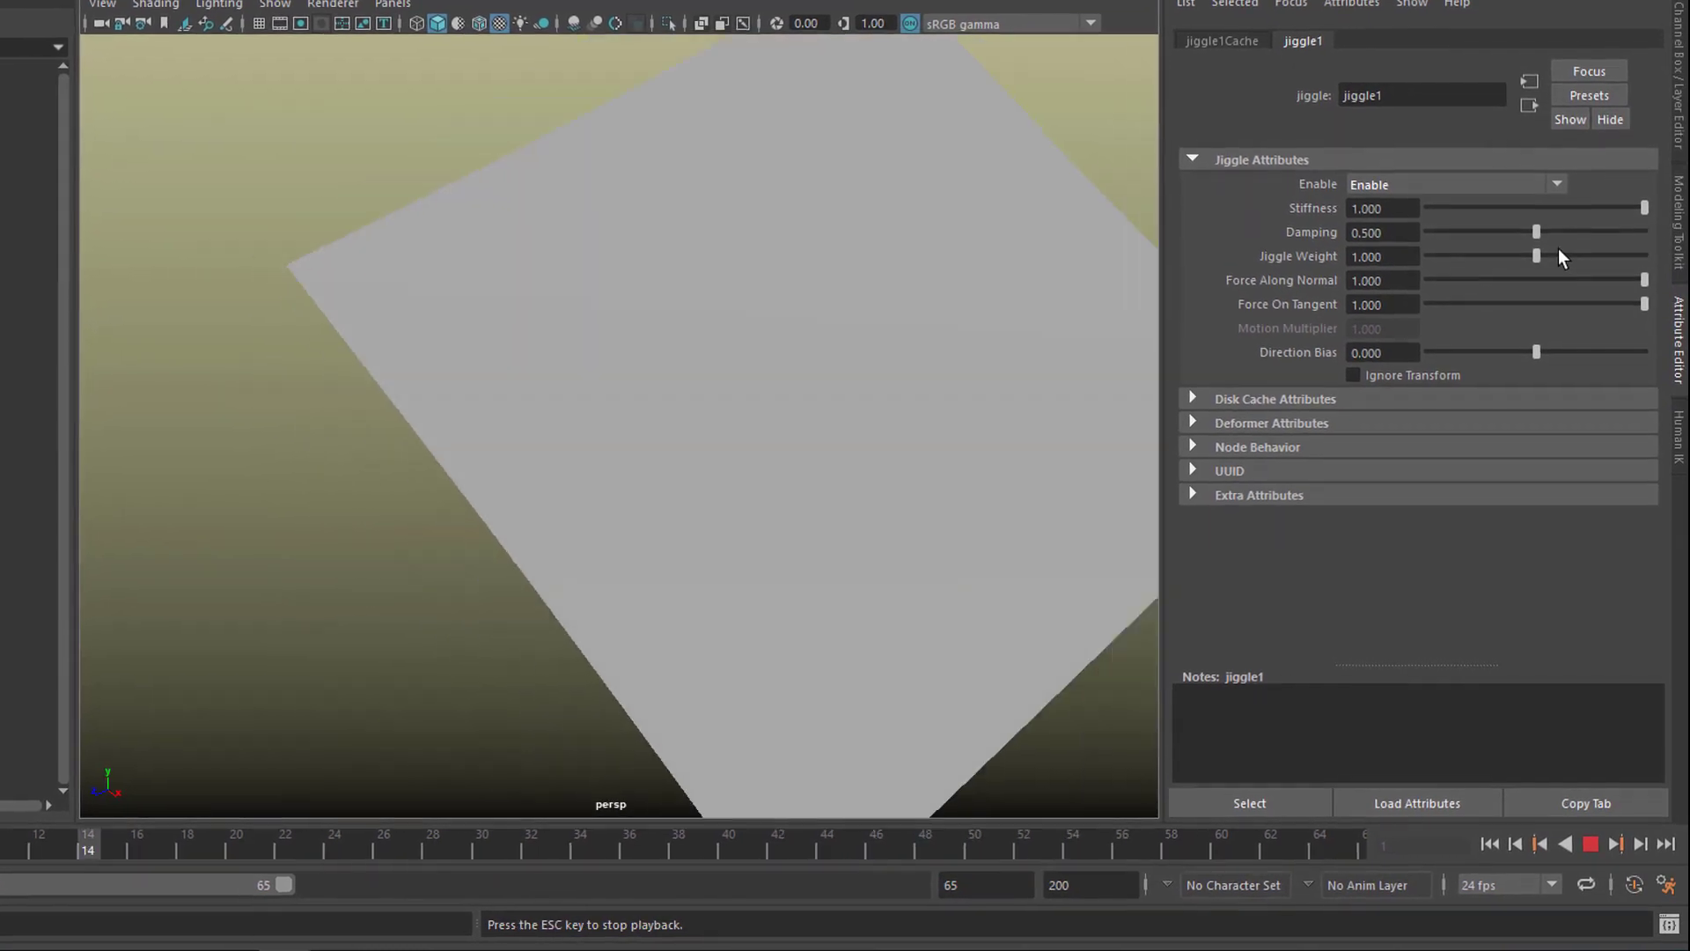
drag(1539, 241, 1589, 230)
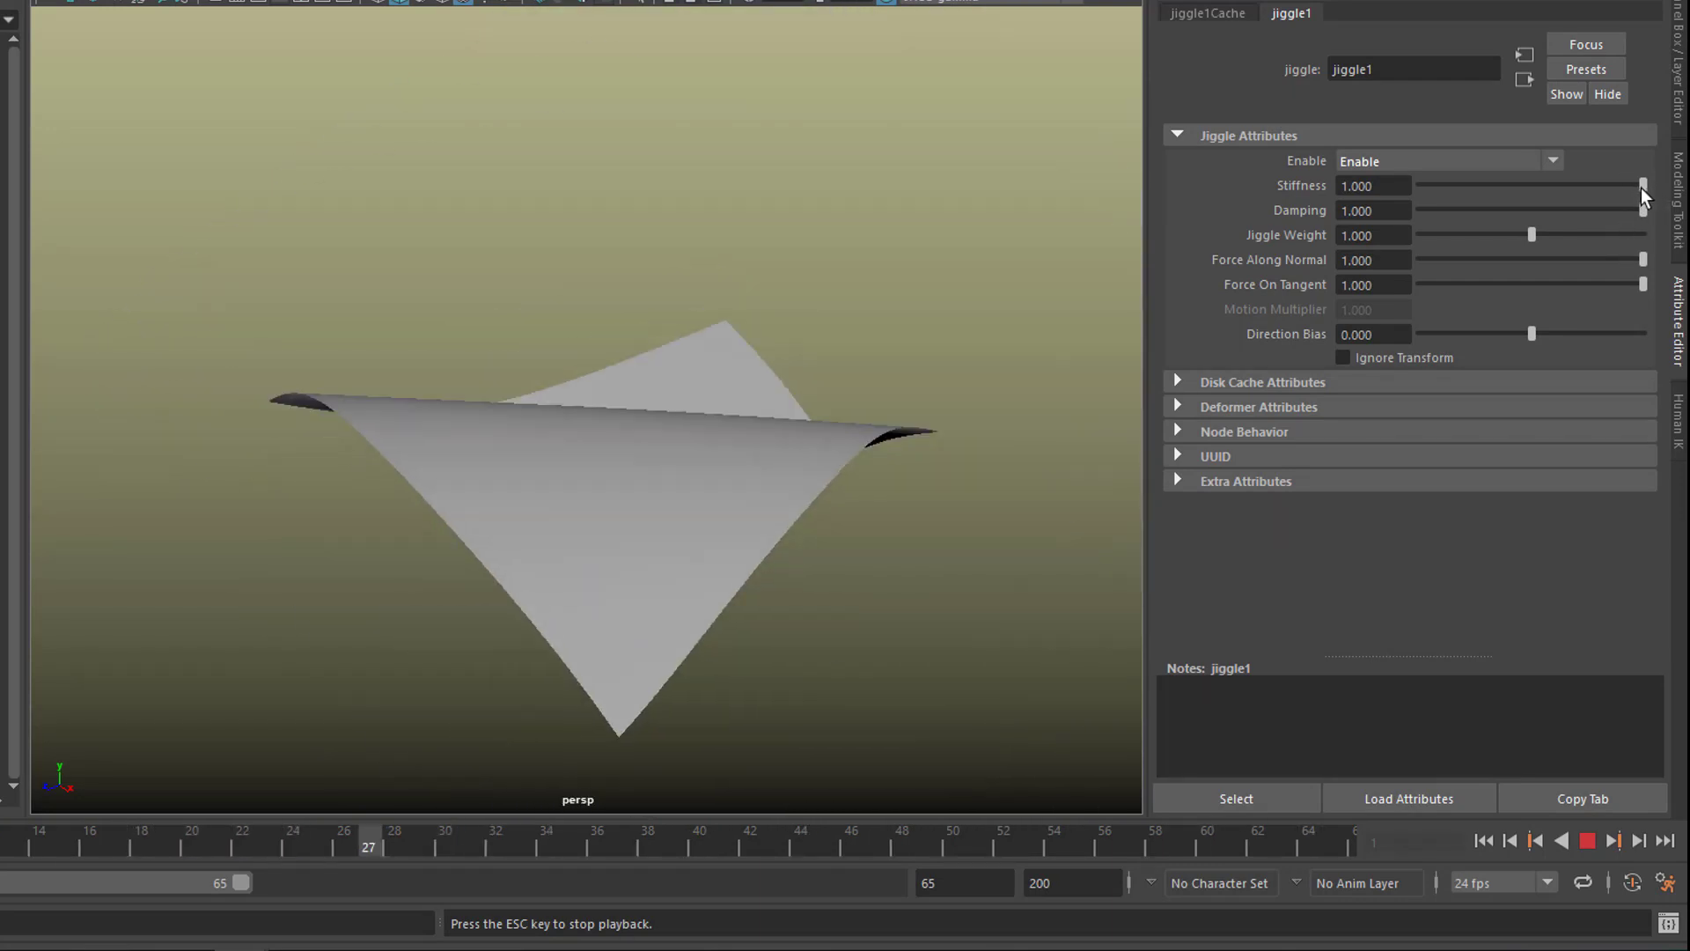
- During playback, lower the jiggle's Stiffness to about 0.103 and Jiggle Weight to about 0.769, and raise Stiffness slightly again
drag(1641, 187, 1476, 241)
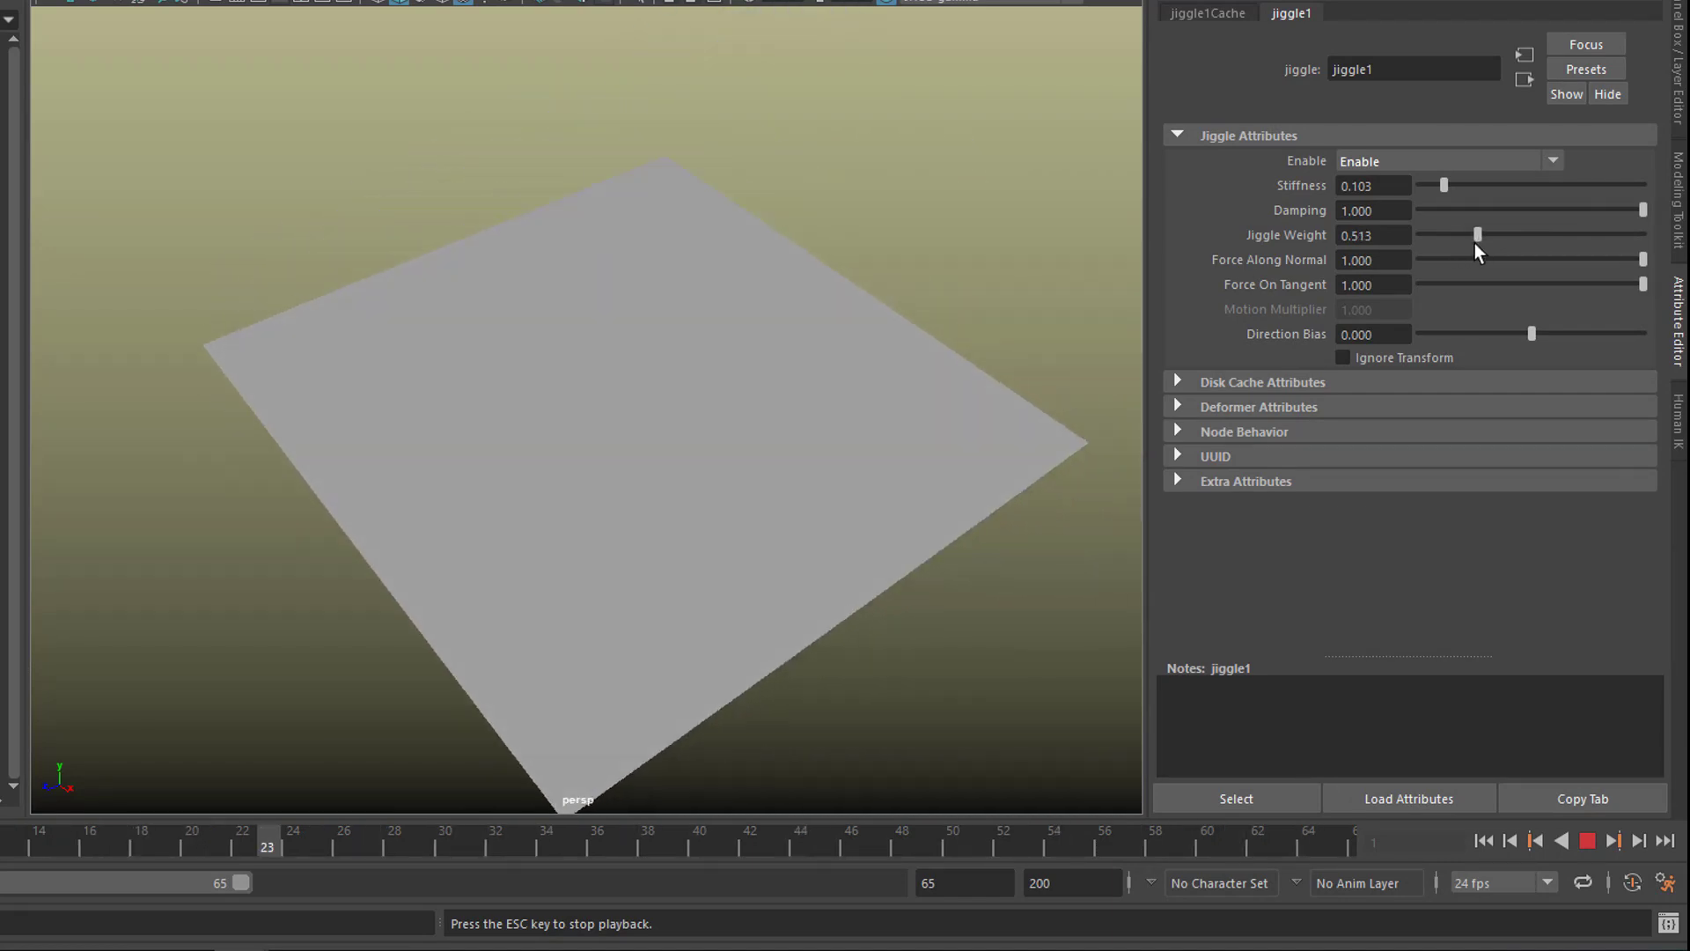
drag(1481, 239, 1513, 231)
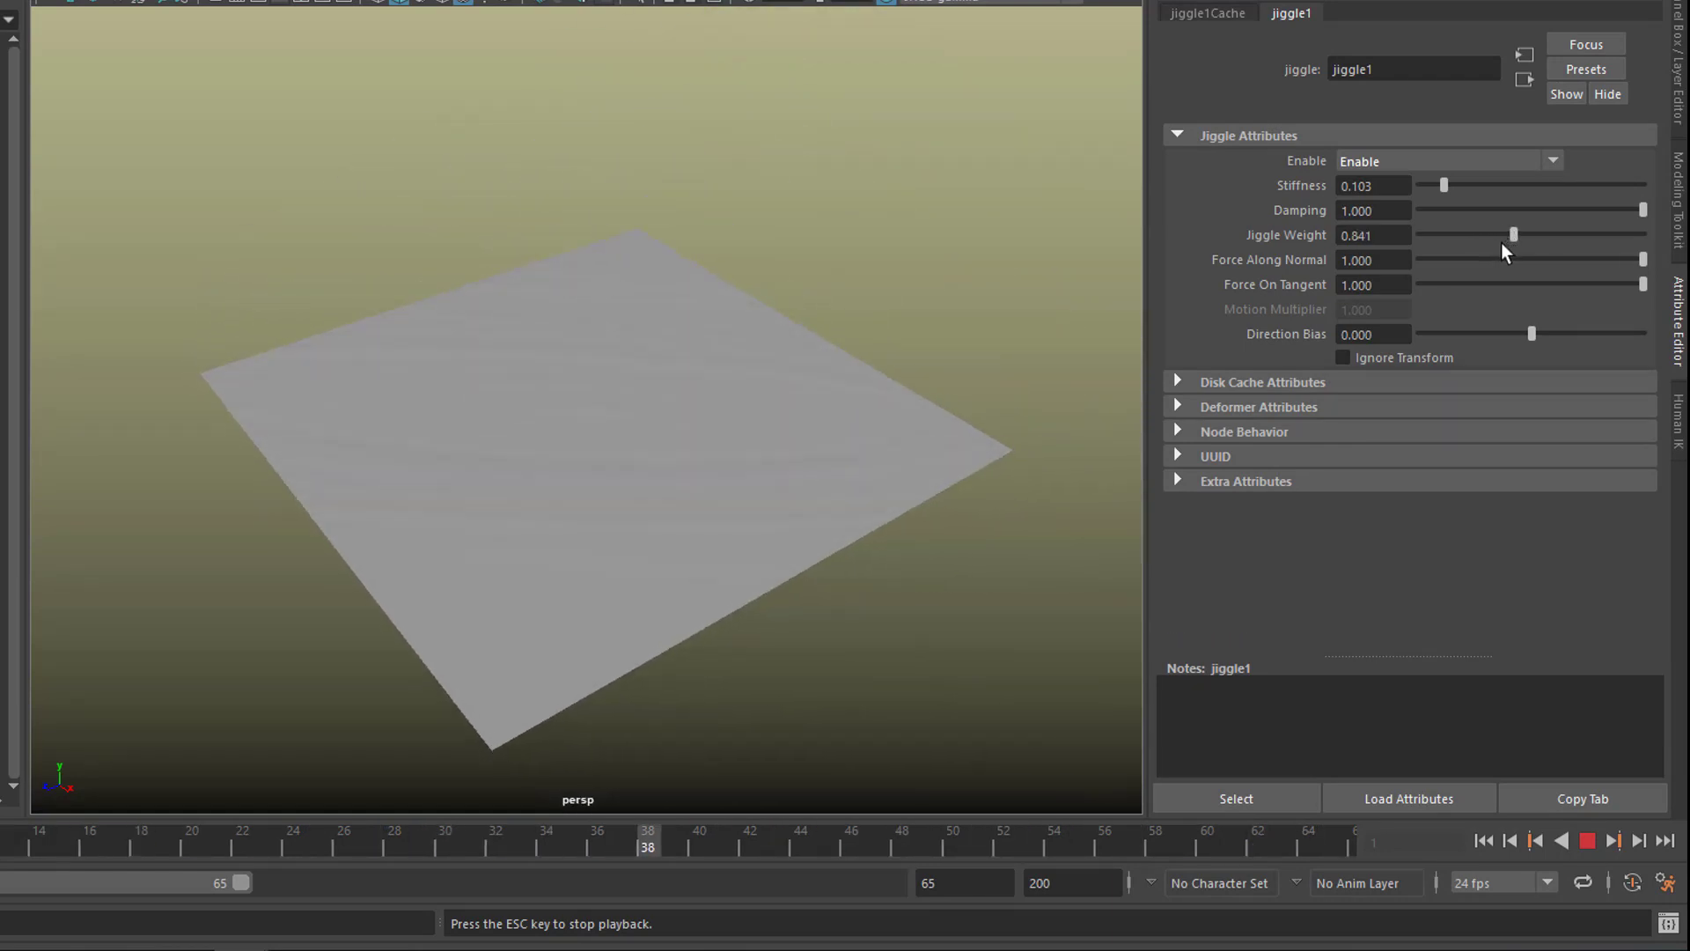
drag(1513, 238, 1506, 235)
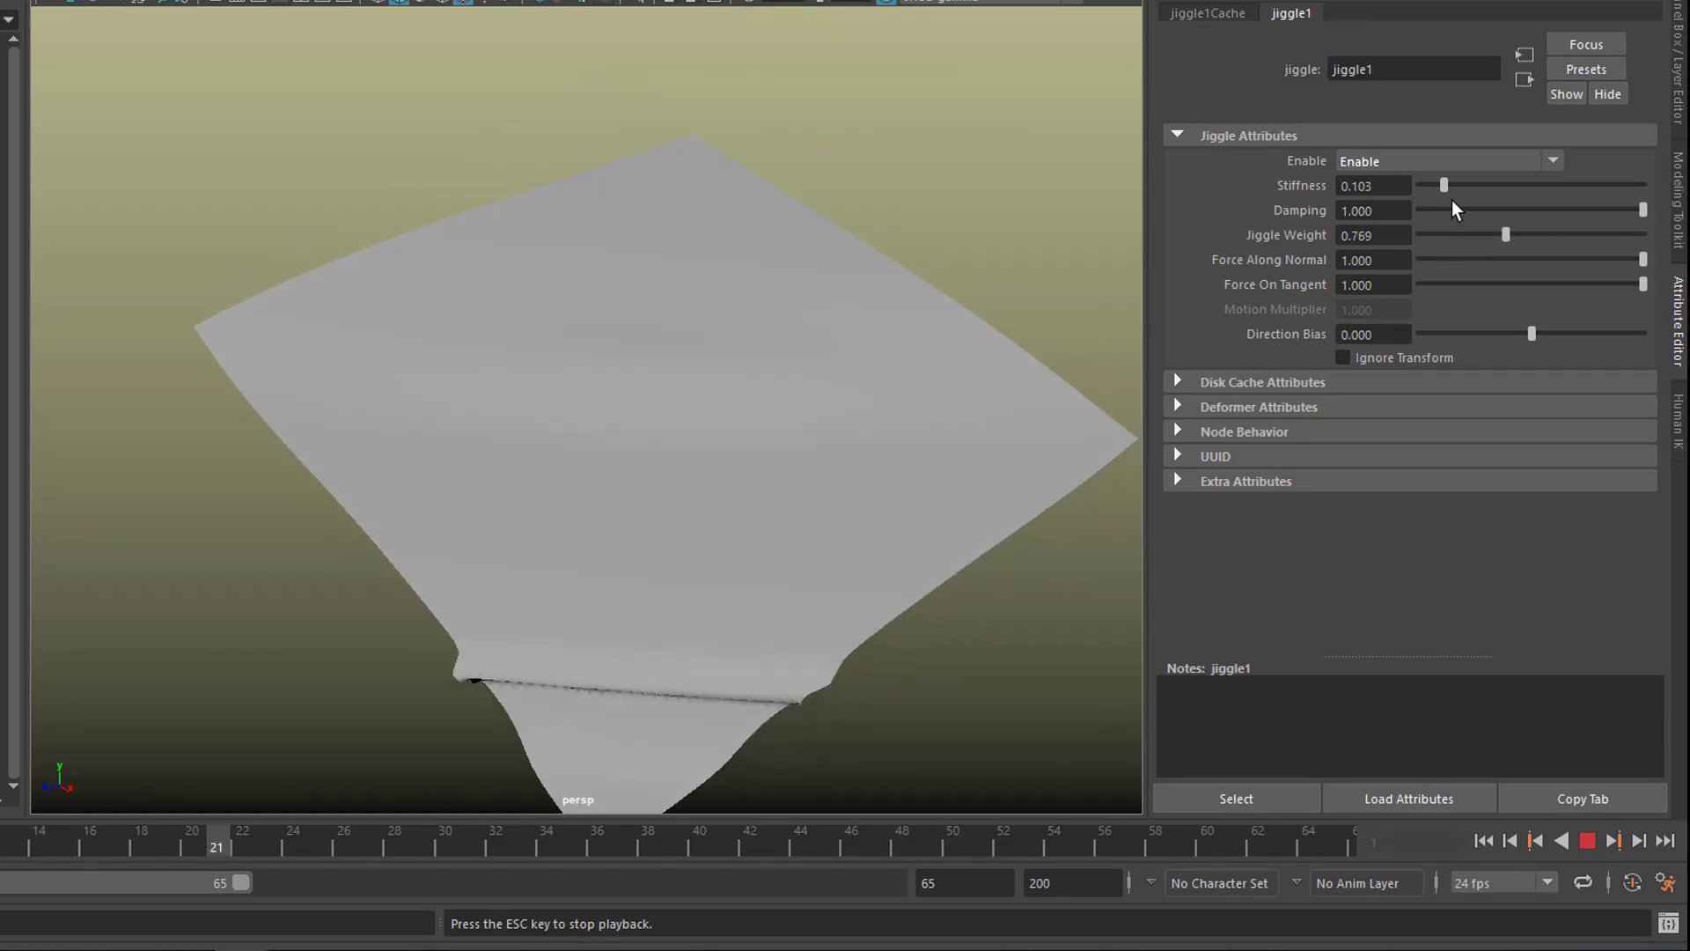
drag(1446, 188, 1467, 192)
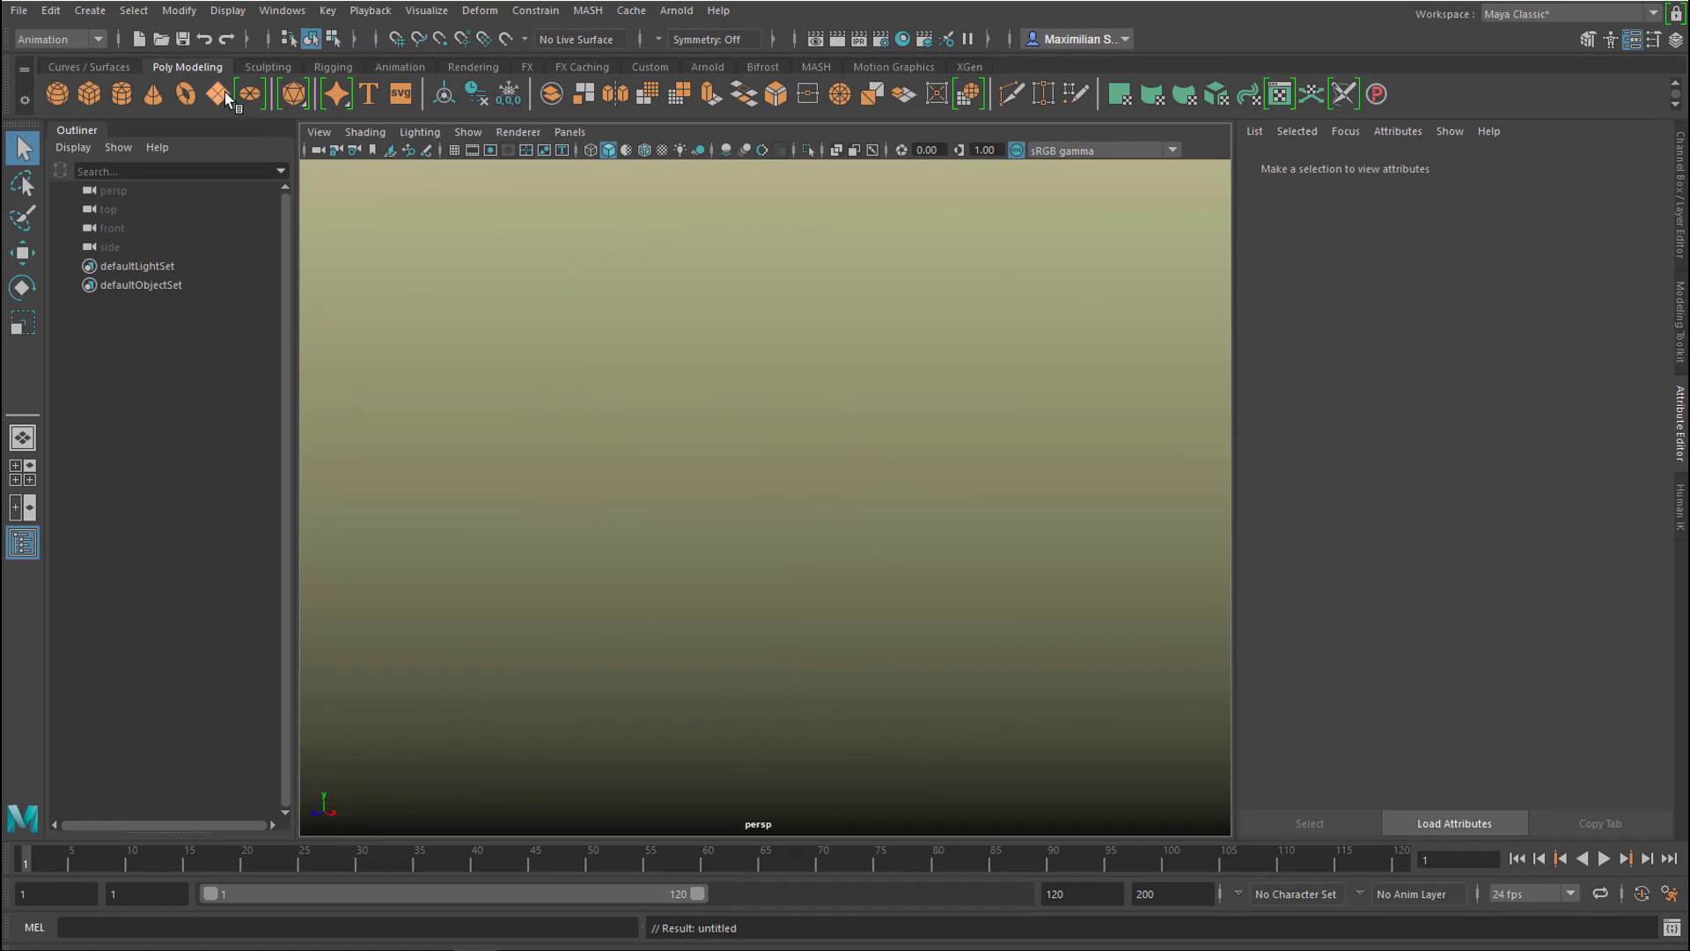
- Create a polygon plane about 45.6 wide and 43.6 high, with 100 subdivisions in both width and height
click(225, 93)
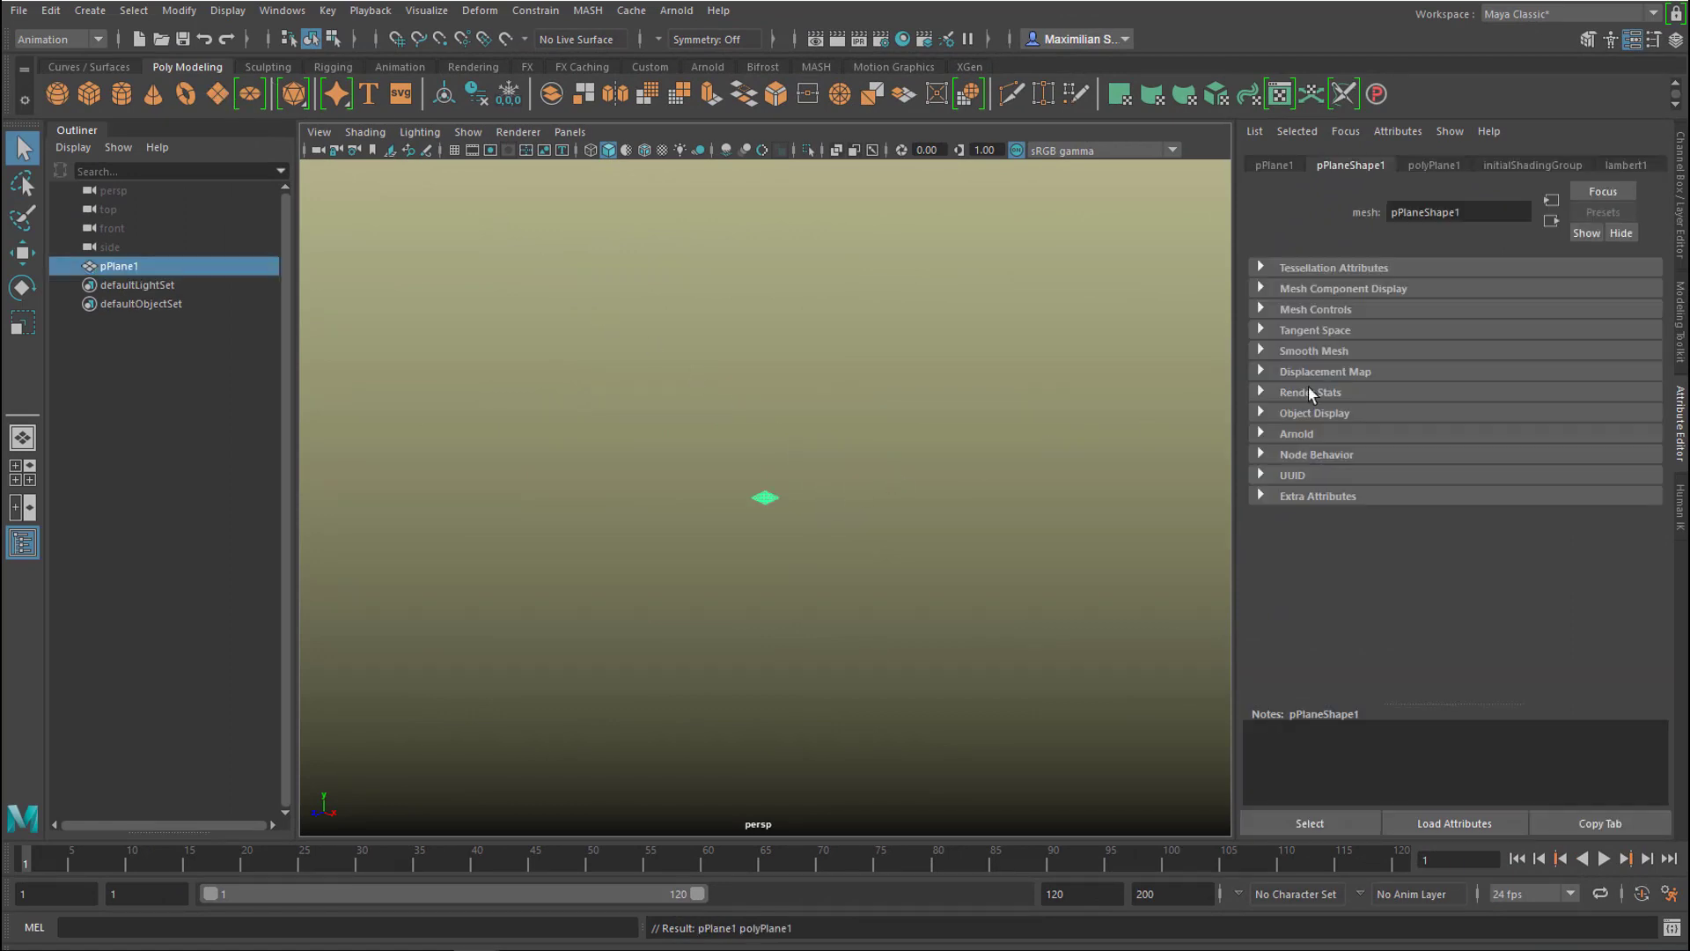
click(1441, 164)
drag(1468, 289, 1527, 289)
drag(1469, 309, 1549, 288)
double_click(1406, 332)
text(100)
key(Tab)
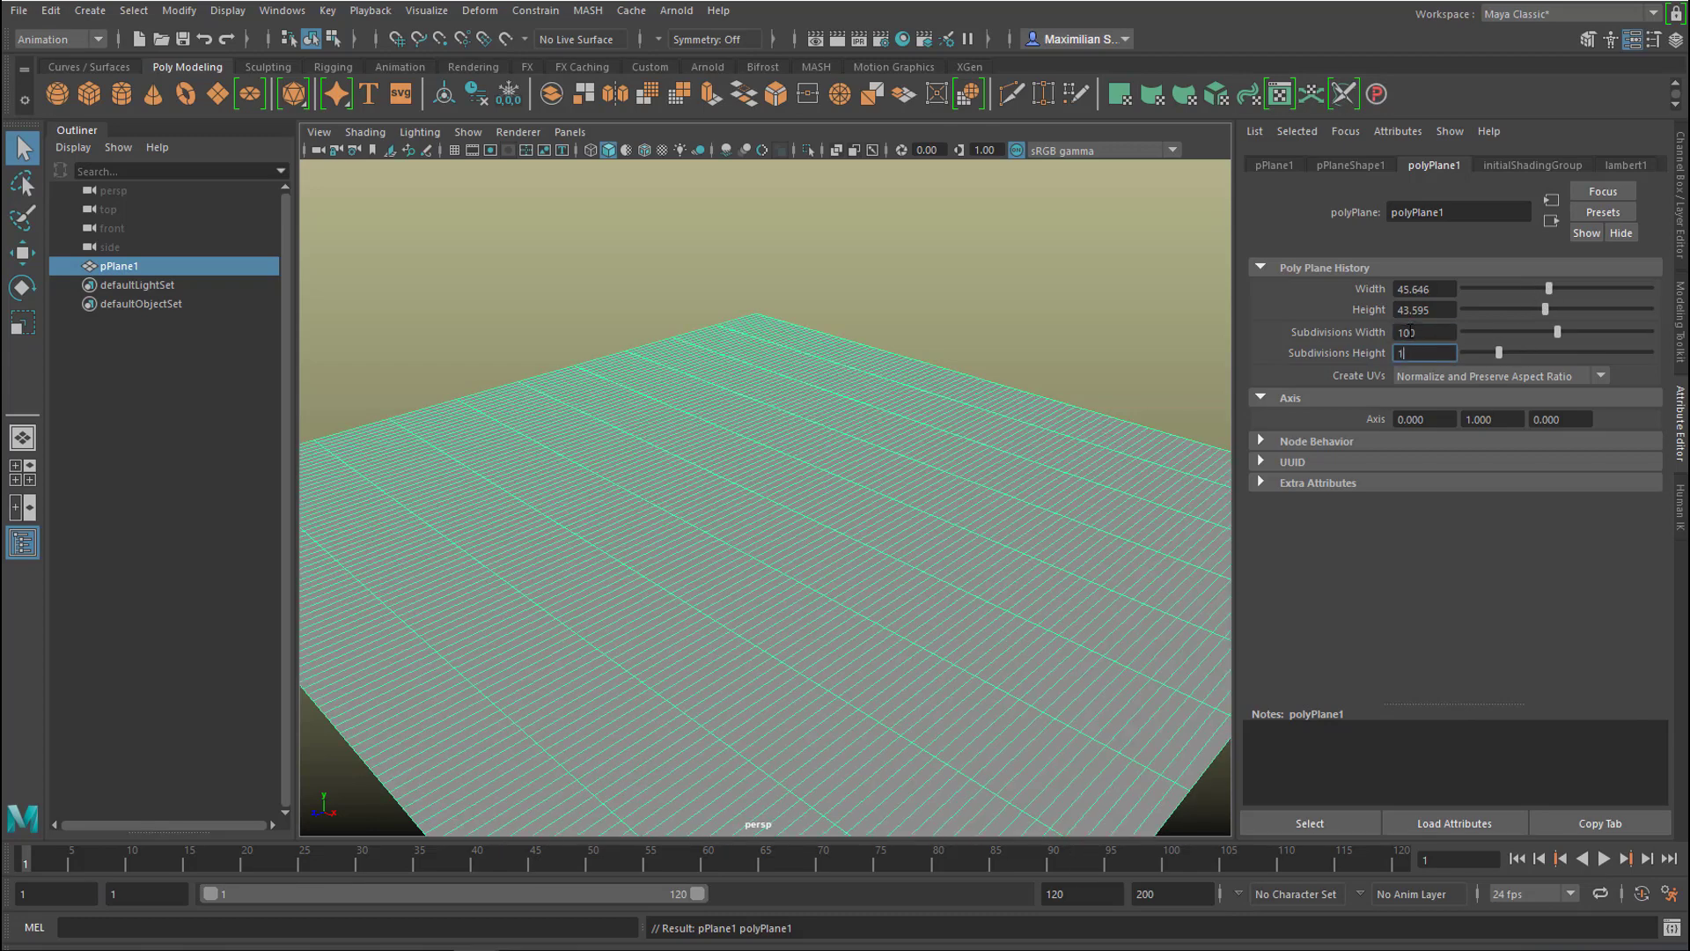
text(100)
key(Return)
- Set keyframes for the new plane's starting pose at frames 10 and 30
key(alt+v)
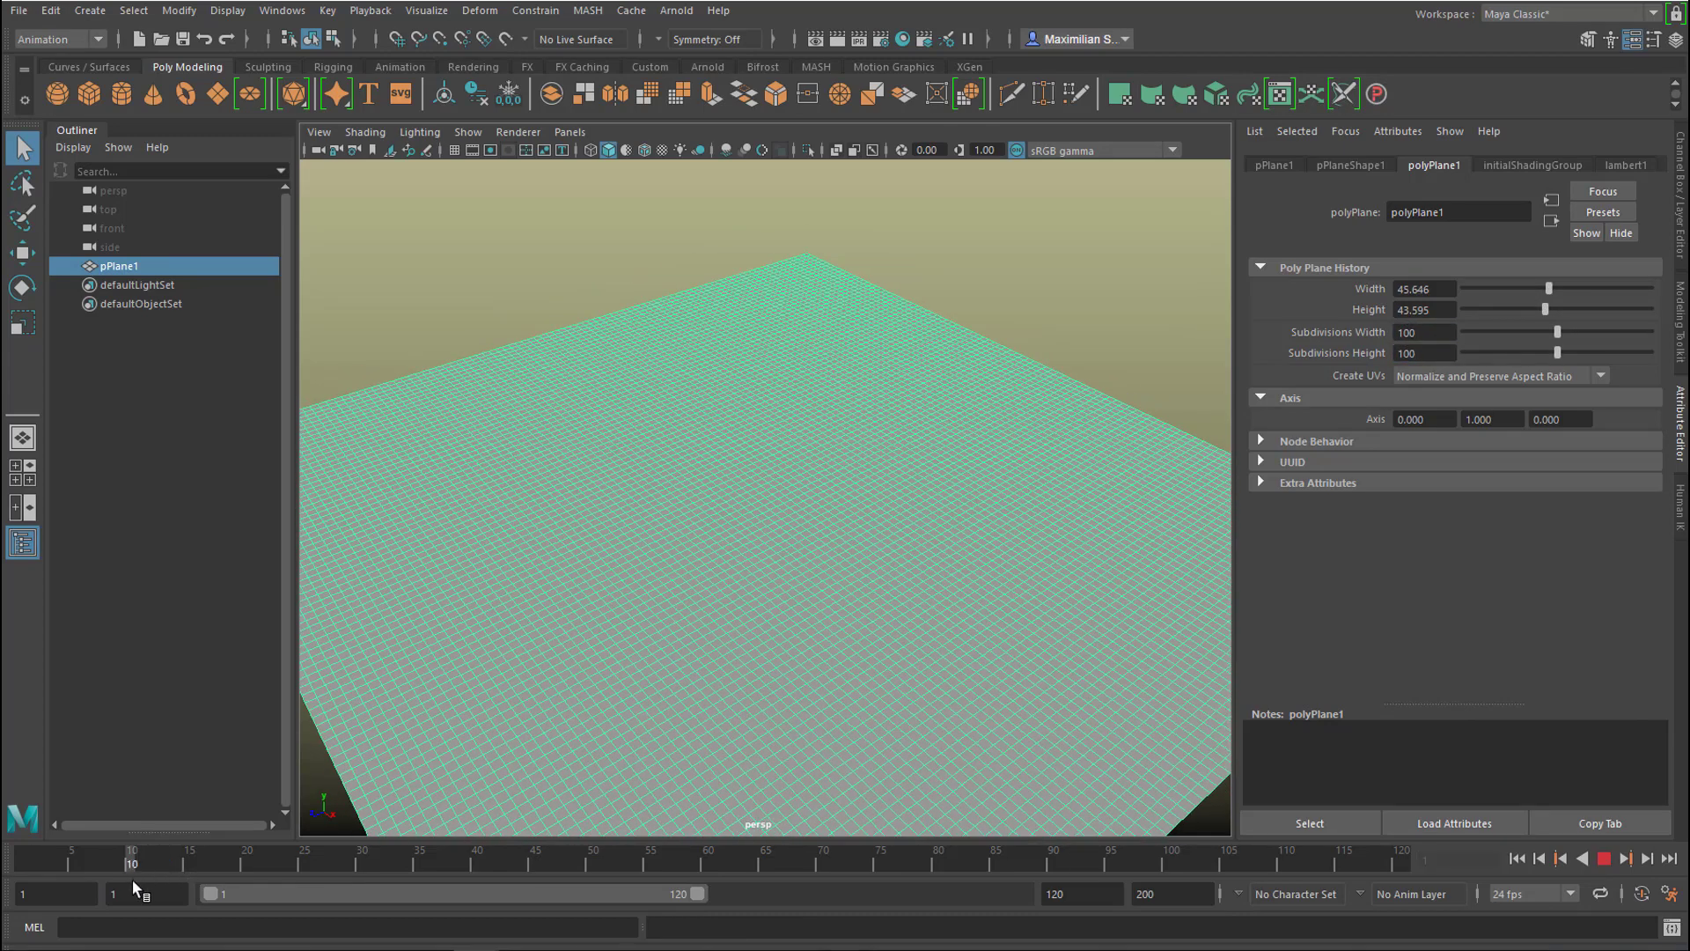
key(alt+v)
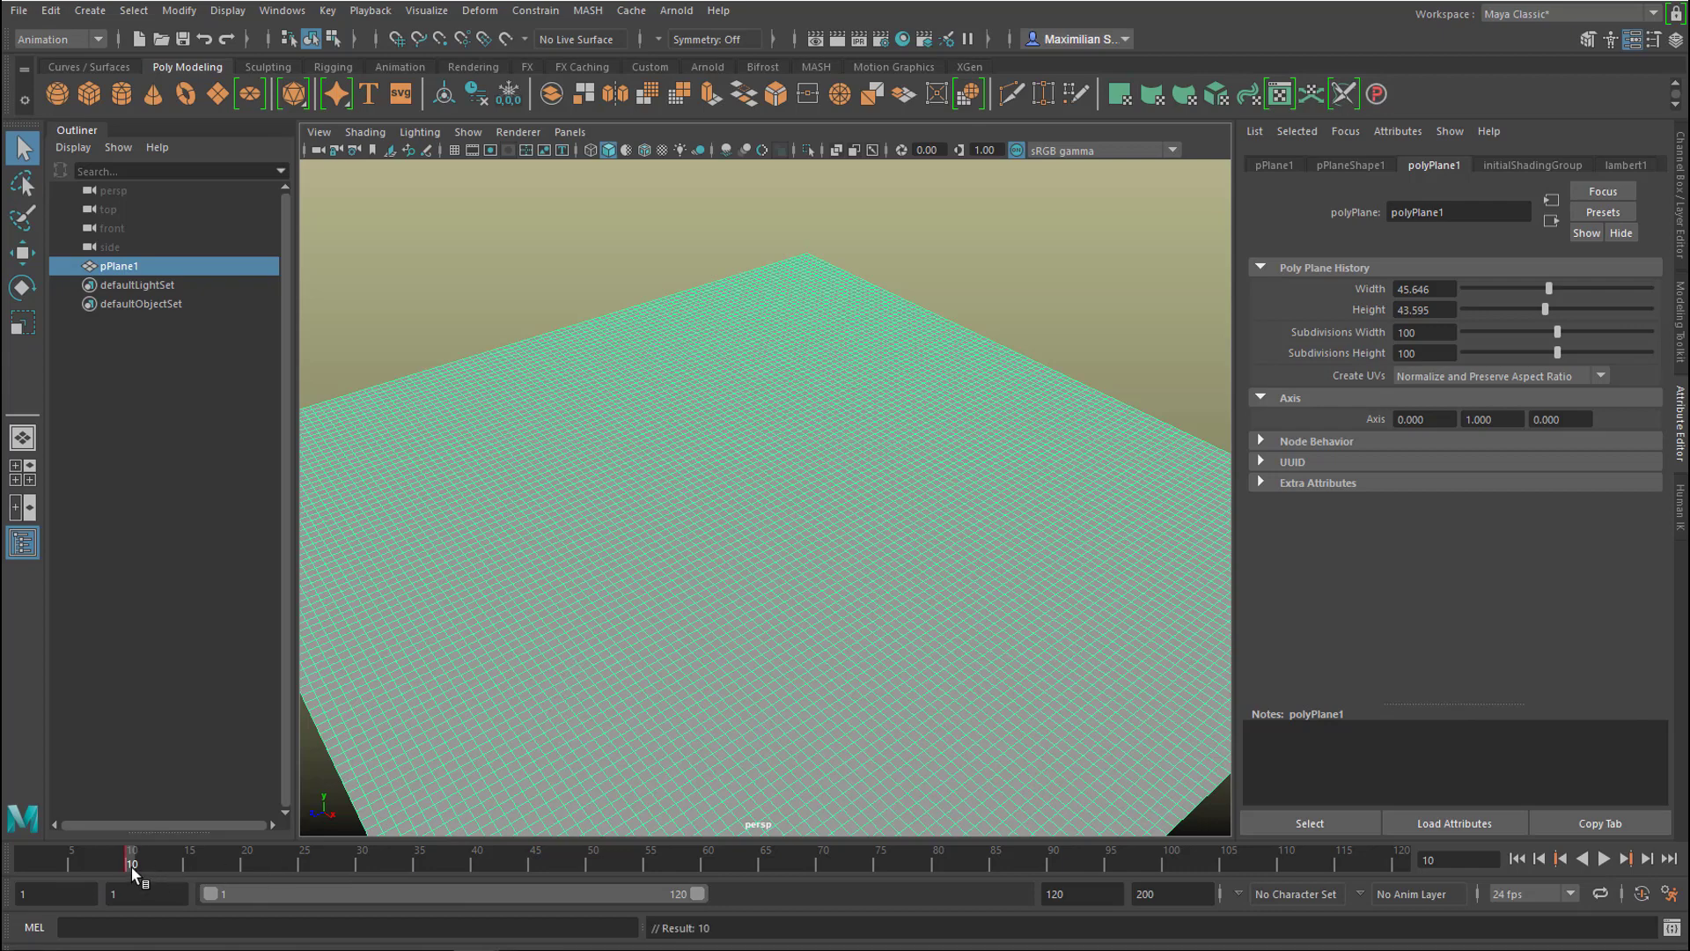
key(alt+v)
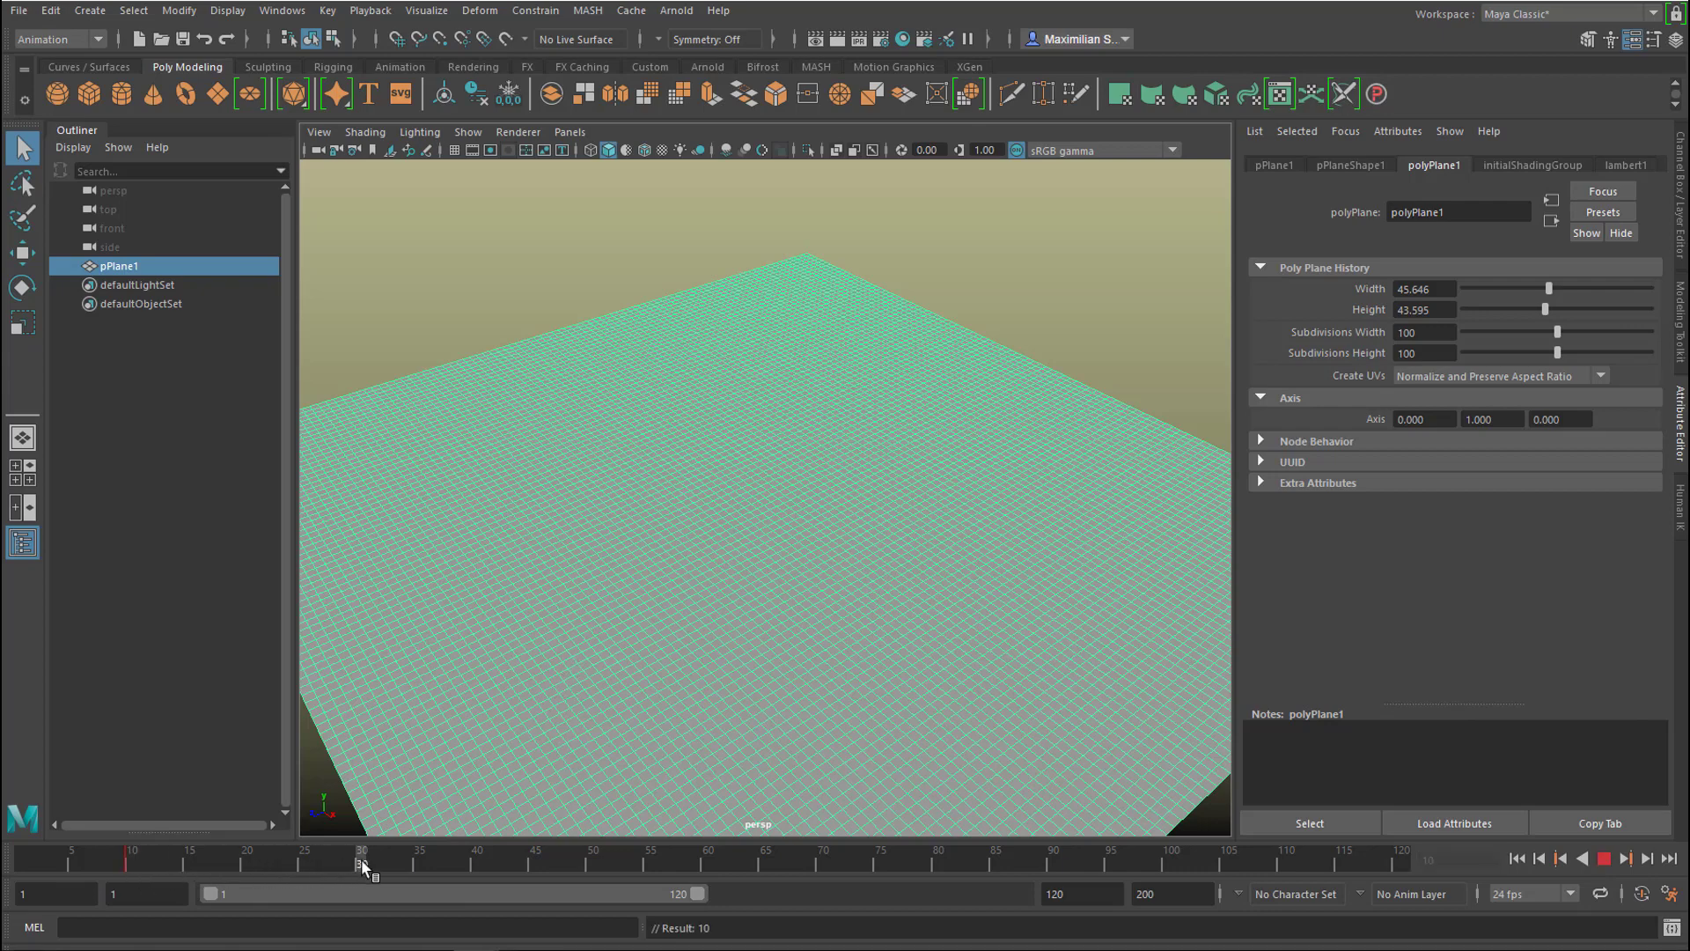
click(361, 860)
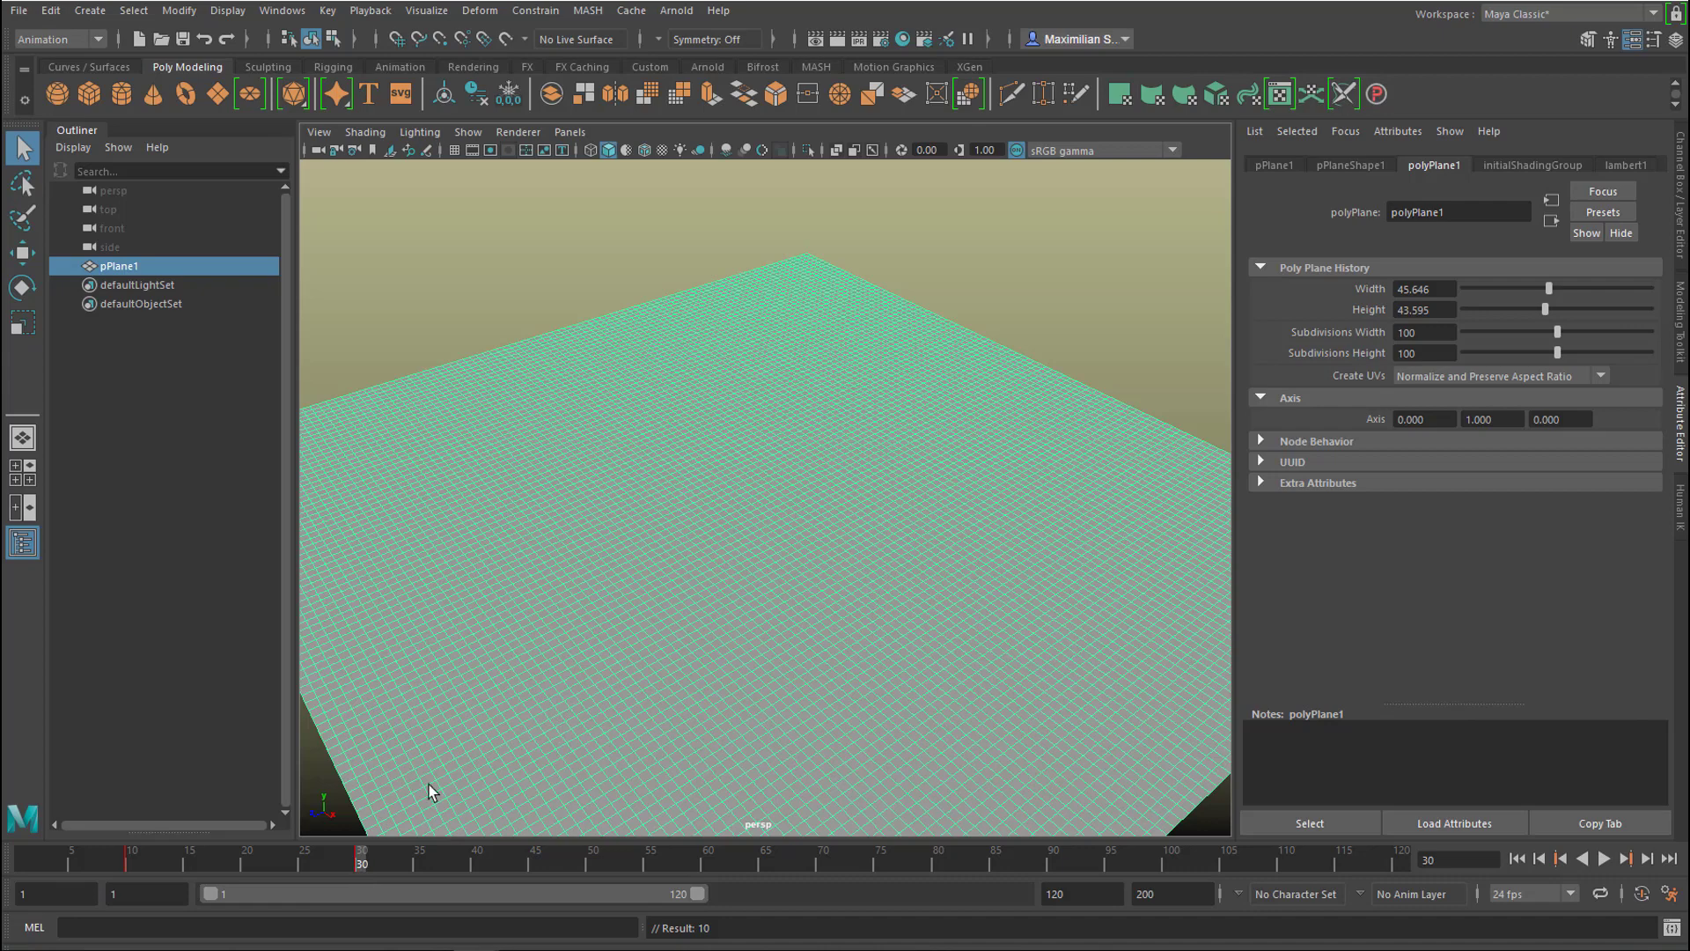
- At frame 13, move the plane off its starting position, rotate it to a tilt, and keyframe that pose
click(189, 868)
key(alt+v)
key(alt+v)
key(w)
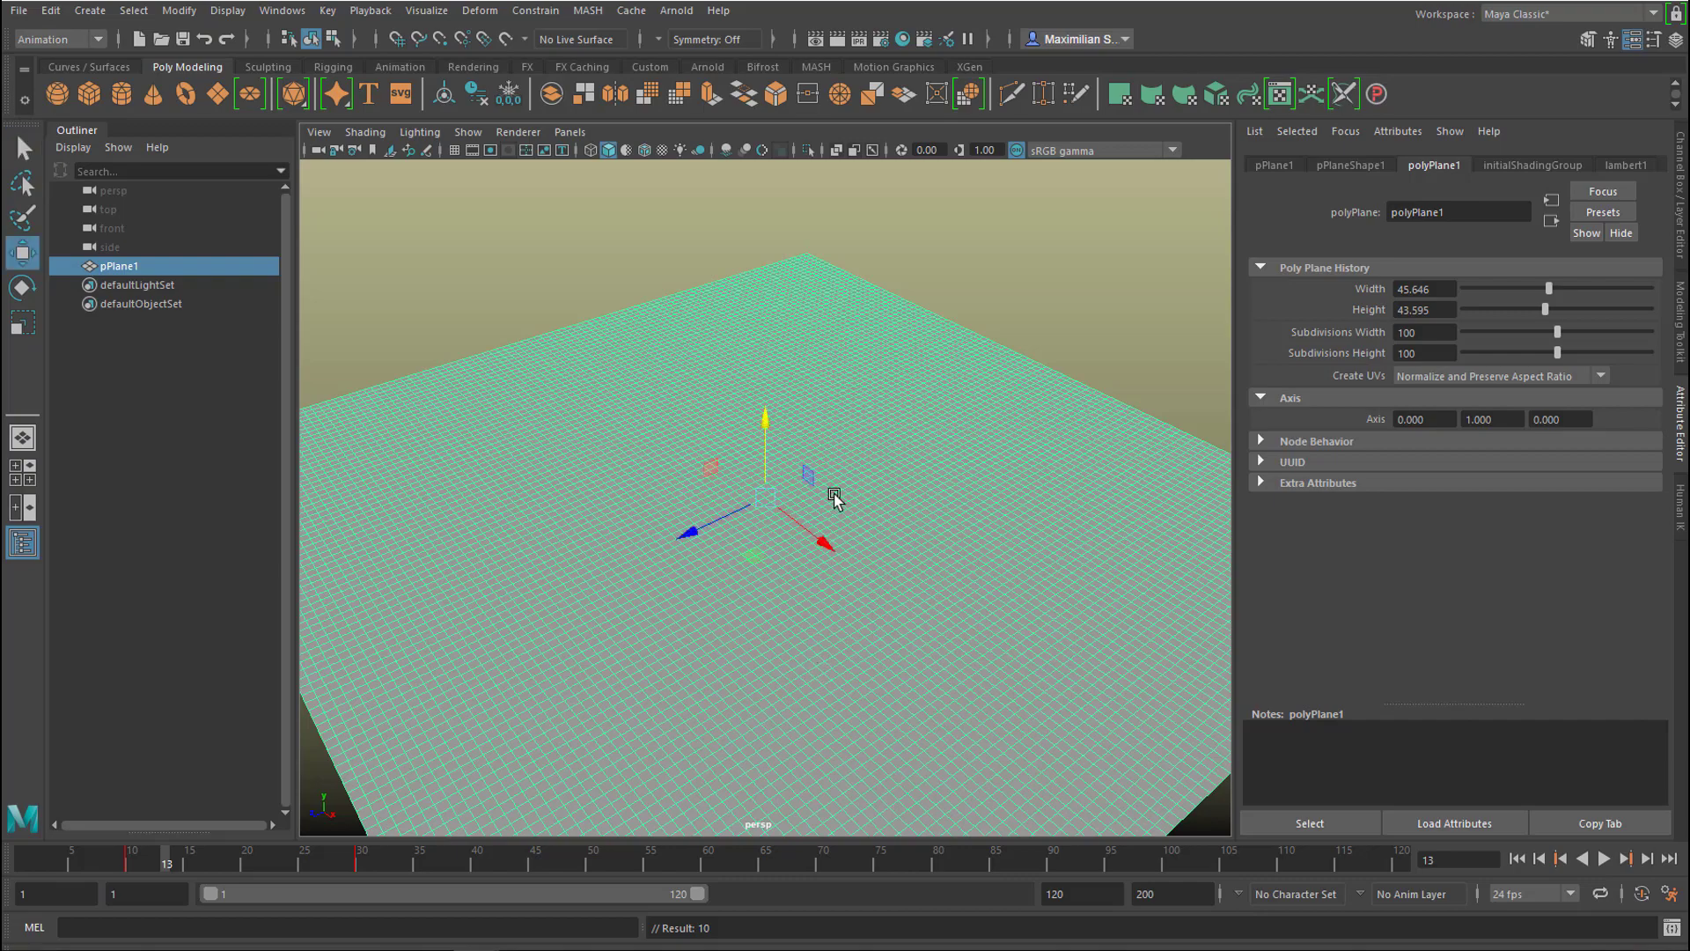
alt+drag(779, 426, 1143, 519)
key(e)
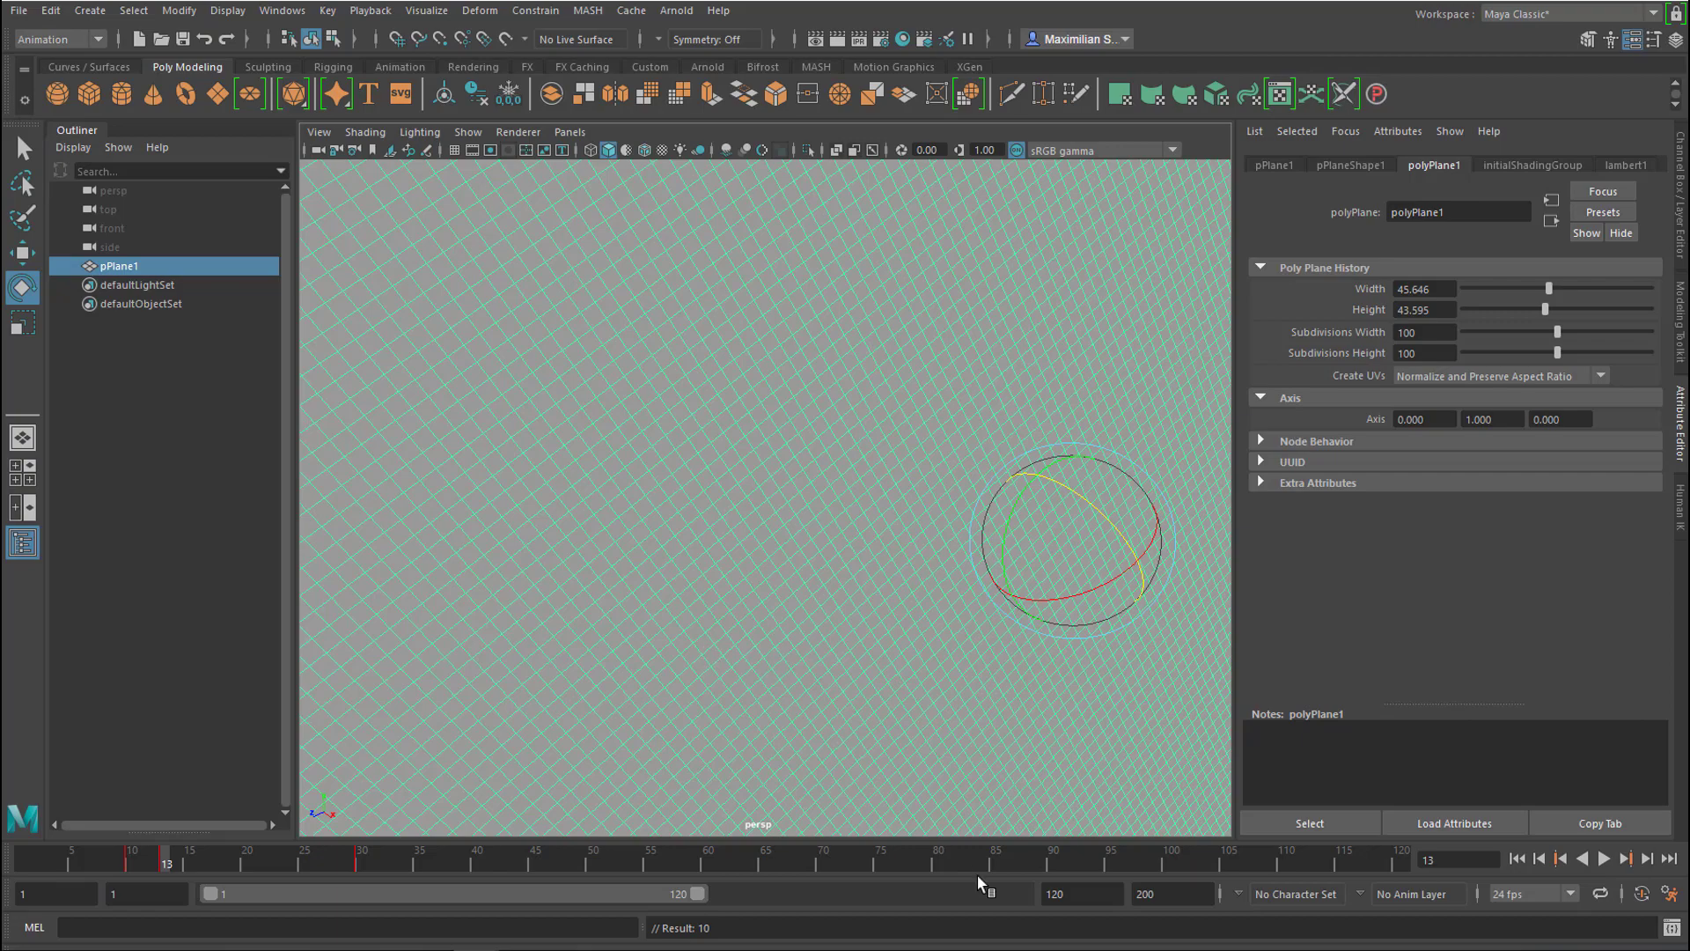
alt+right_drag(834, 554, 543, 605)
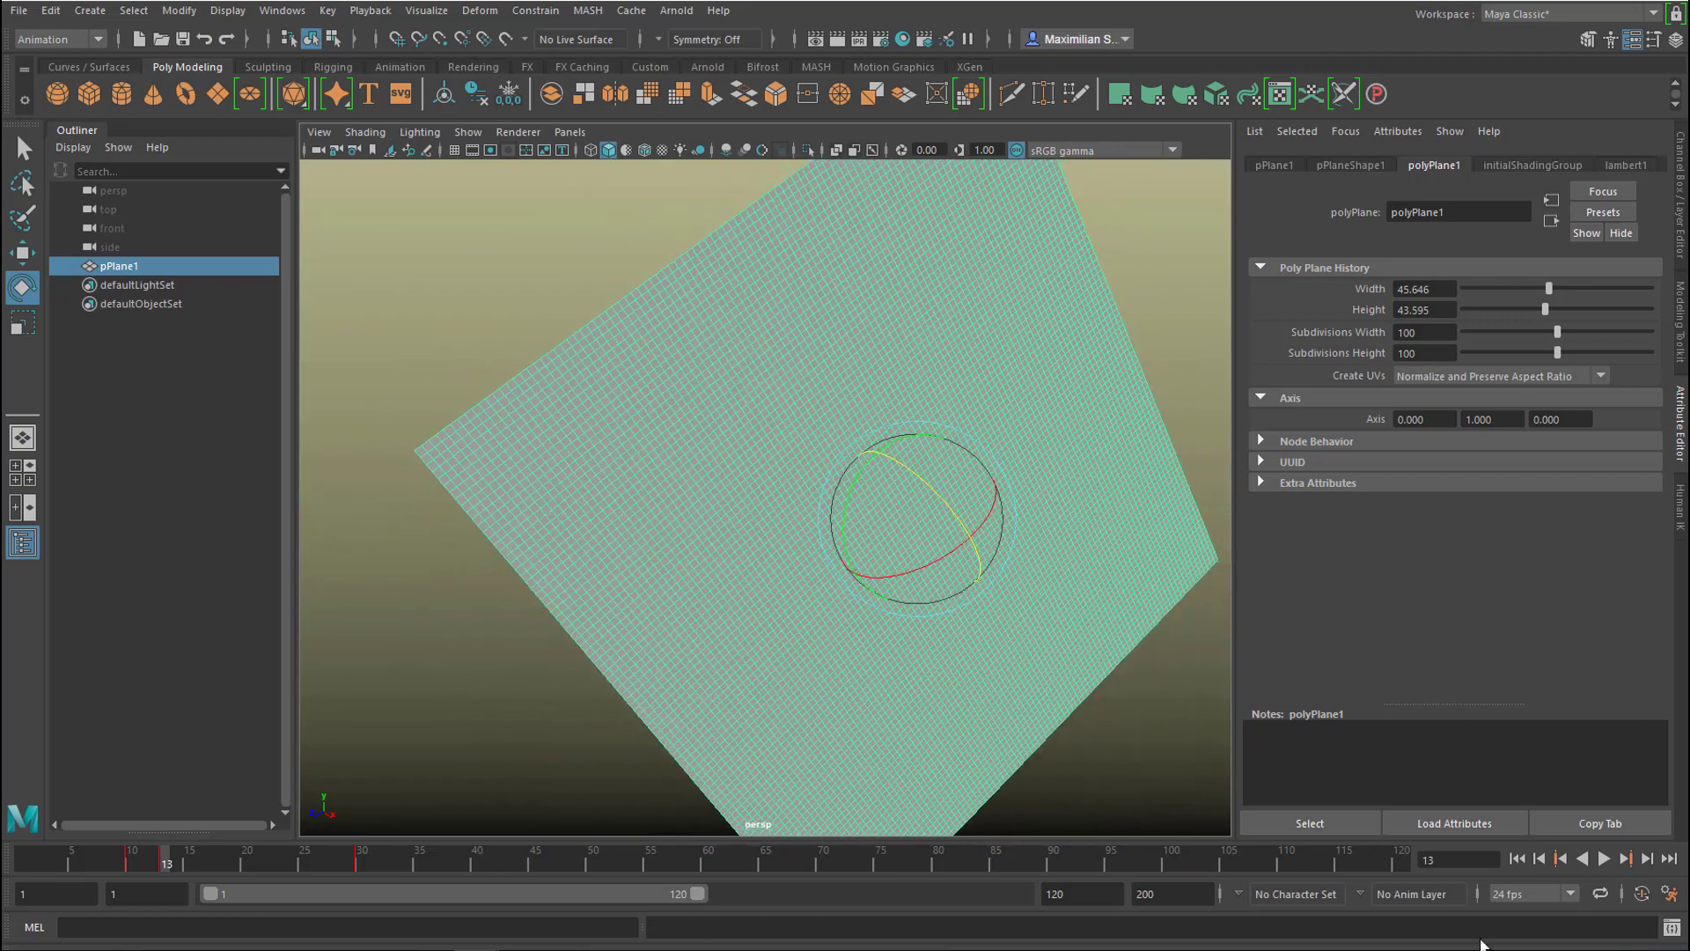
- Play the new plane's animation from the first frame, deselect the plane to view its shaded surface, and stop playback
click(1514, 859)
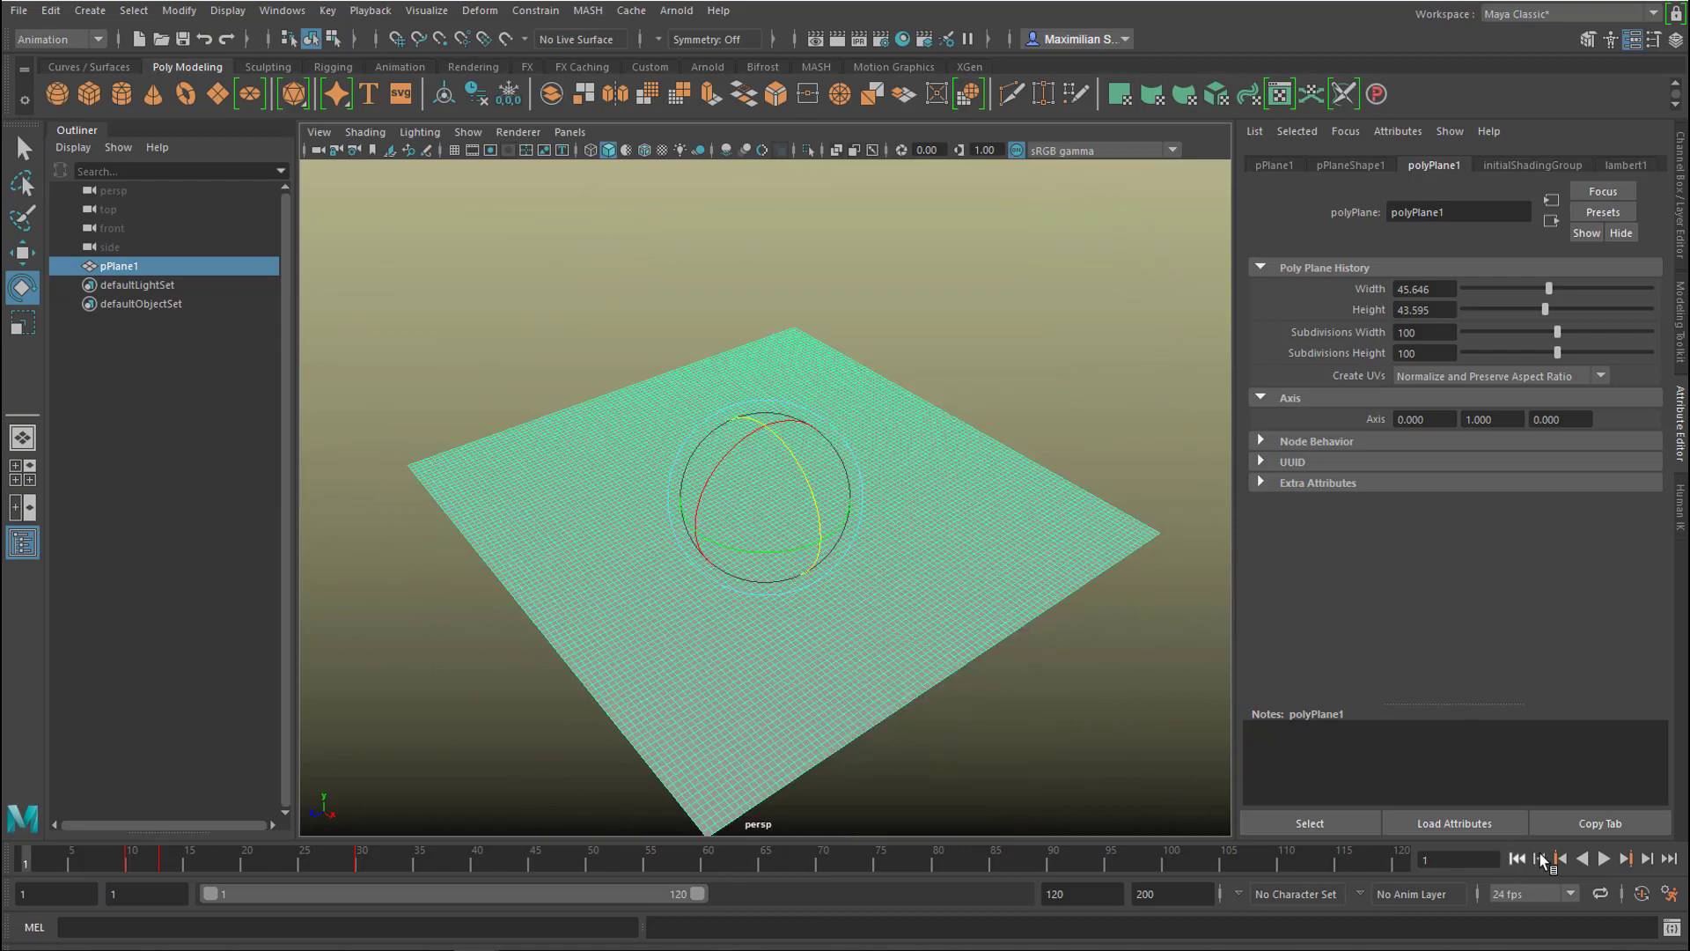
click(1608, 857)
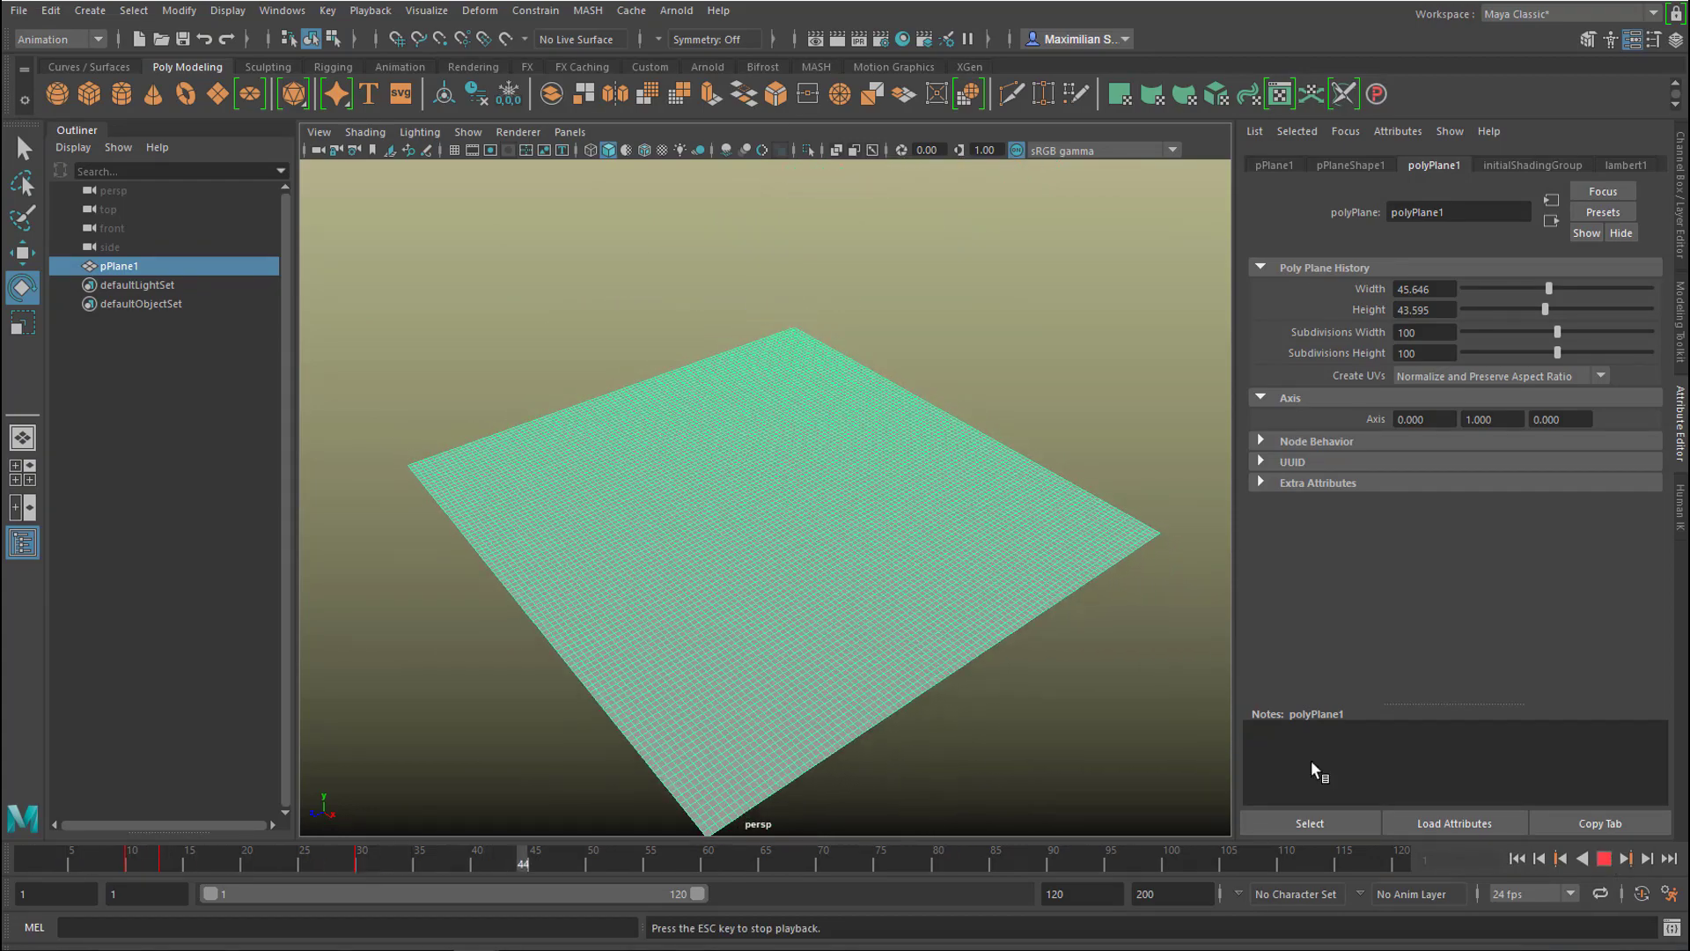
click(1083, 623)
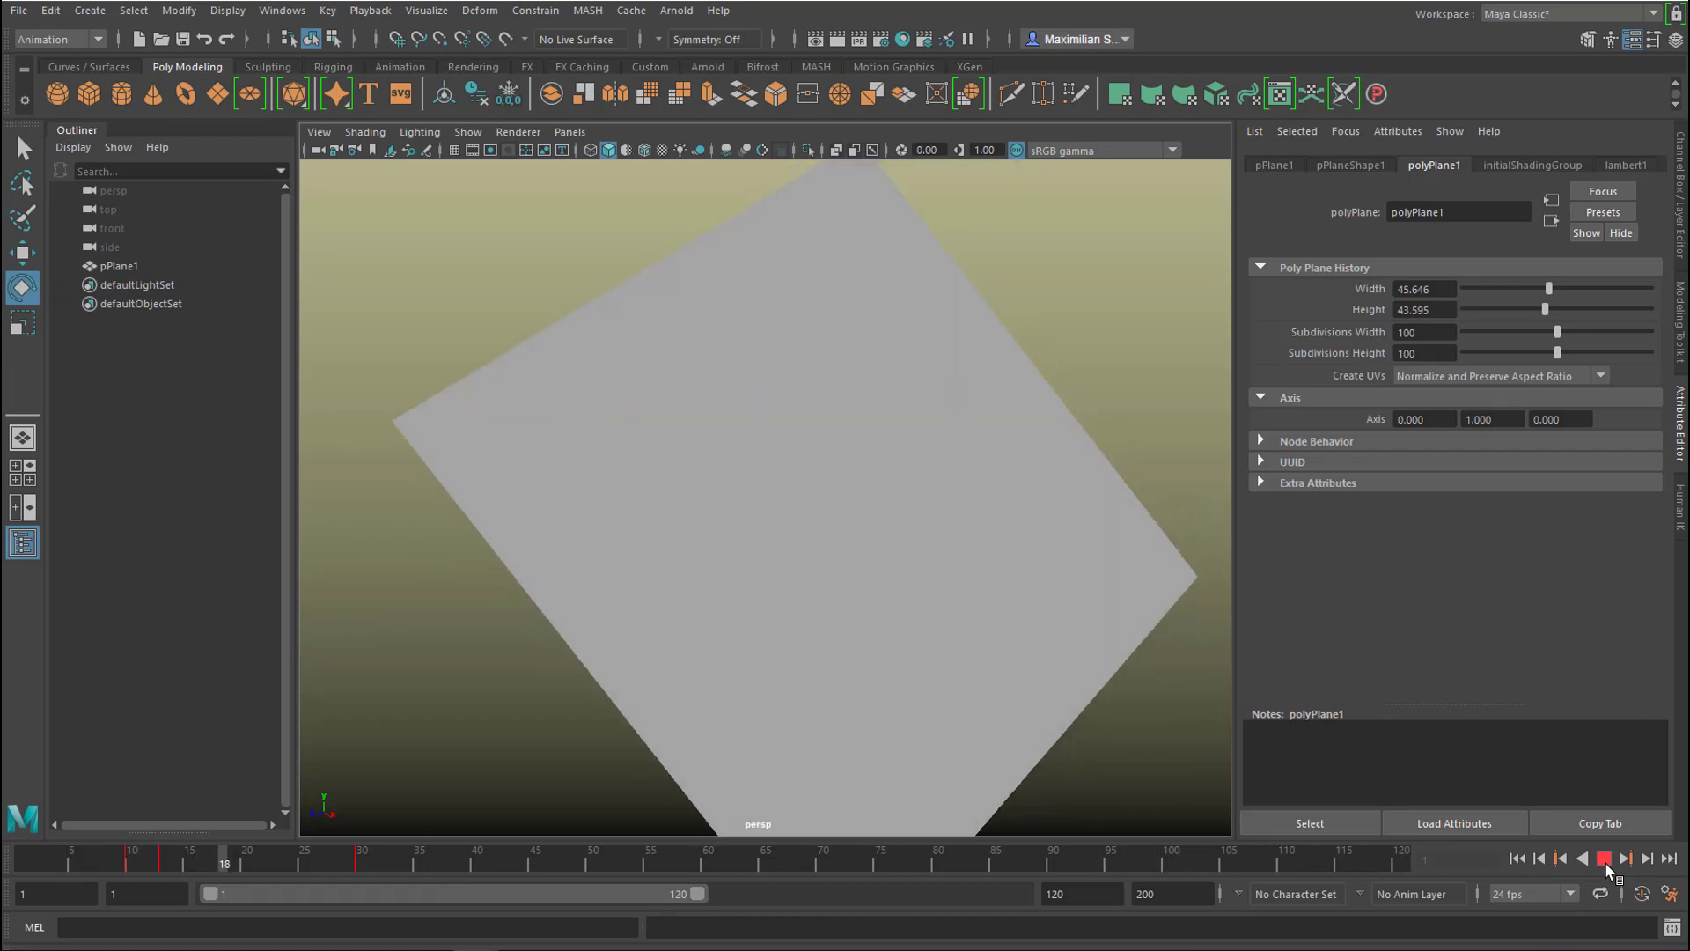
click(1604, 861)
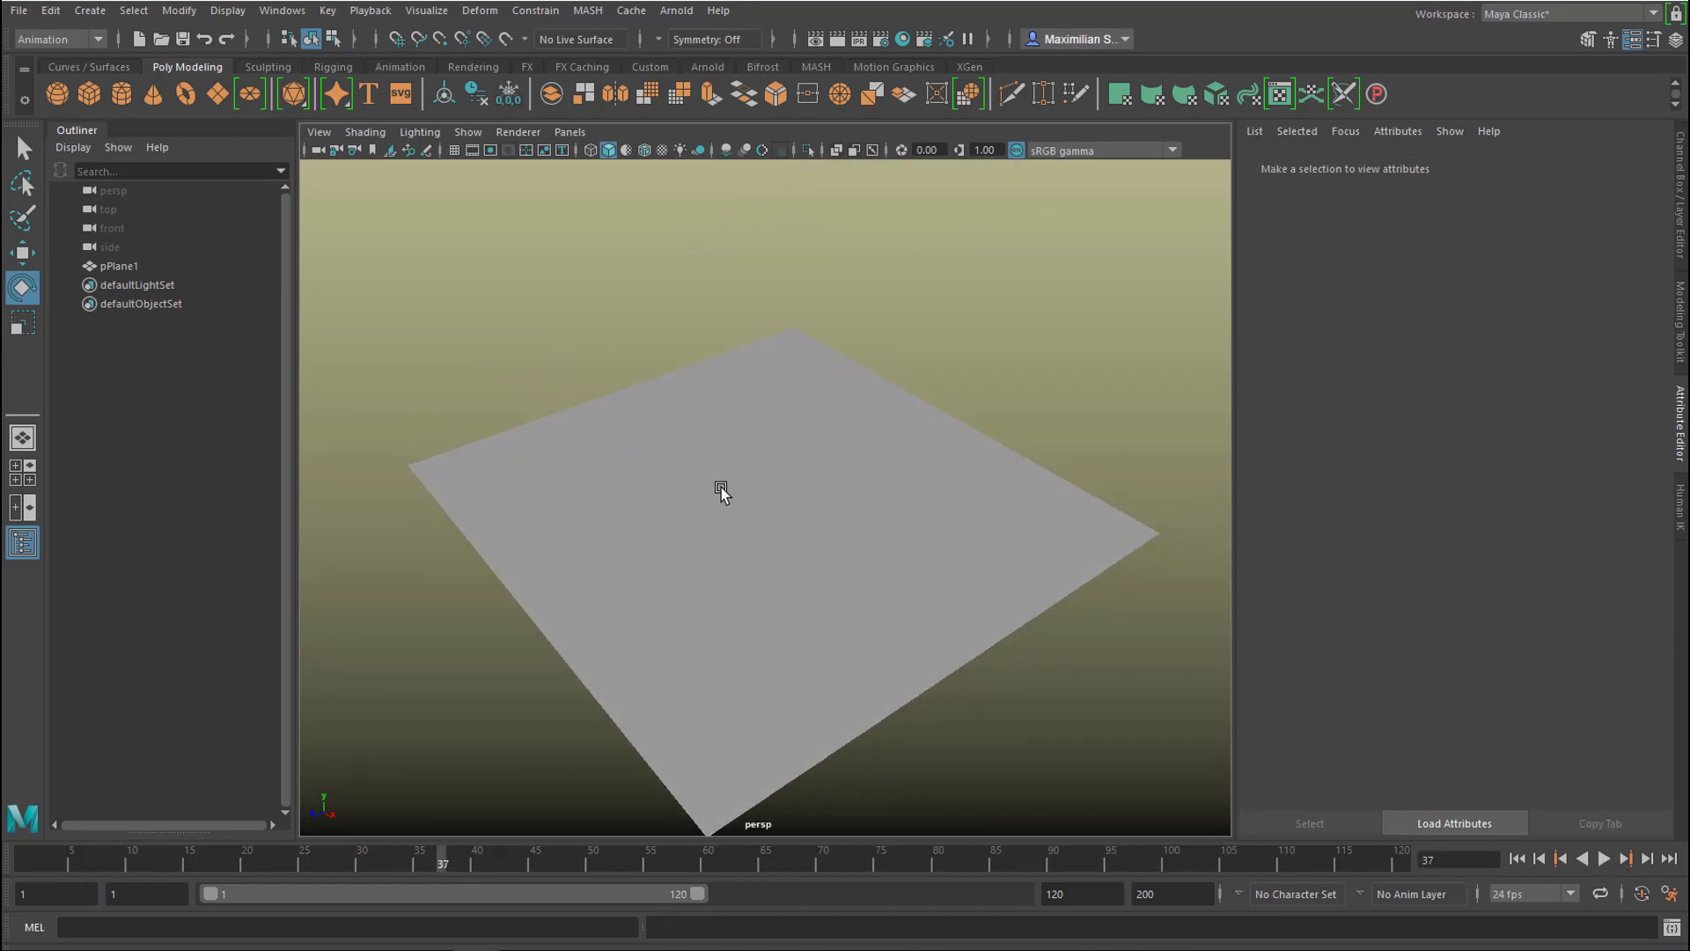
- Select the plane, add a MASH Jiggle Deformer to it, and open the MASH jiggle node's attributes
click(800, 503)
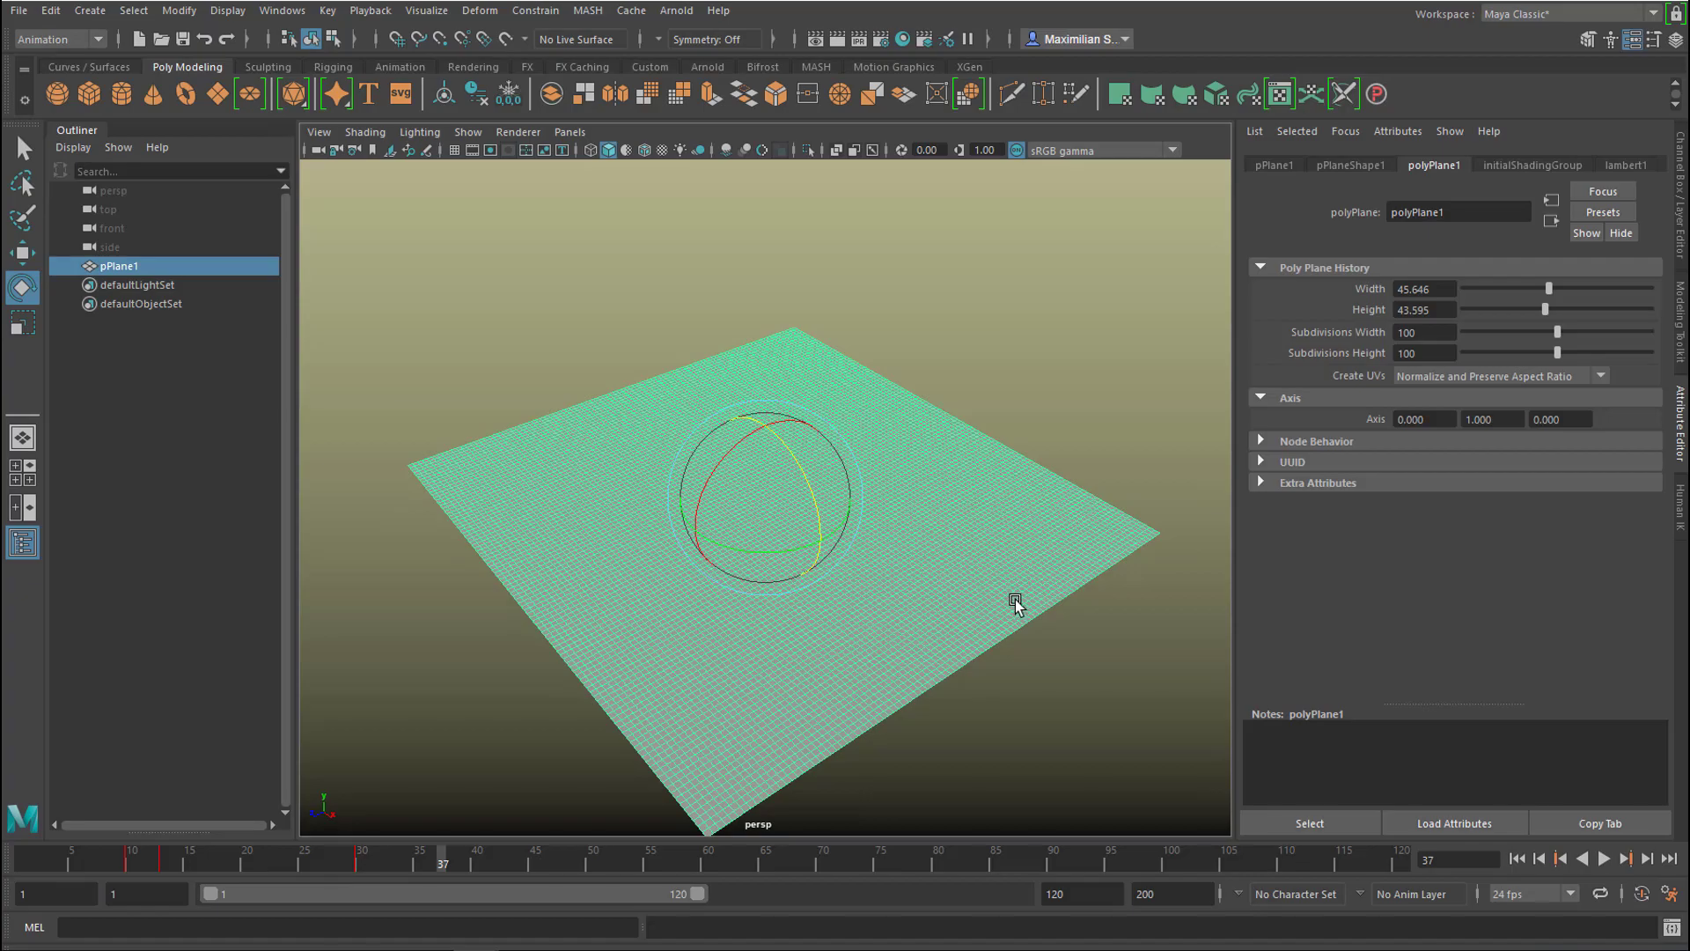
key(q)
click(582, 14)
click(582, 14)
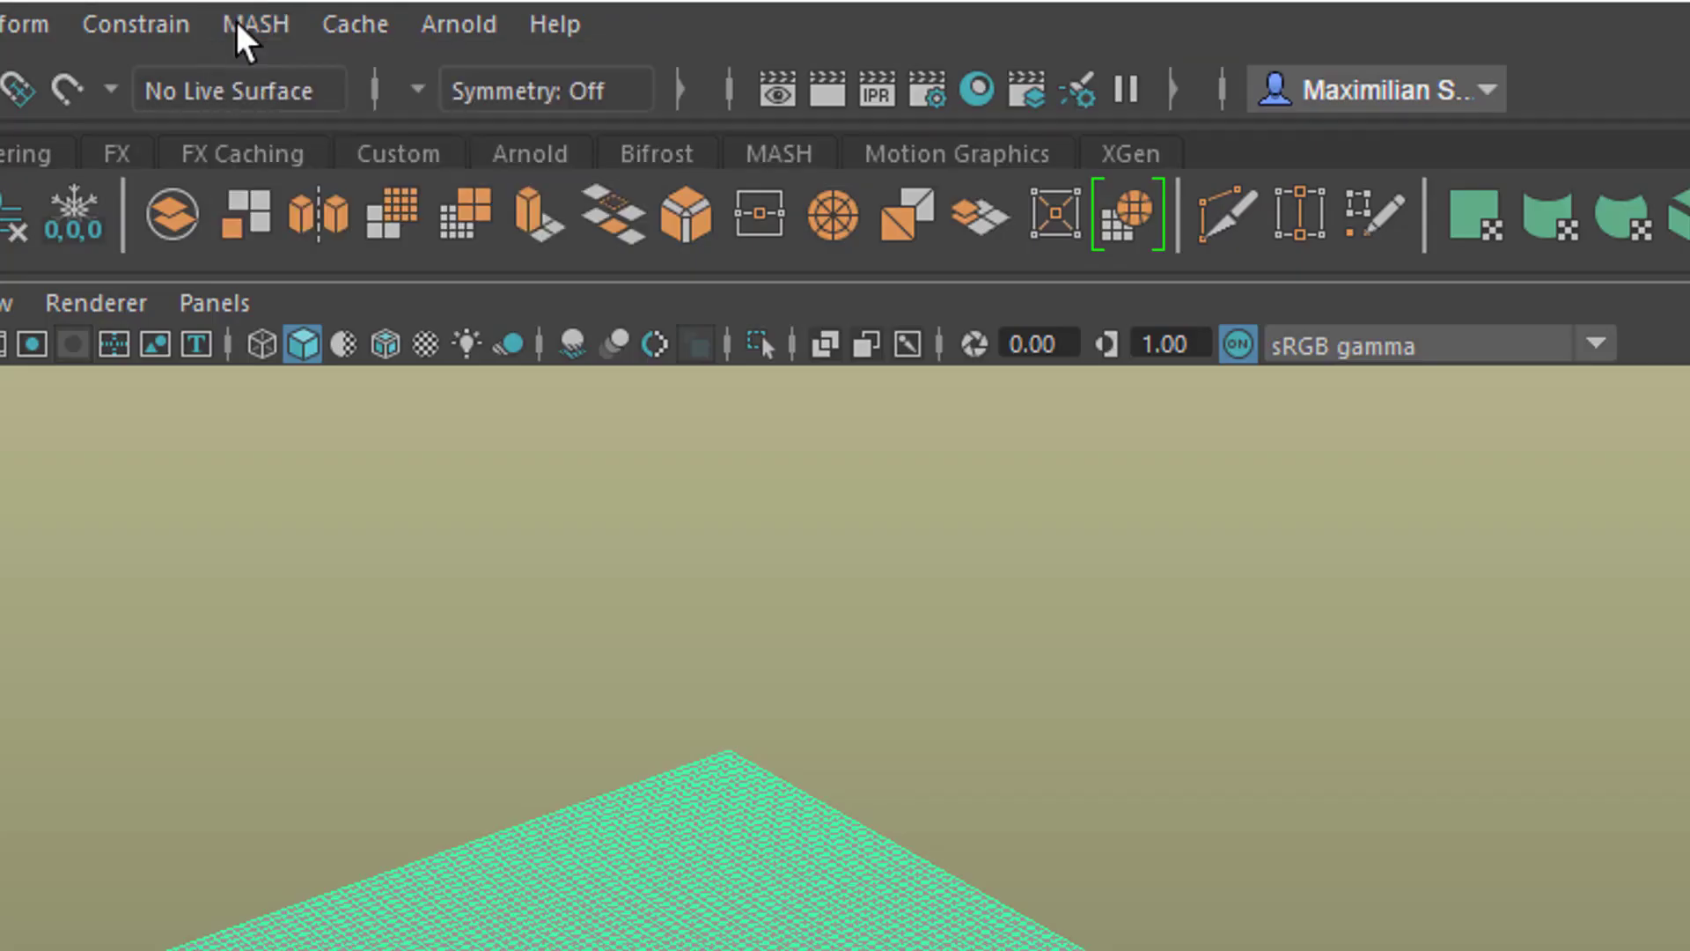
click(247, 26)
mouse_move(351, 181)
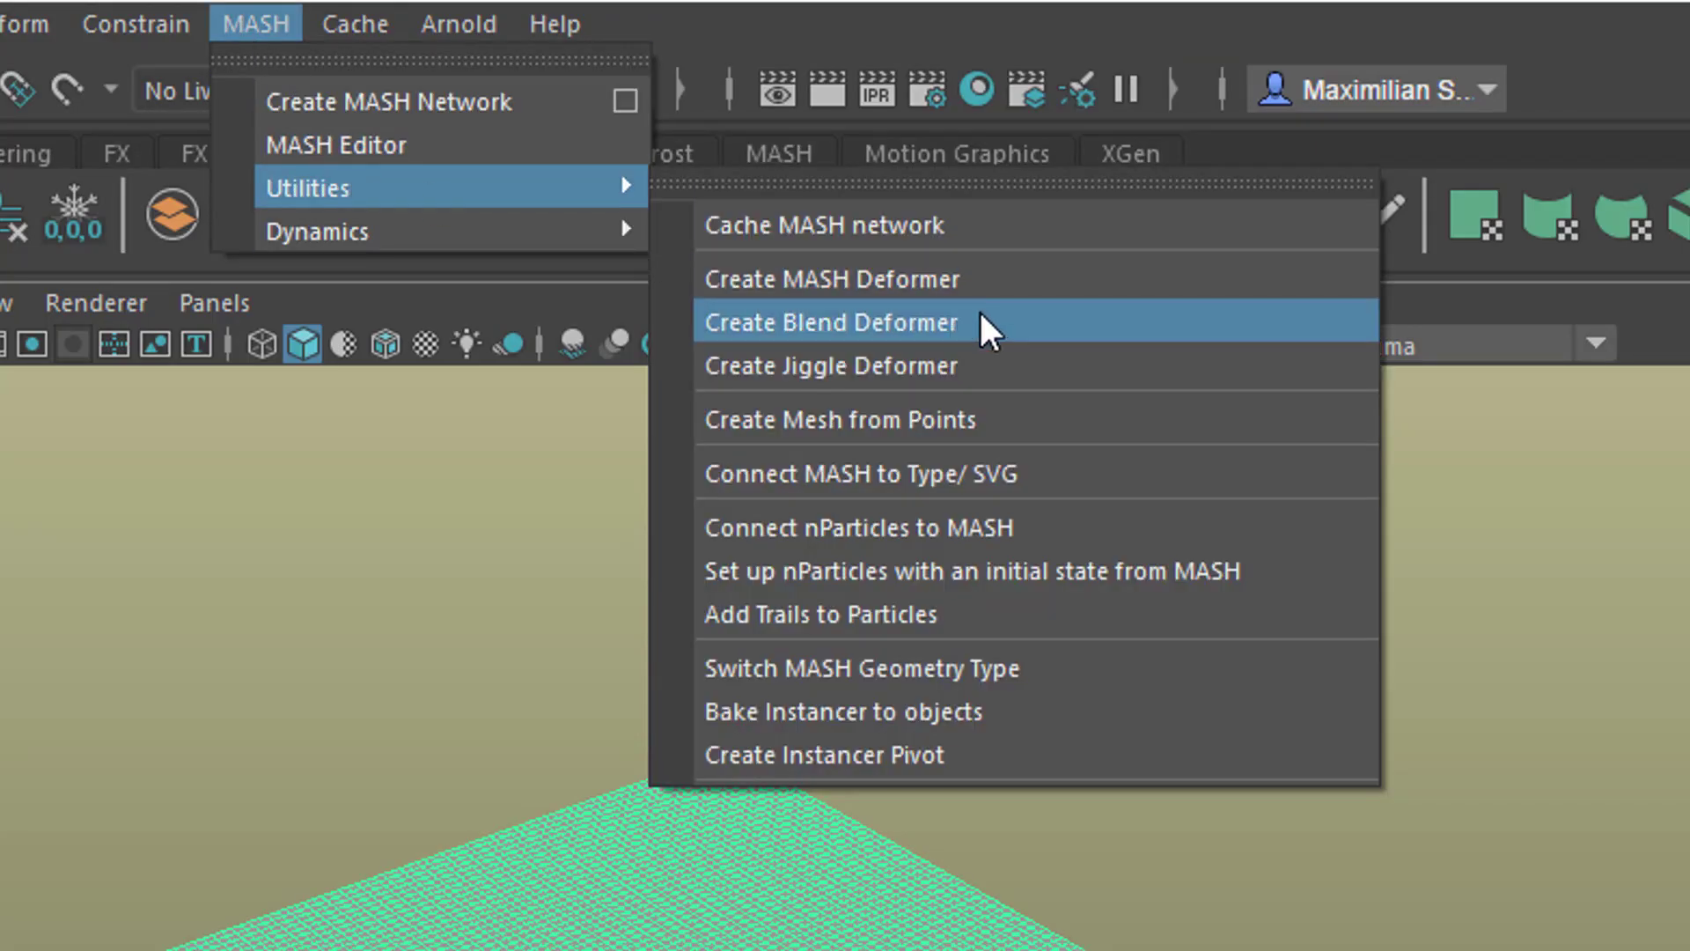
click(988, 372)
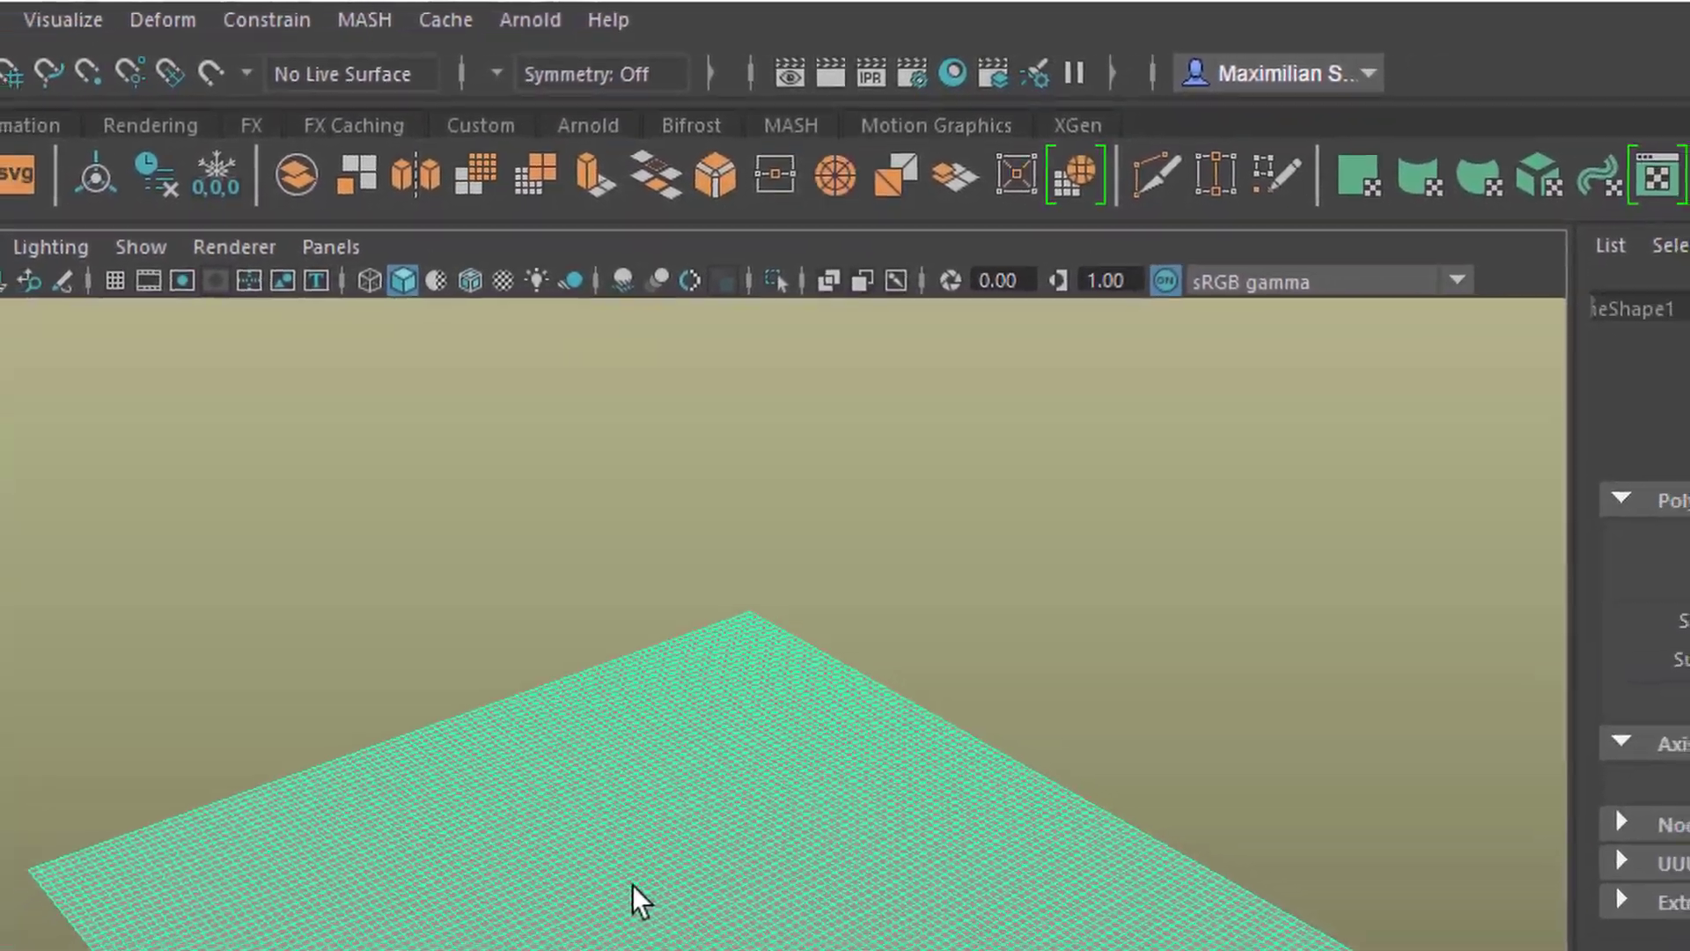
click(809, 104)
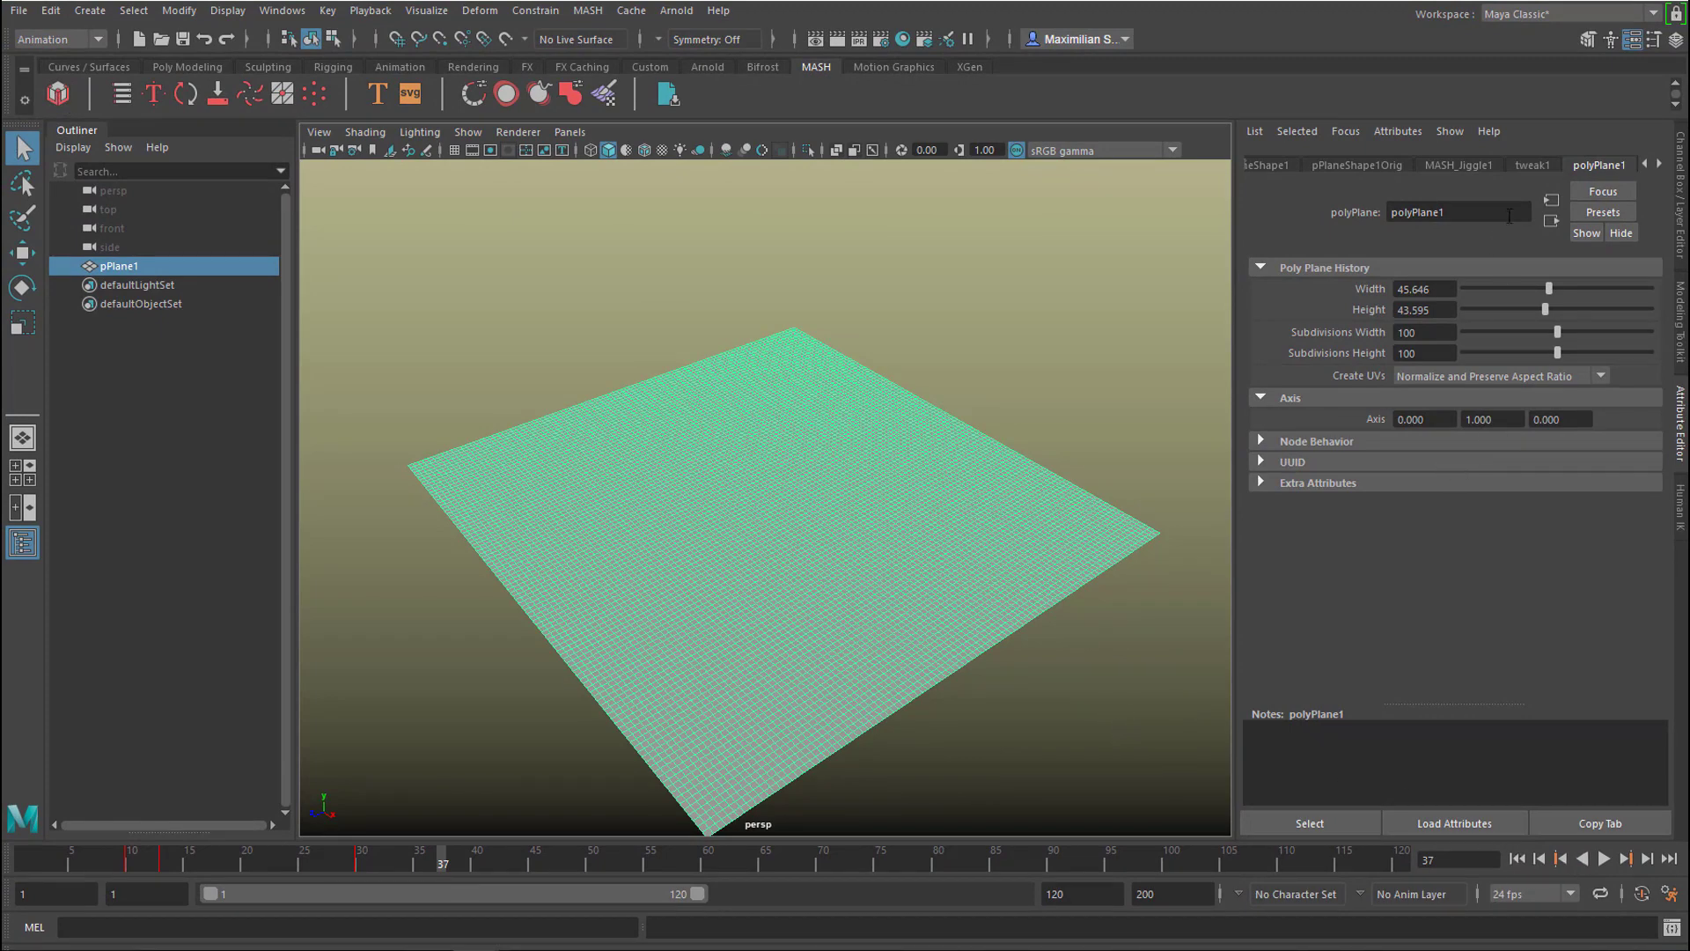
click(1470, 163)
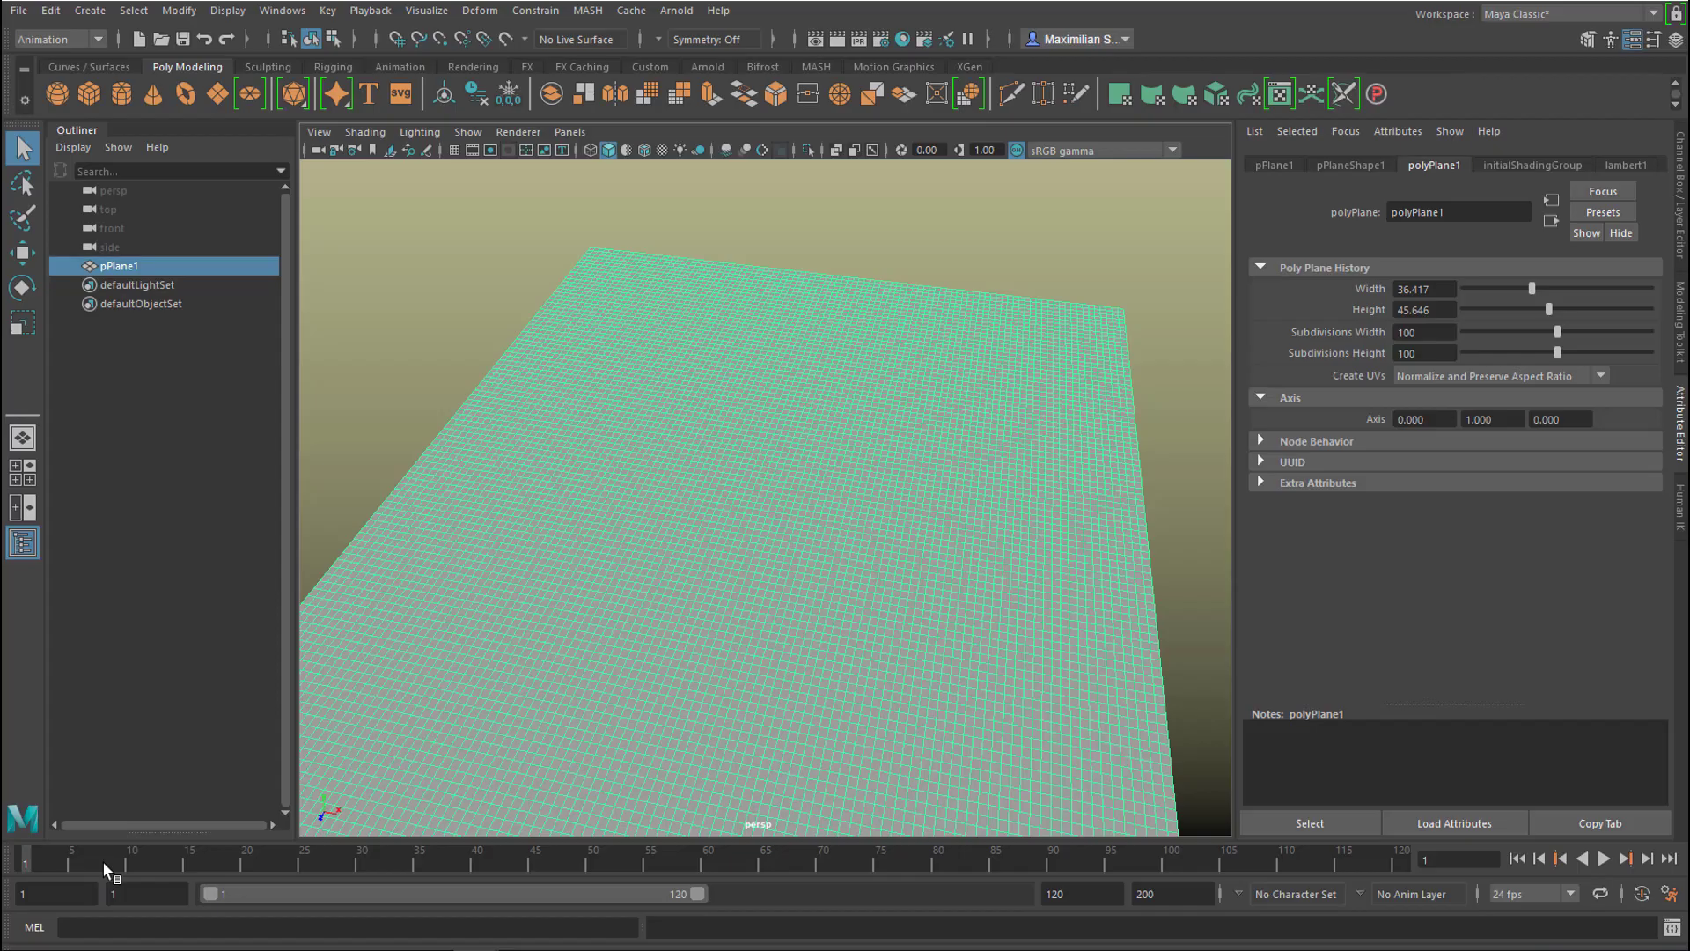
- Keyframe the plane's starting pose at frames 10 and 30
click(120, 869)
mouse_move(267, 868)
mouse_down()
mouse_move(361, 877)
mouse_move(303, 867)
mouse_up()
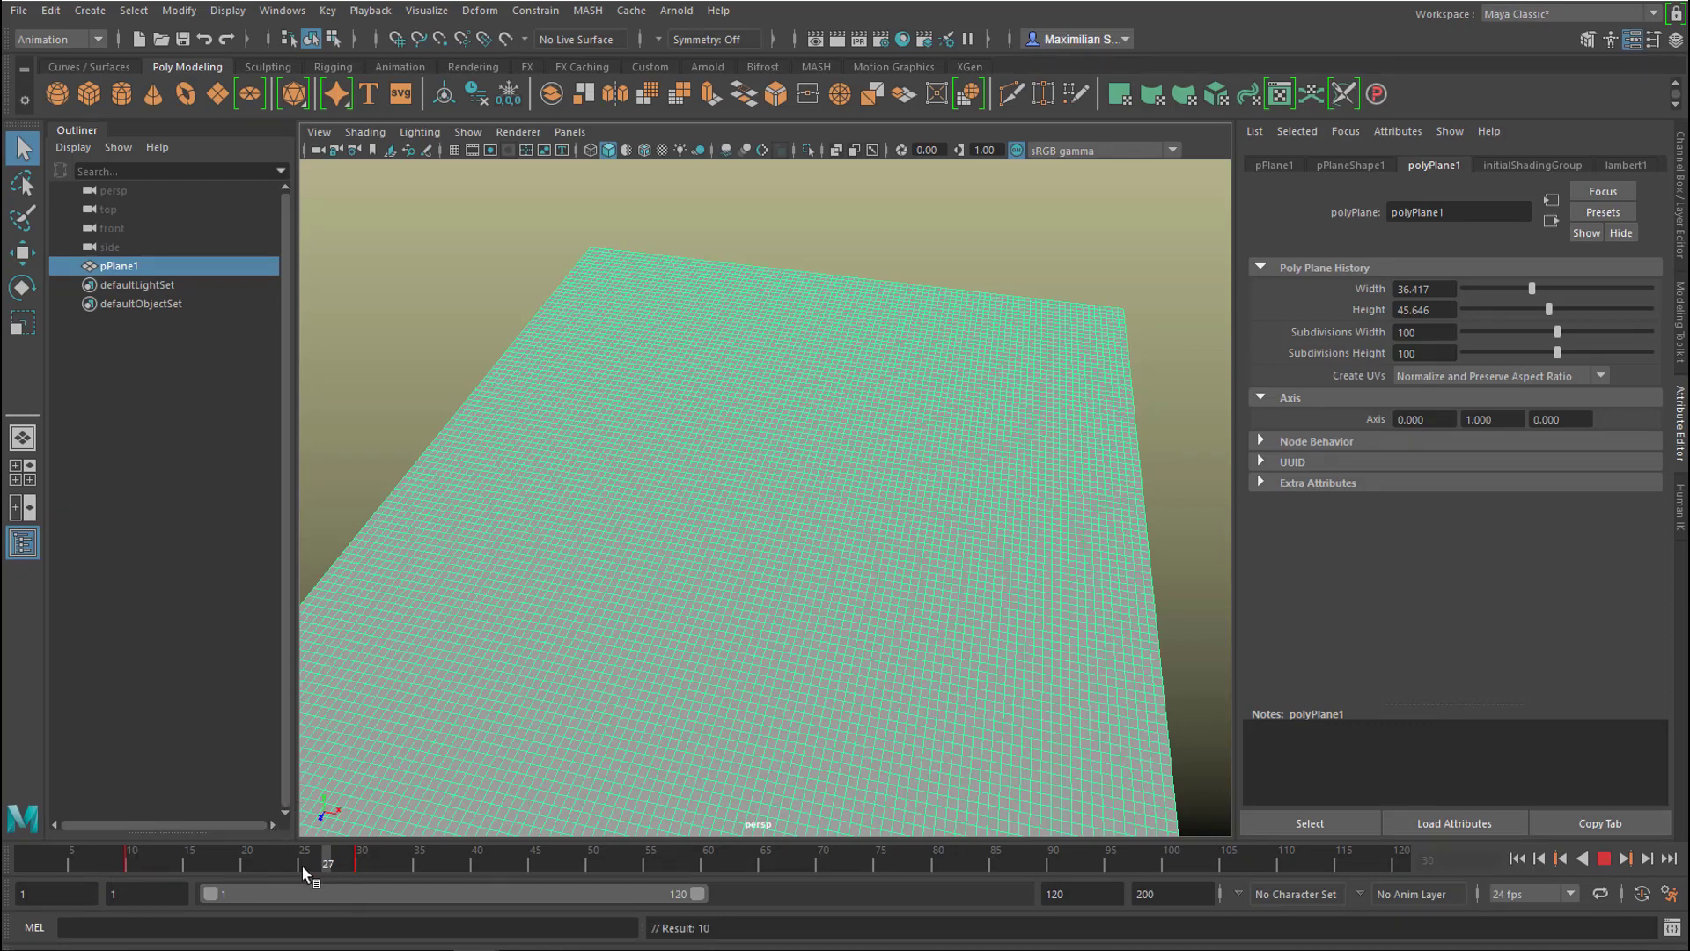
- At frame 13, raise the plane above its starting position and rotate it into a tilted pose
drag(167, 871, 168, 872)
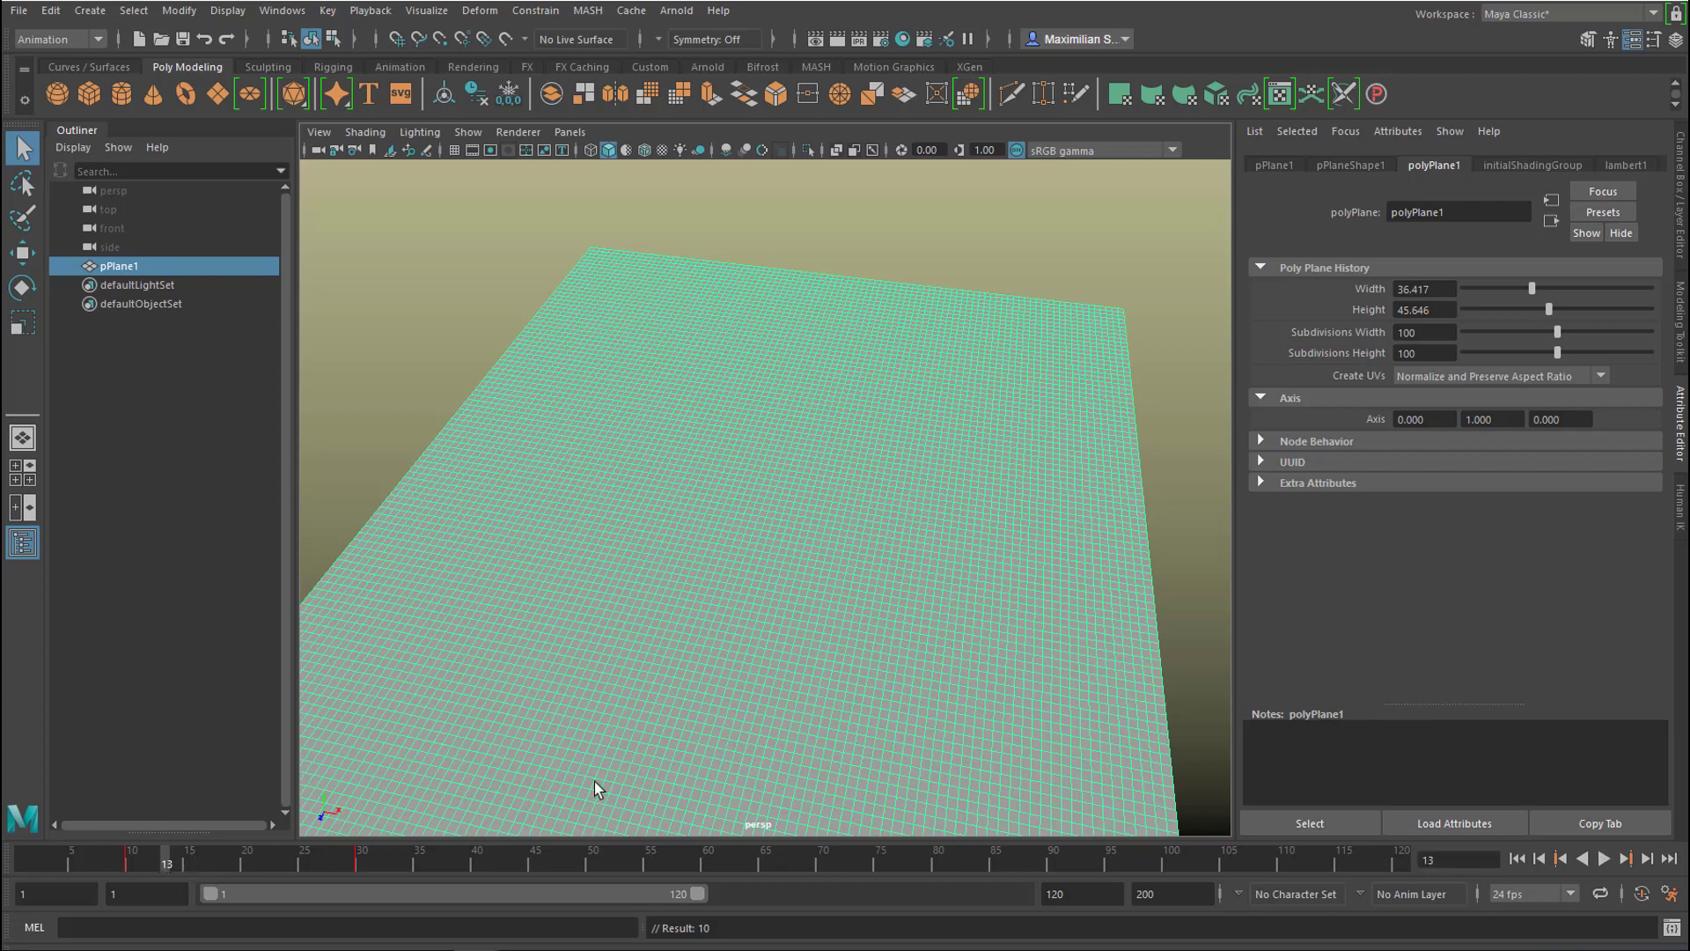
alt+right_drag(1111, 655, 884, 655)
key(w)
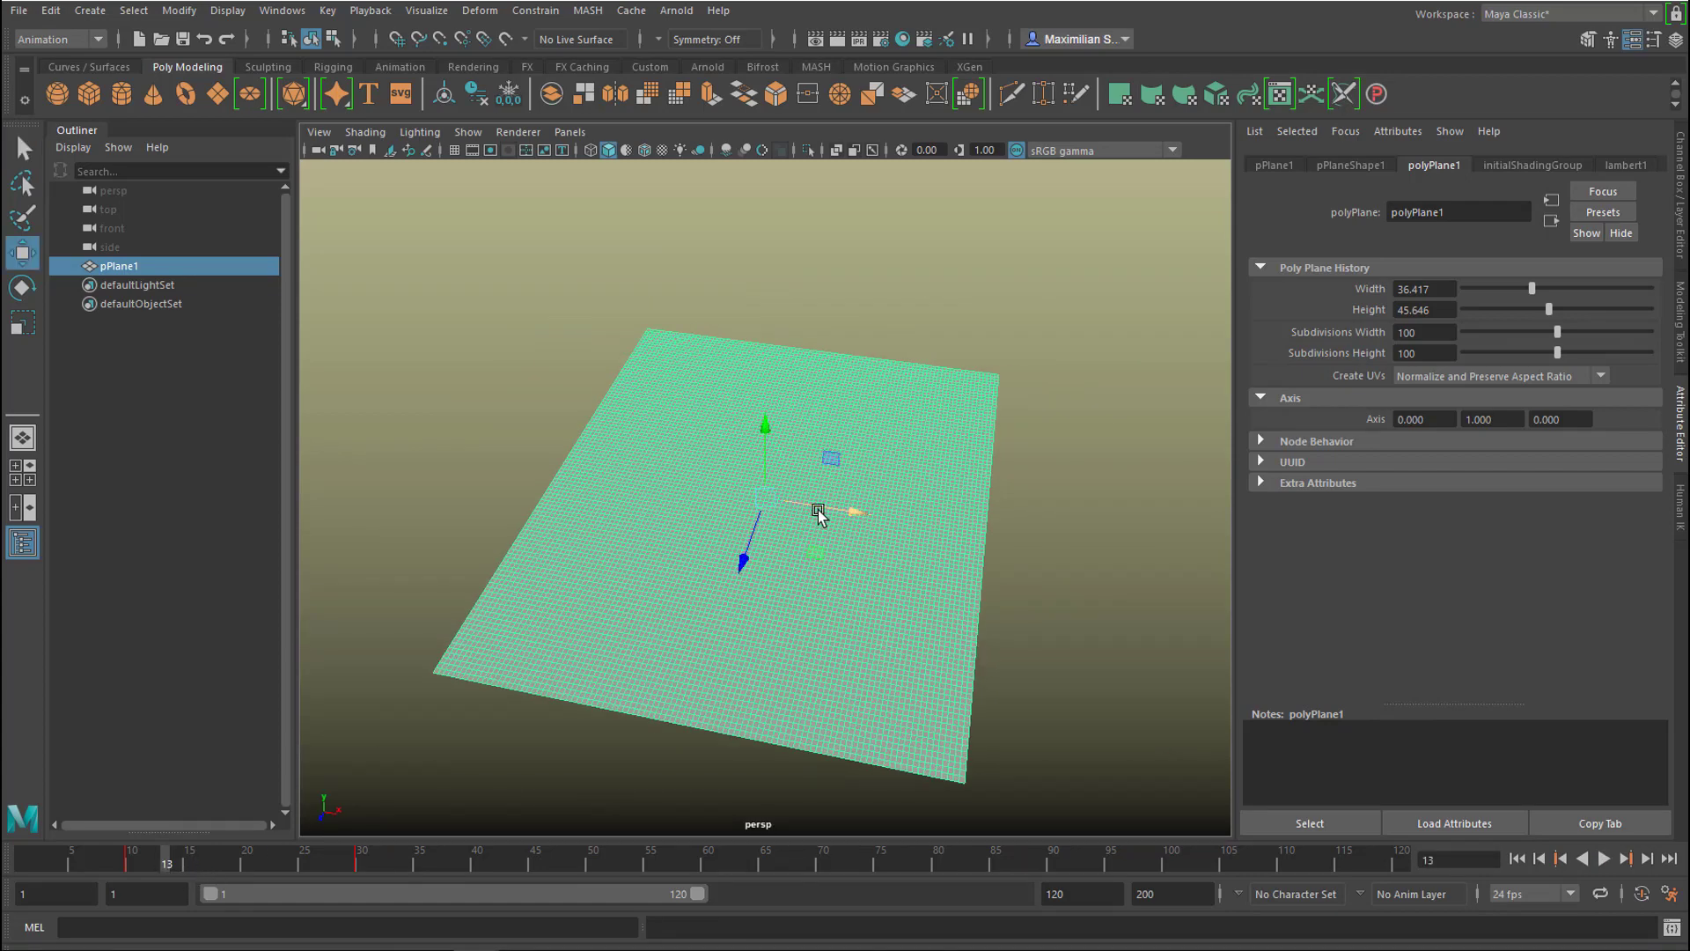
drag(768, 432, 803, 214)
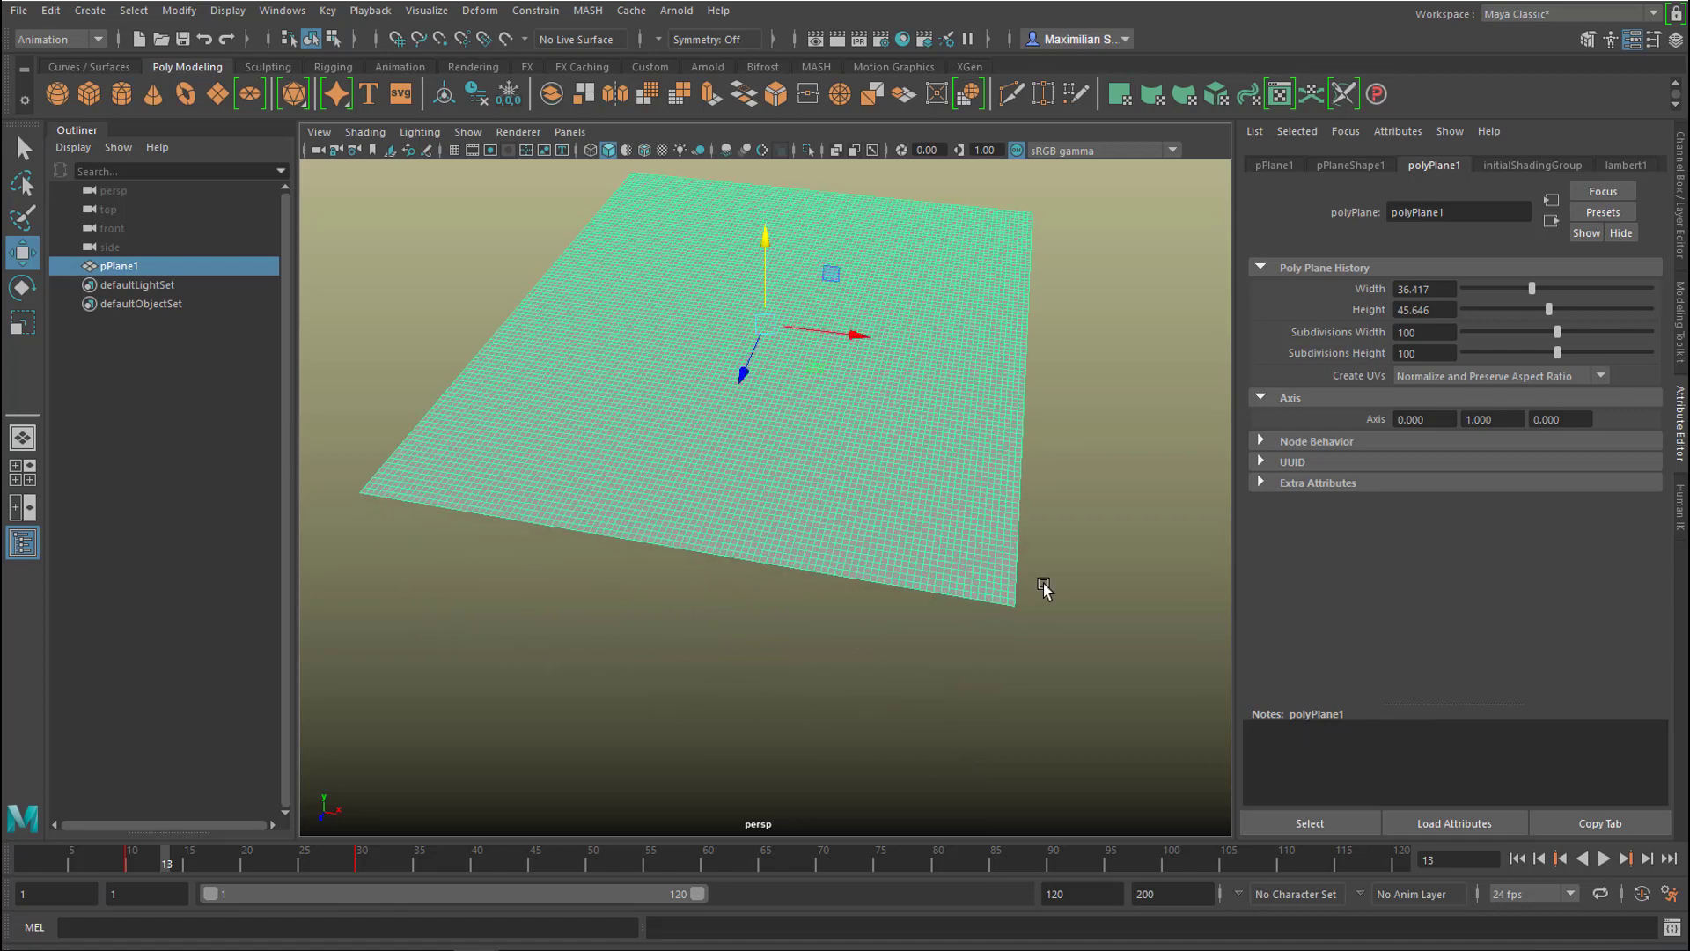
key(e)
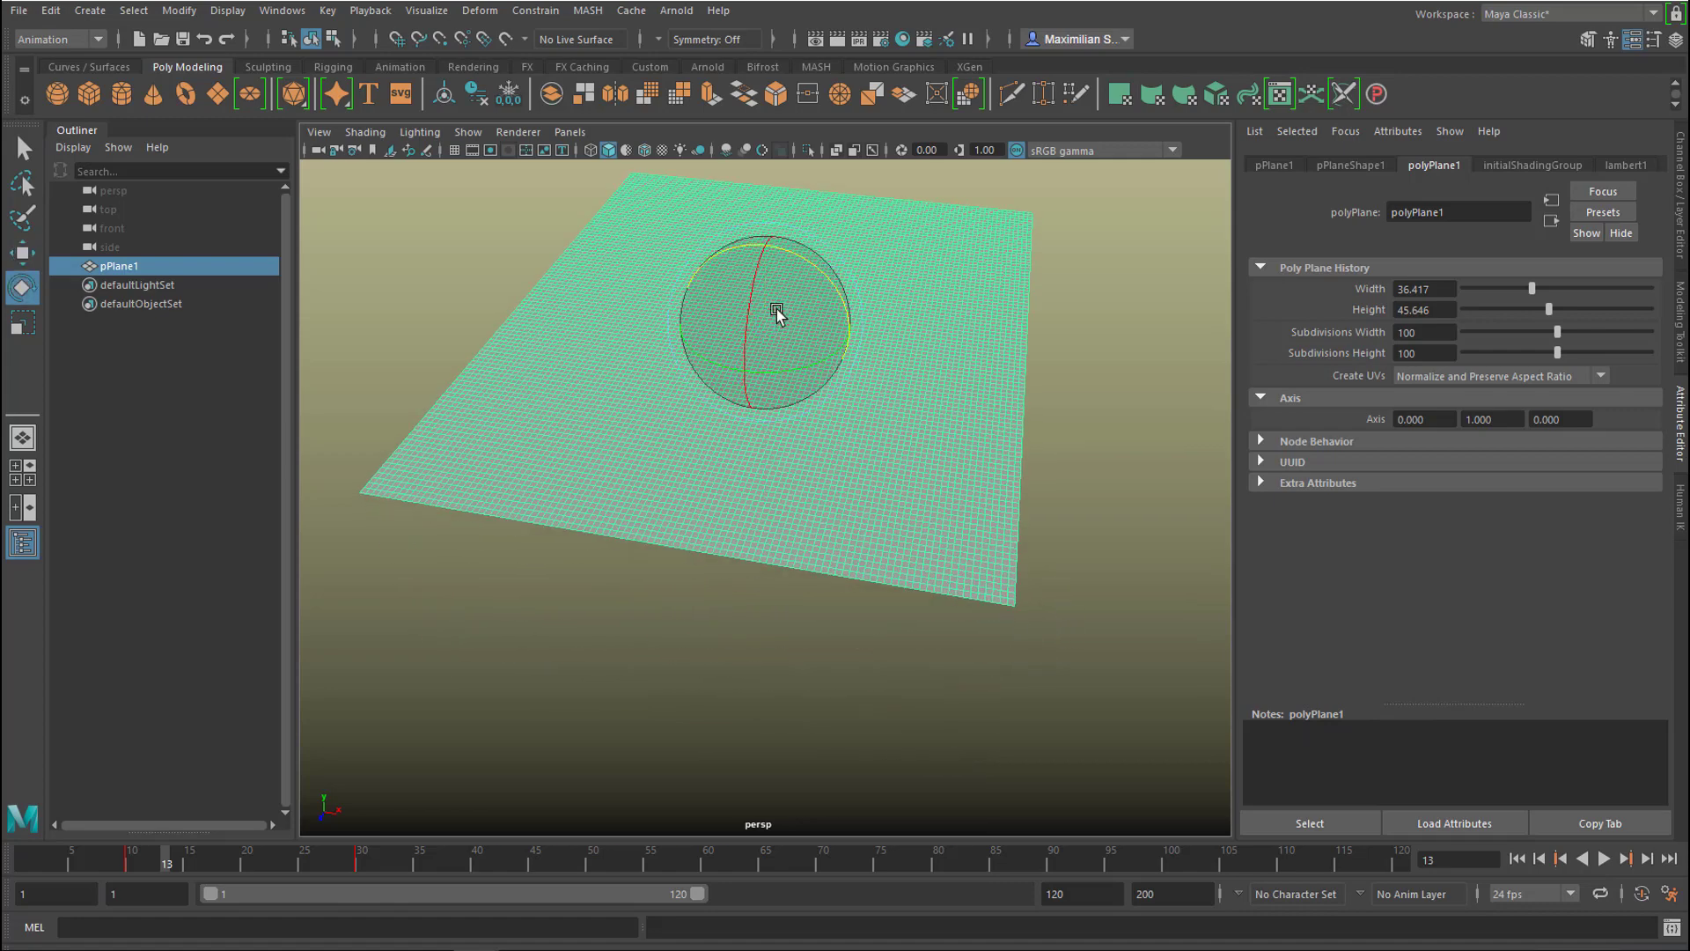
drag(757, 269, 849, 339)
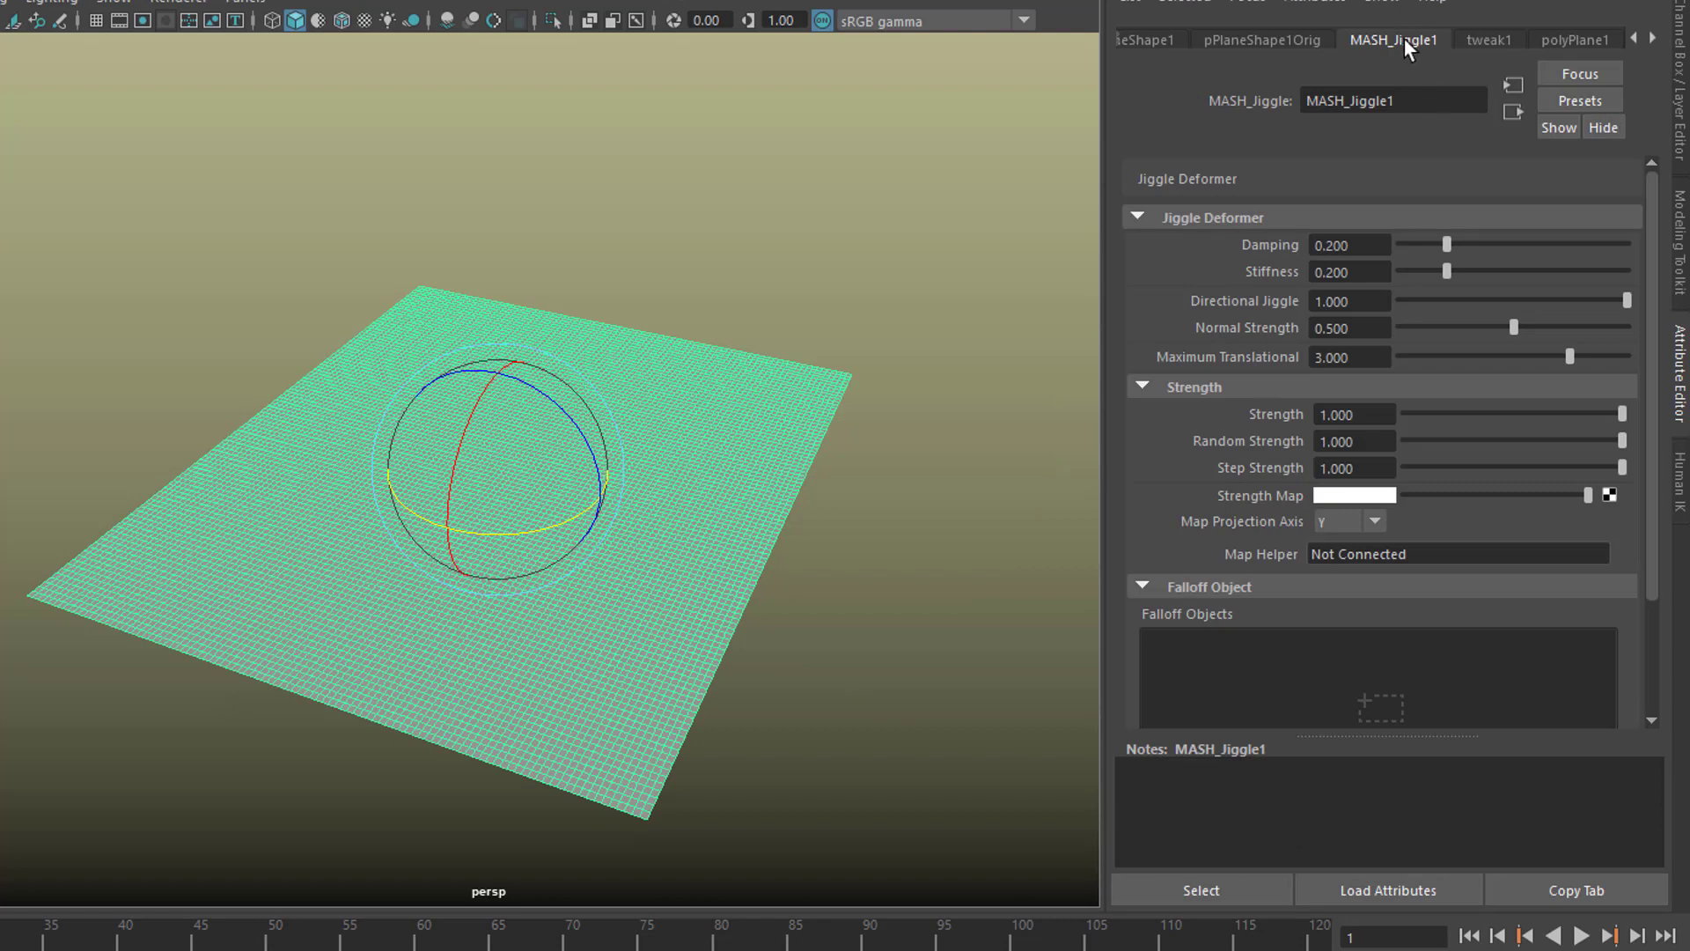
- Select the MASH_Jiggle1 node on its own and play the animation to preview the default jiggle
click(1238, 889)
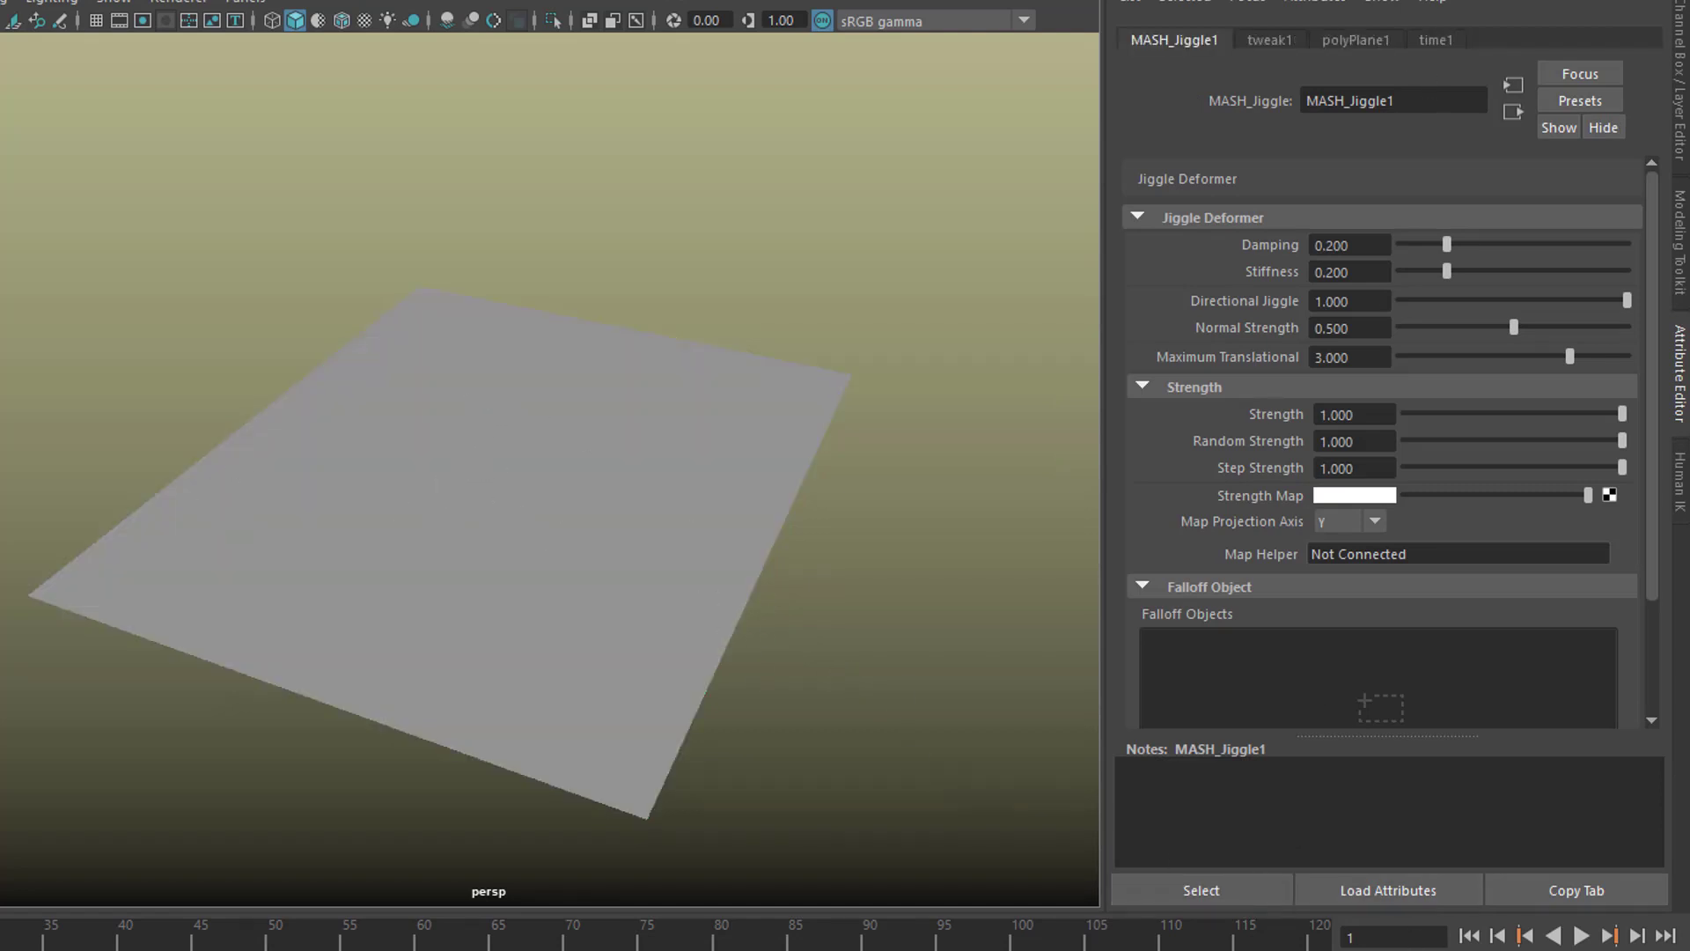
click(1578, 938)
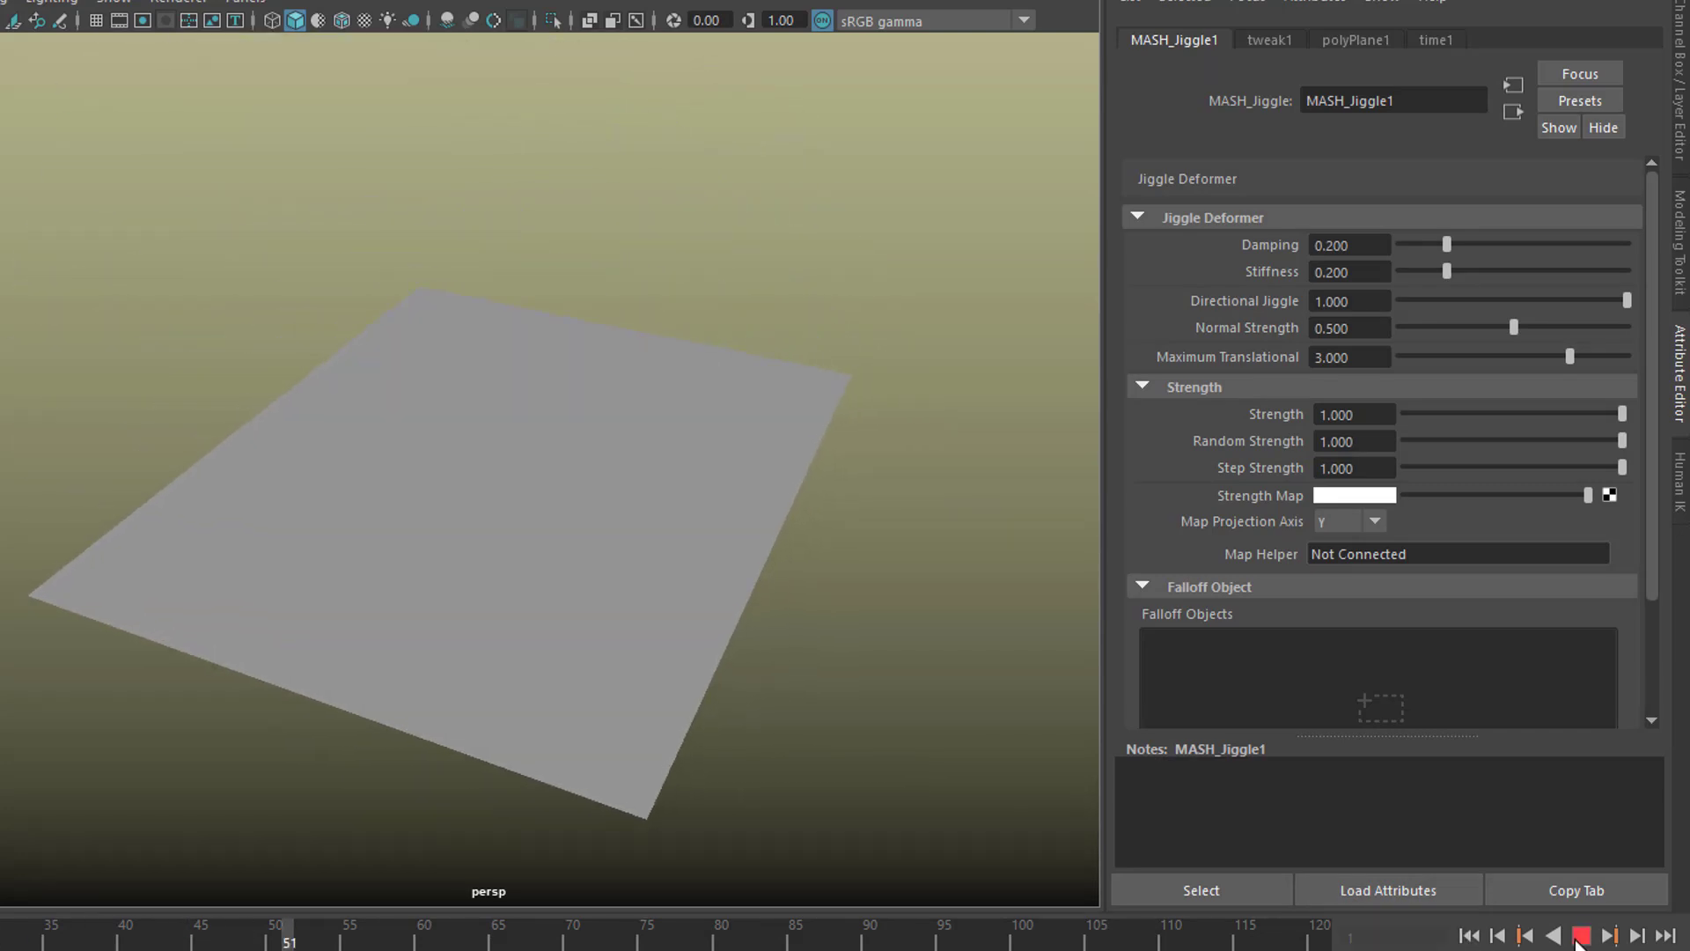
click(1579, 937)
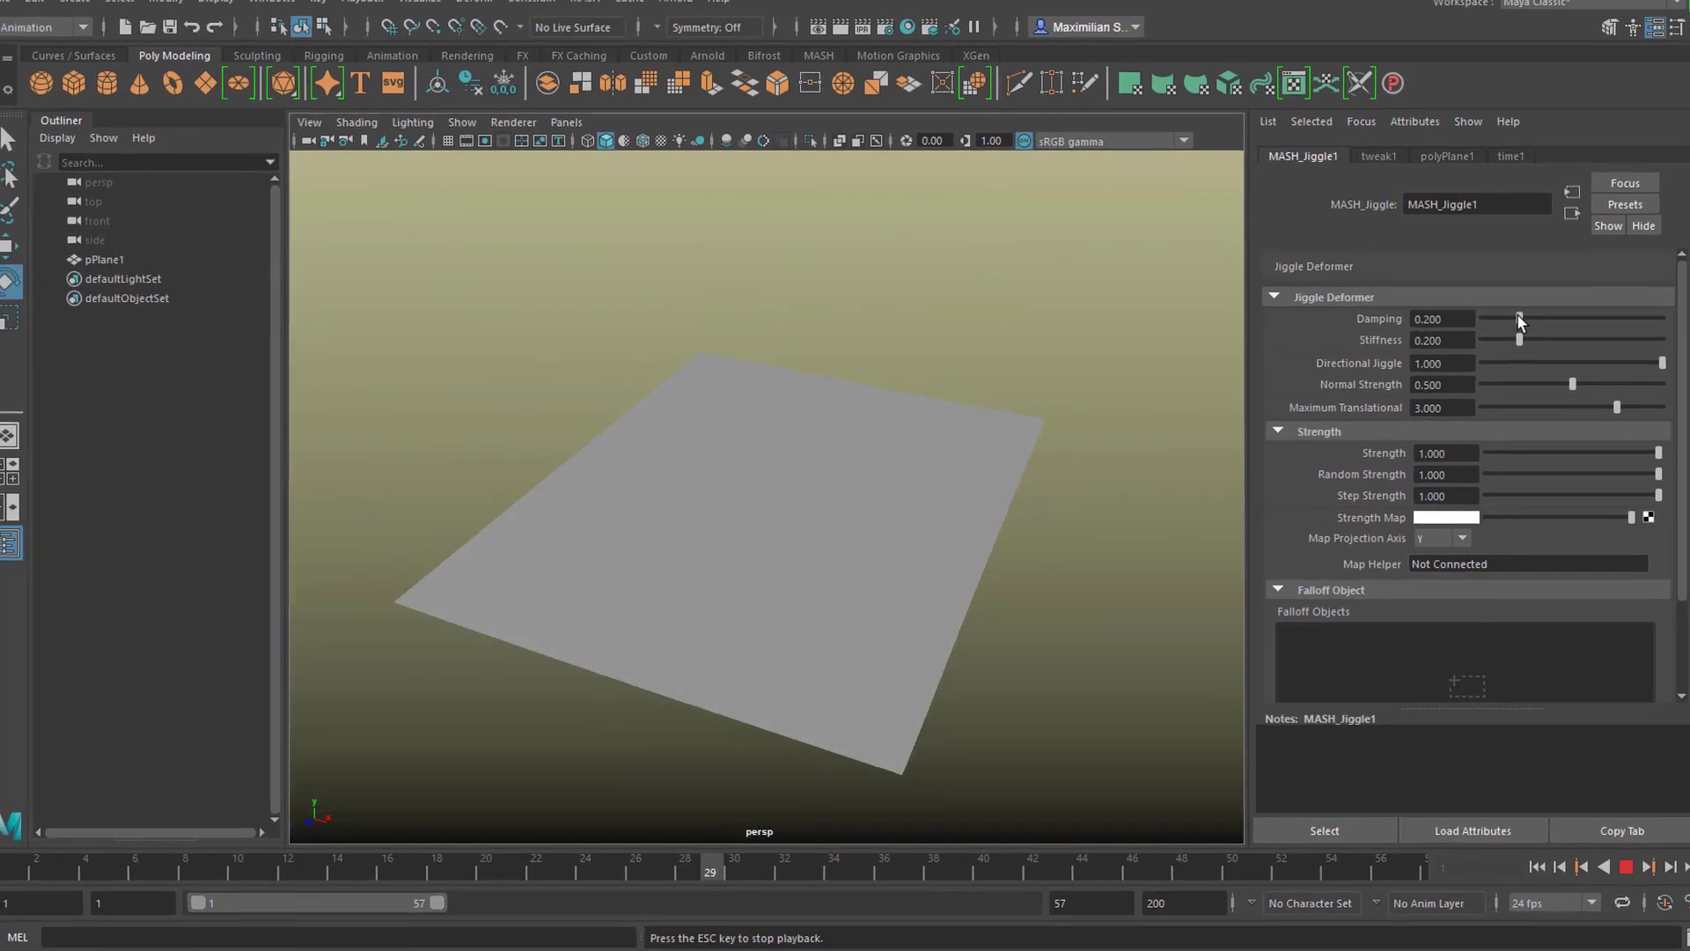
- Try low and high values during playback, and settle the MASH jiggle's Damping at 0.481 and Stiffness at 0.164
drag(1520, 321, 1485, 335)
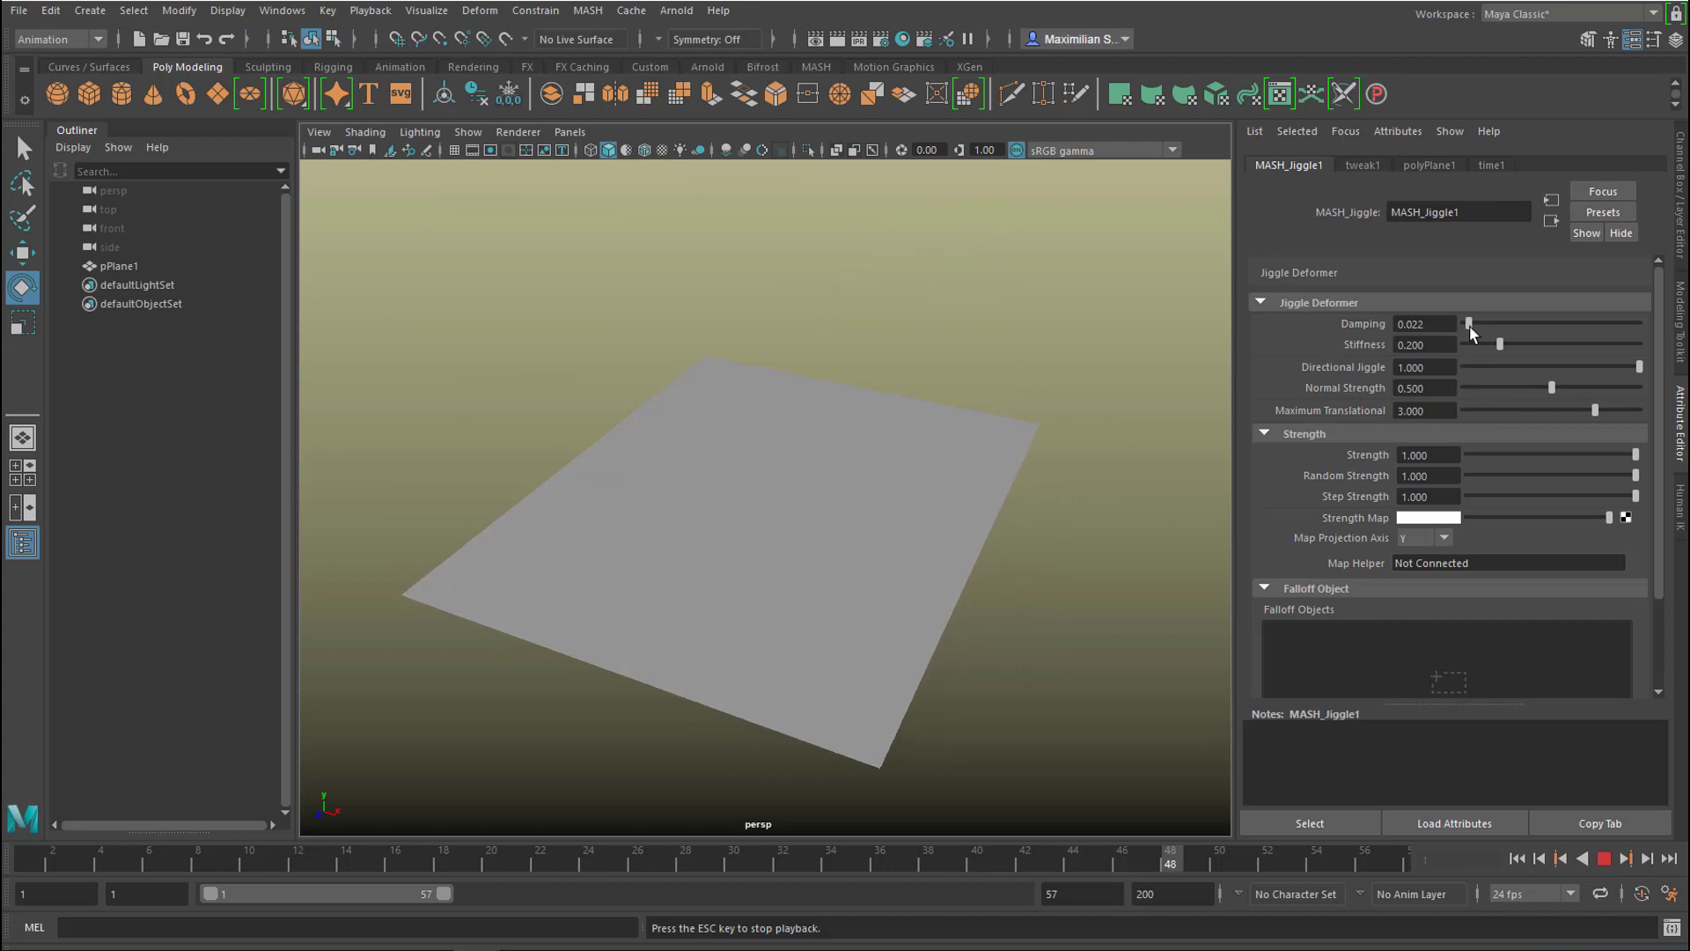
drag(1470, 324, 1603, 343)
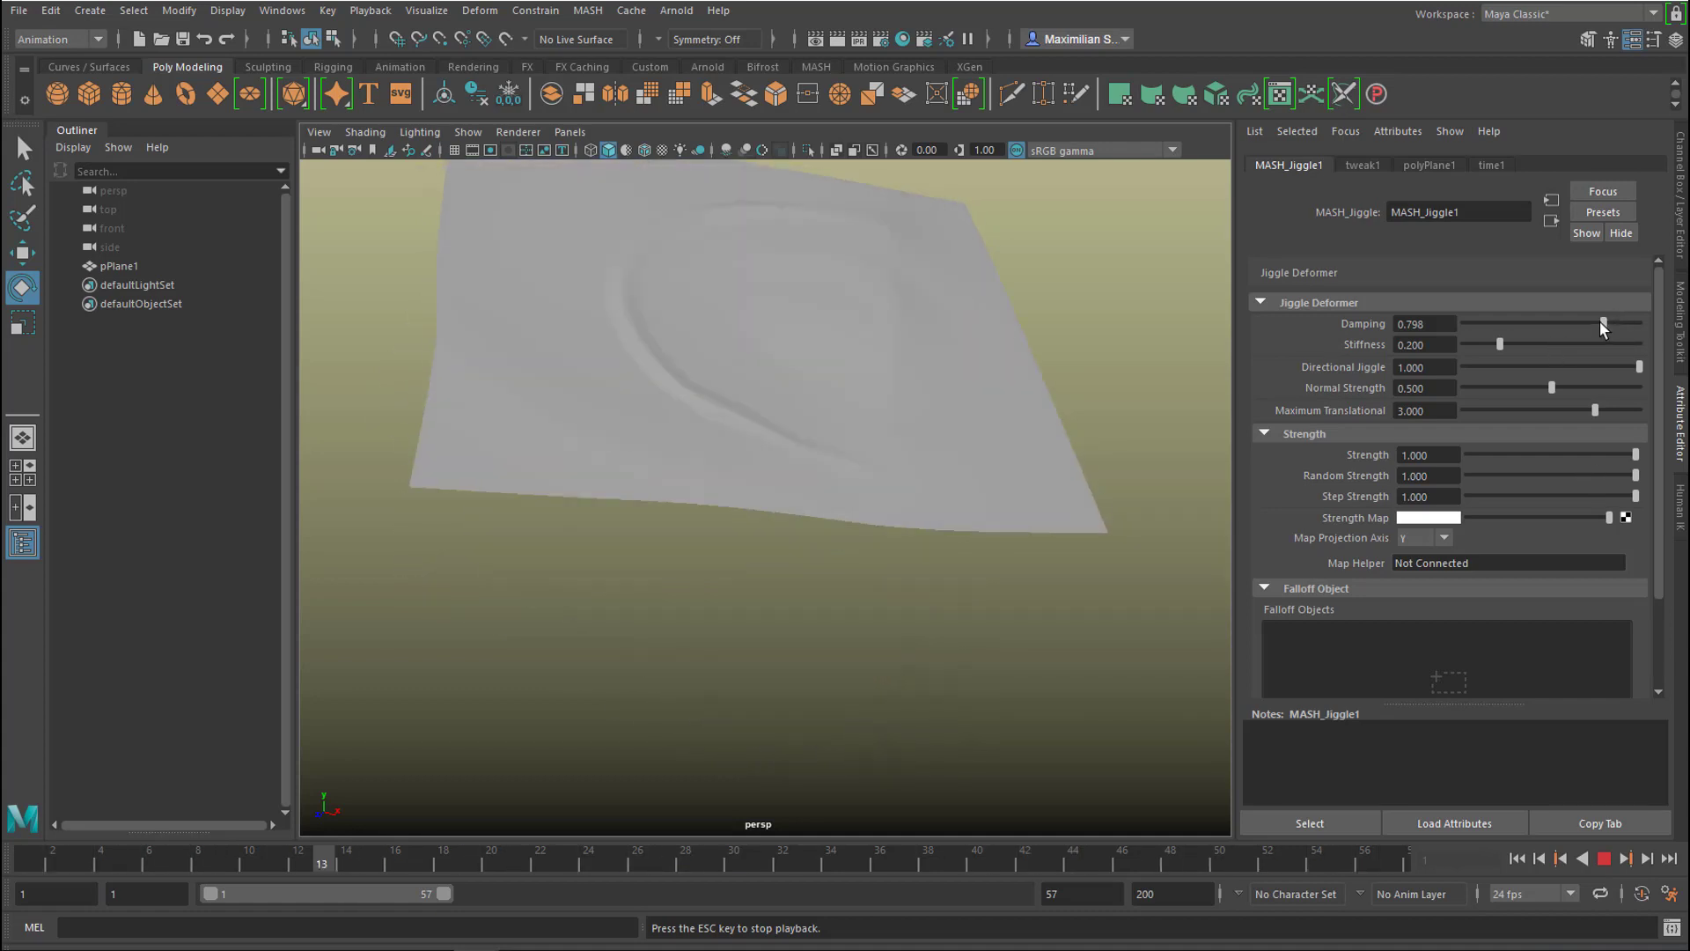
drag(1602, 320, 1413, 377)
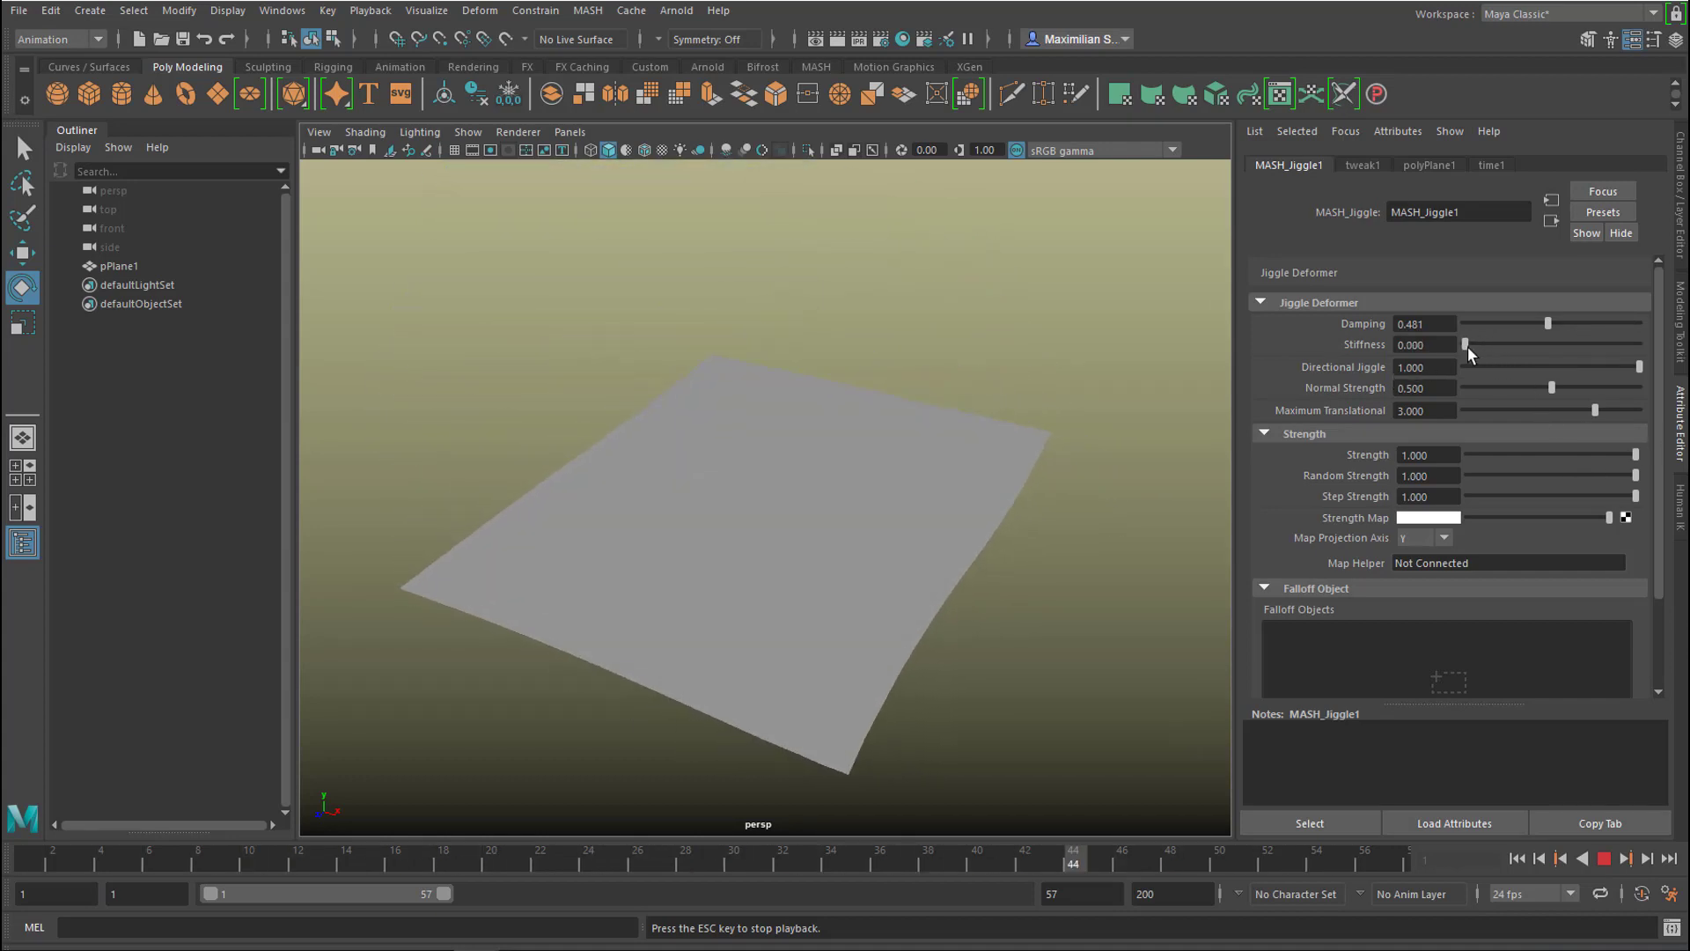
drag(1465, 345, 1648, 359)
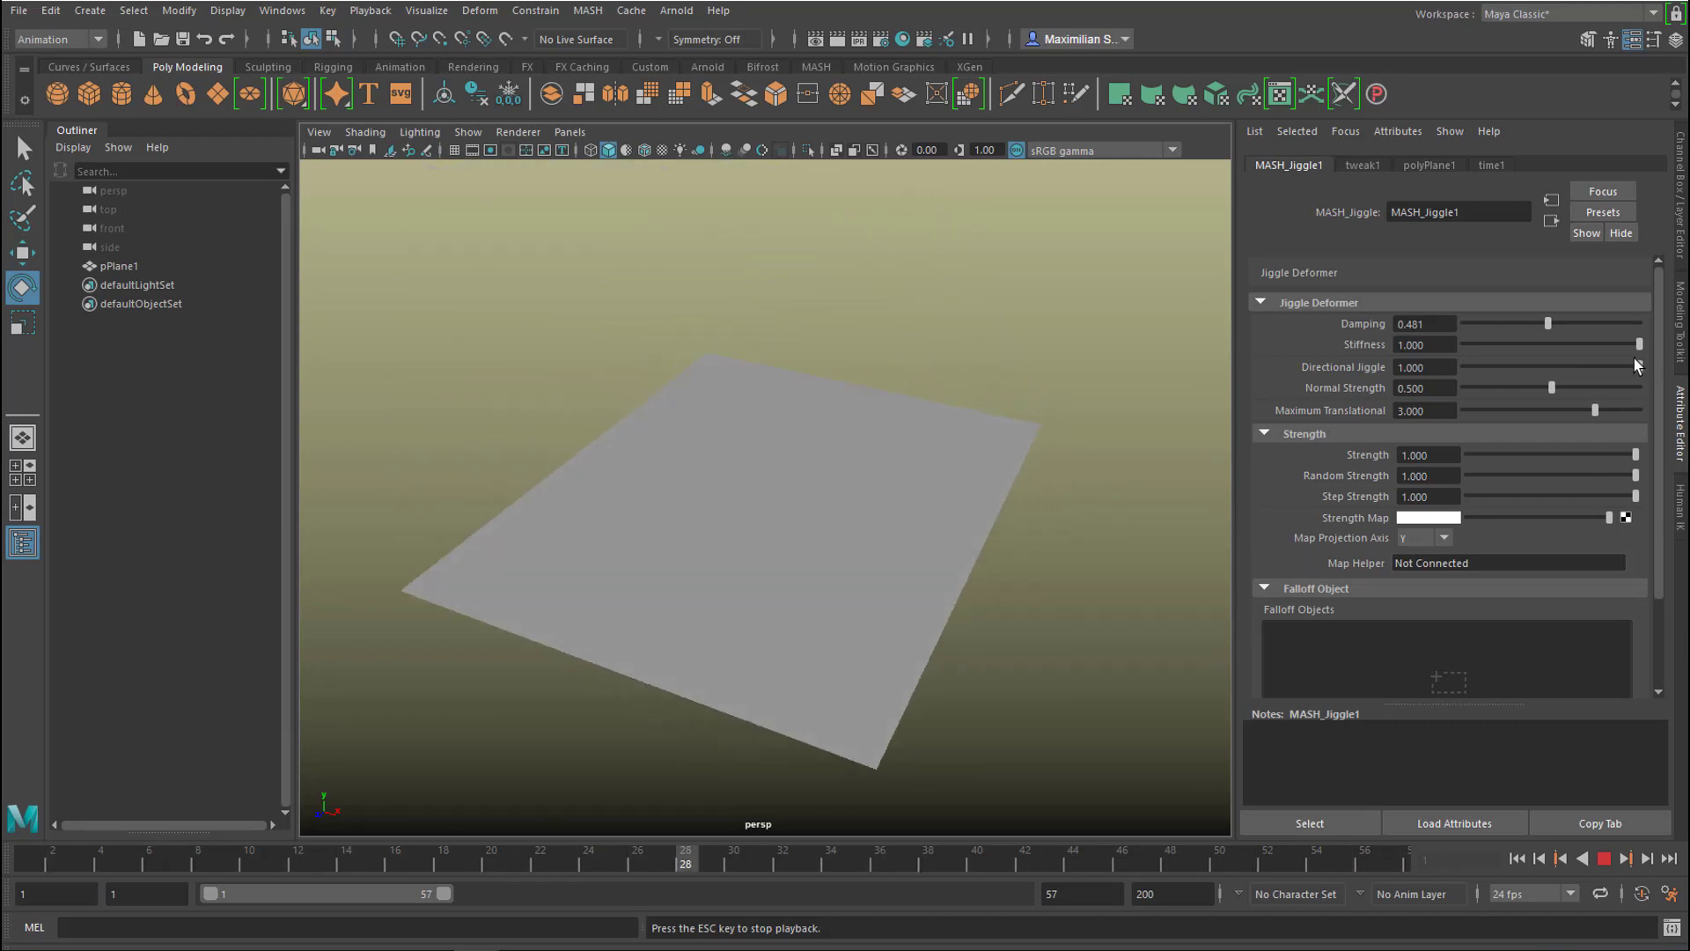
drag(1548, 356, 1494, 360)
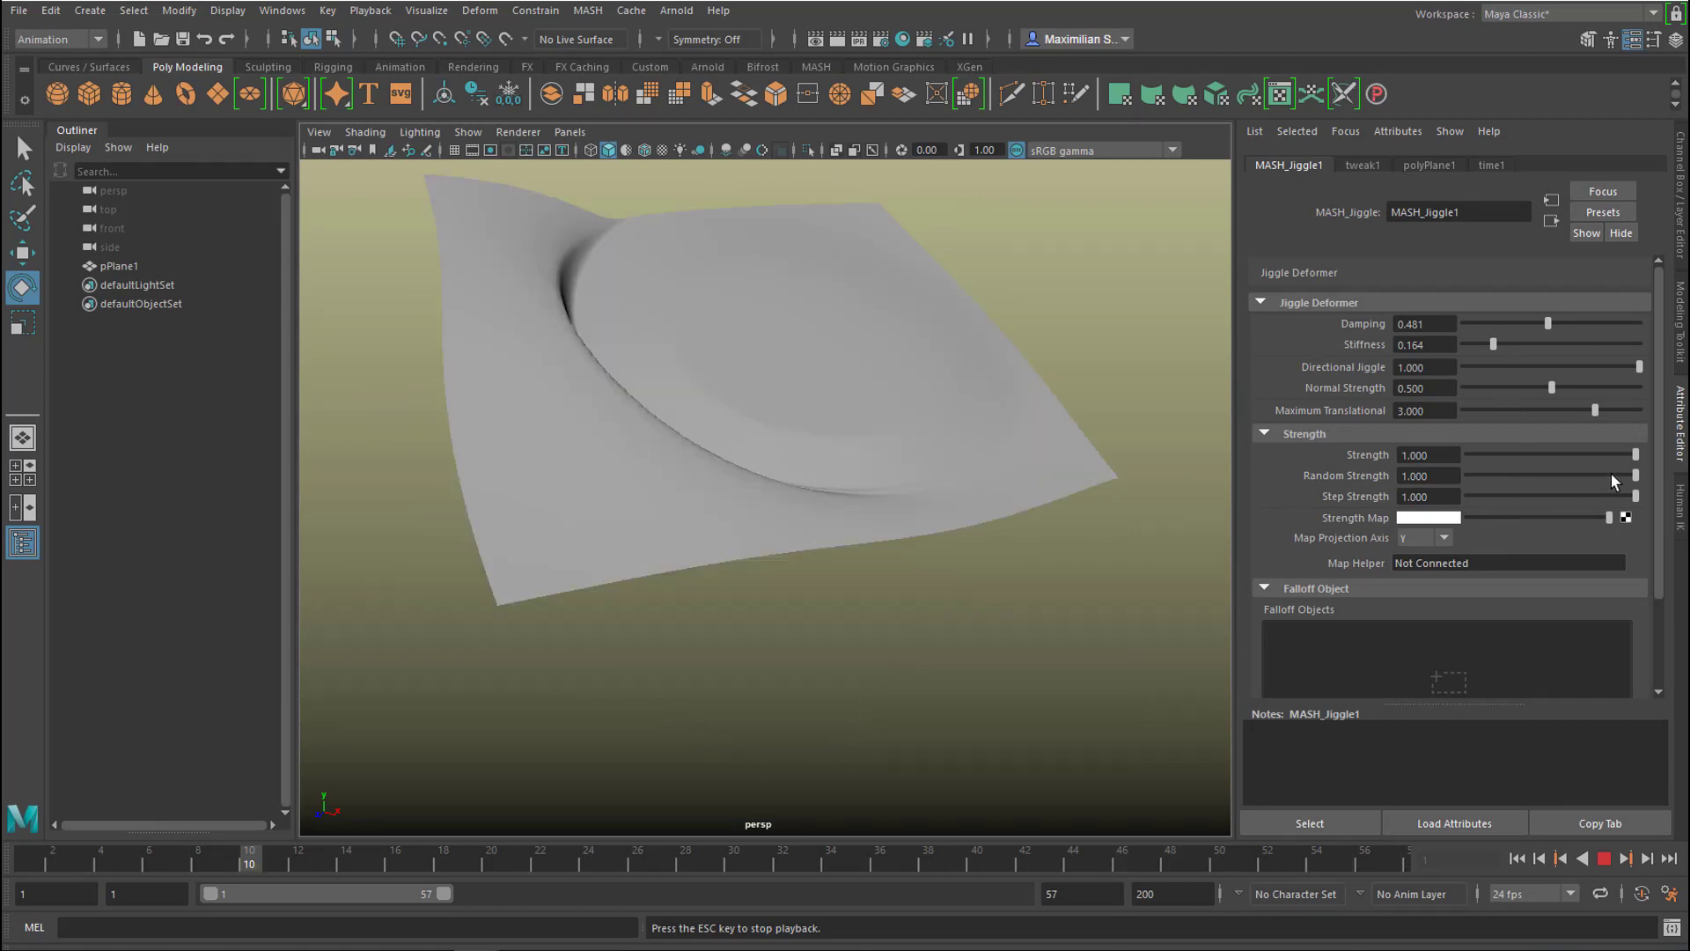
- Test the MASH jiggle's Strength at 0 and 1, and set it to 2
drag(1635, 456, 1467, 477)
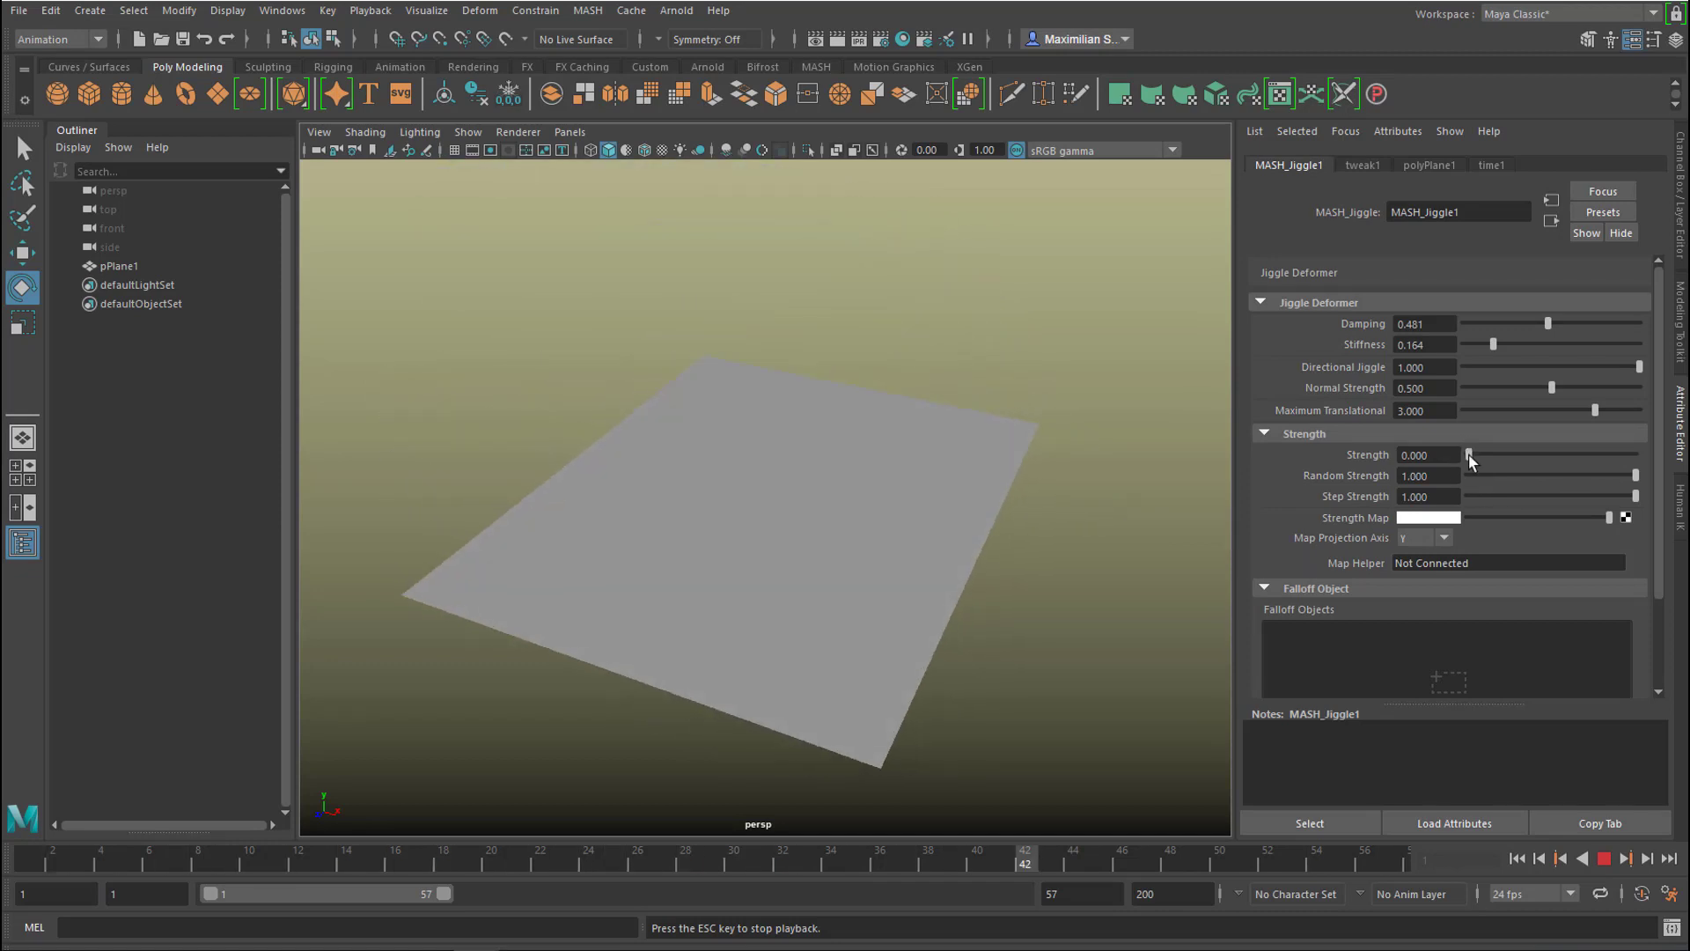
drag(1469, 452, 1636, 454)
click(1402, 456)
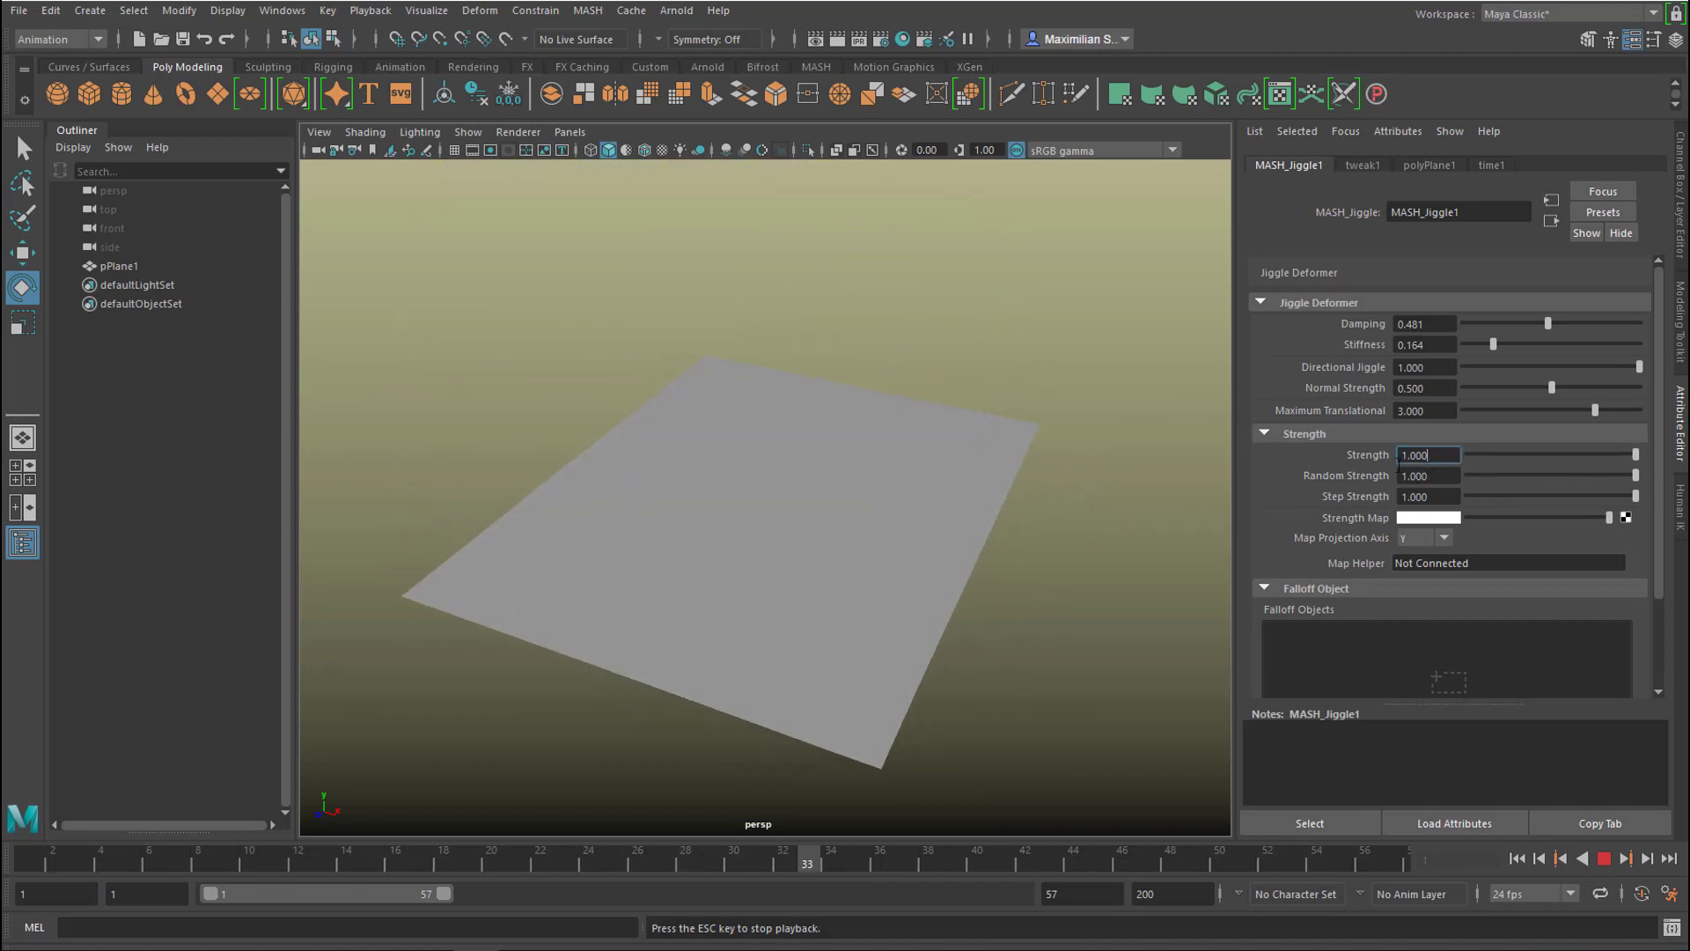
text(2)
key(Return)
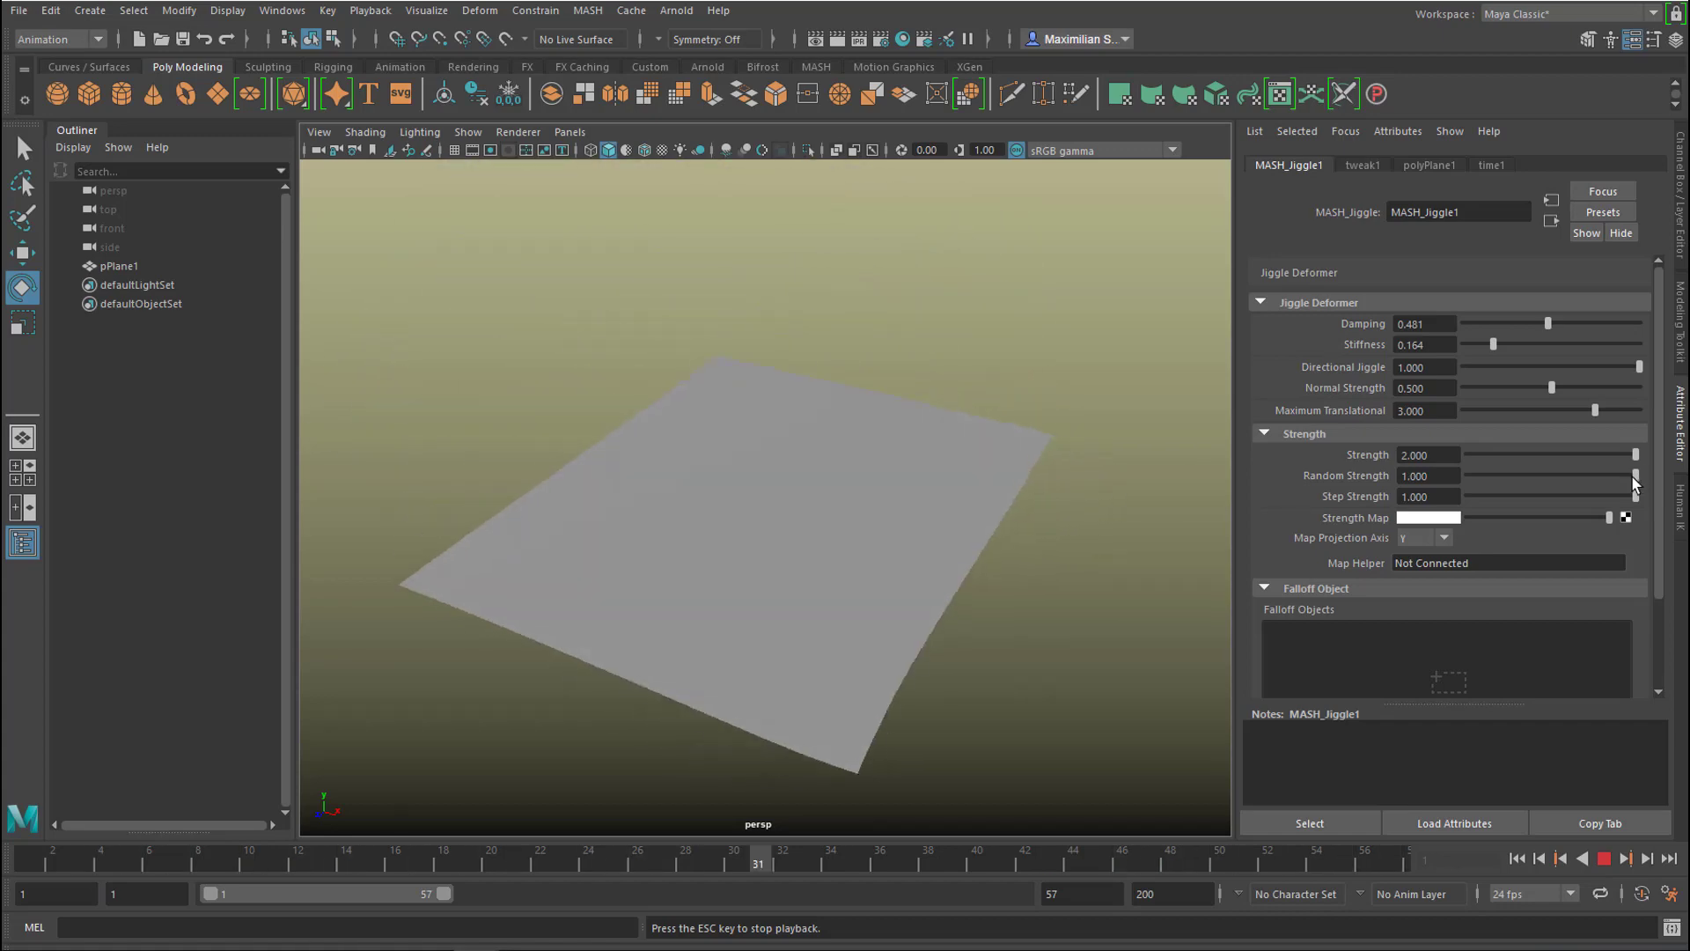
- Set Random Strength to 0.840 and replay the animation from the first frame to inspect the plane's surface up close
drag(1636, 478, 1609, 479)
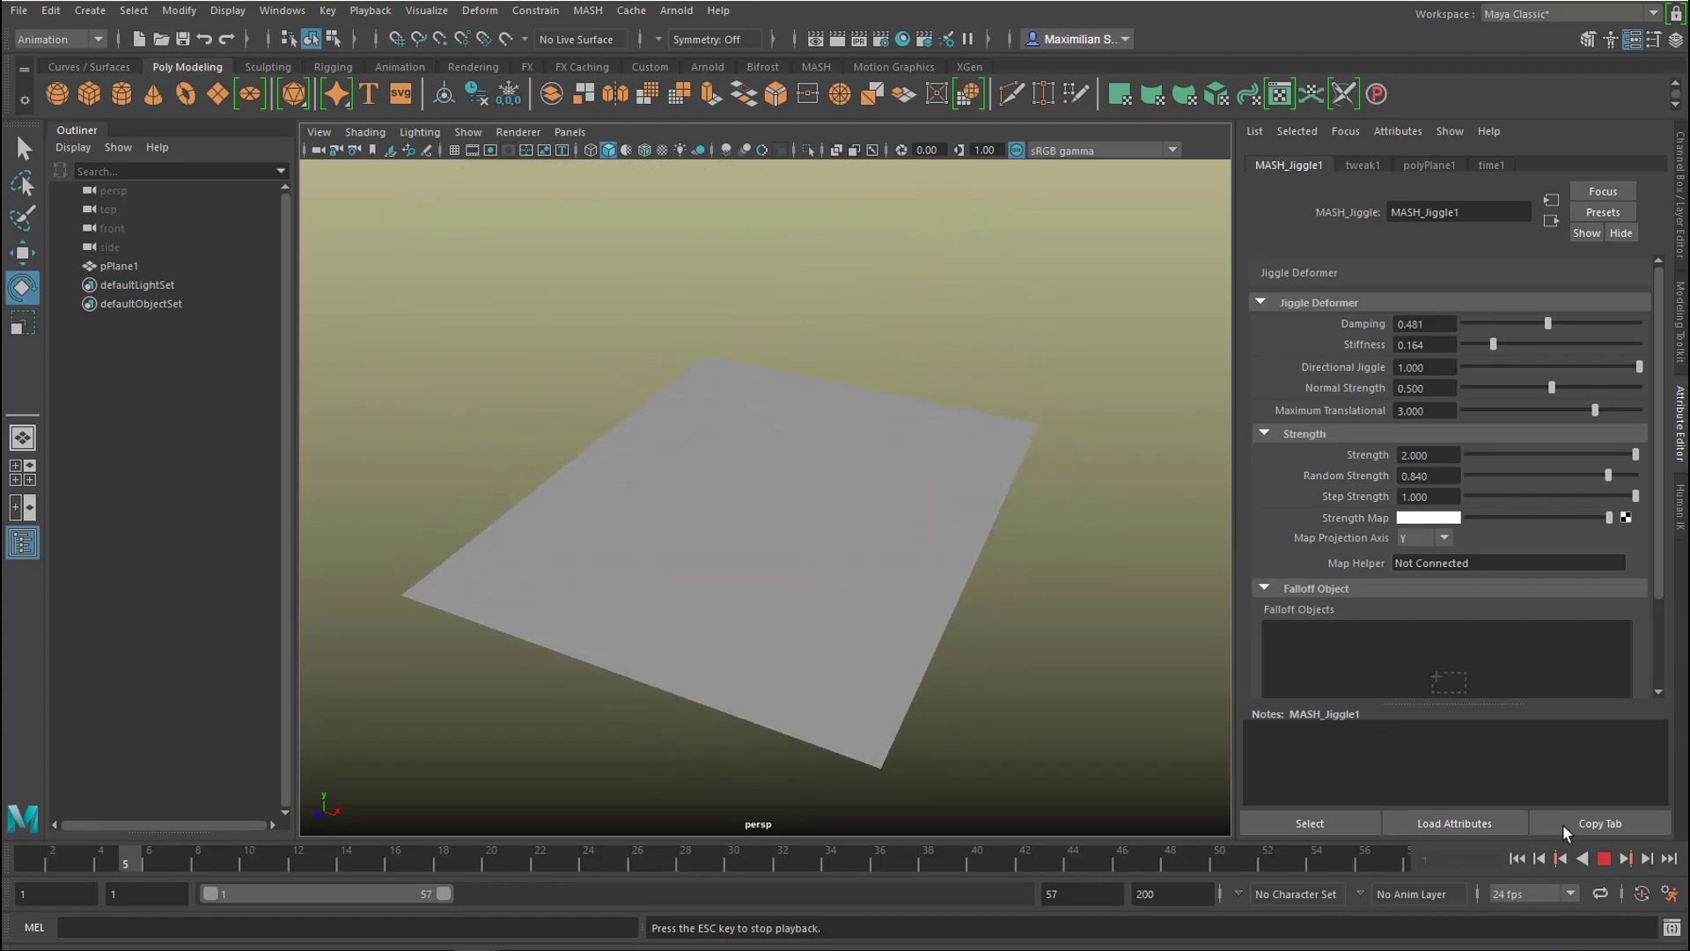
click(1604, 859)
alt+drag(938, 702, 1133, 717)
click(1518, 863)
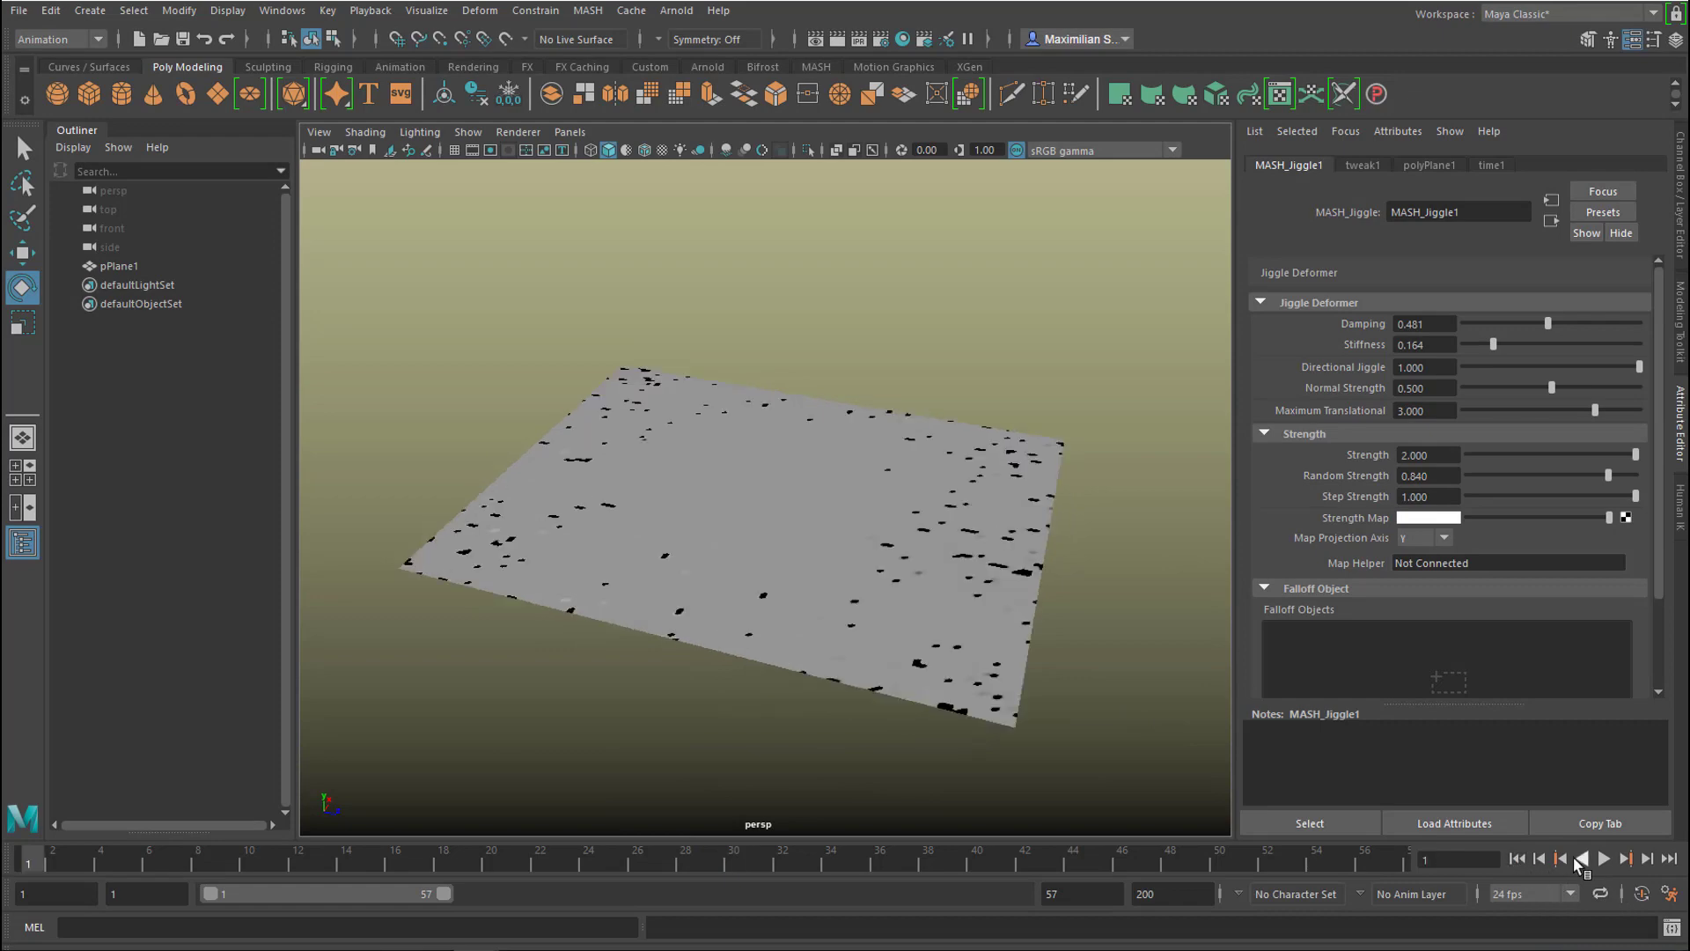
click(1604, 859)
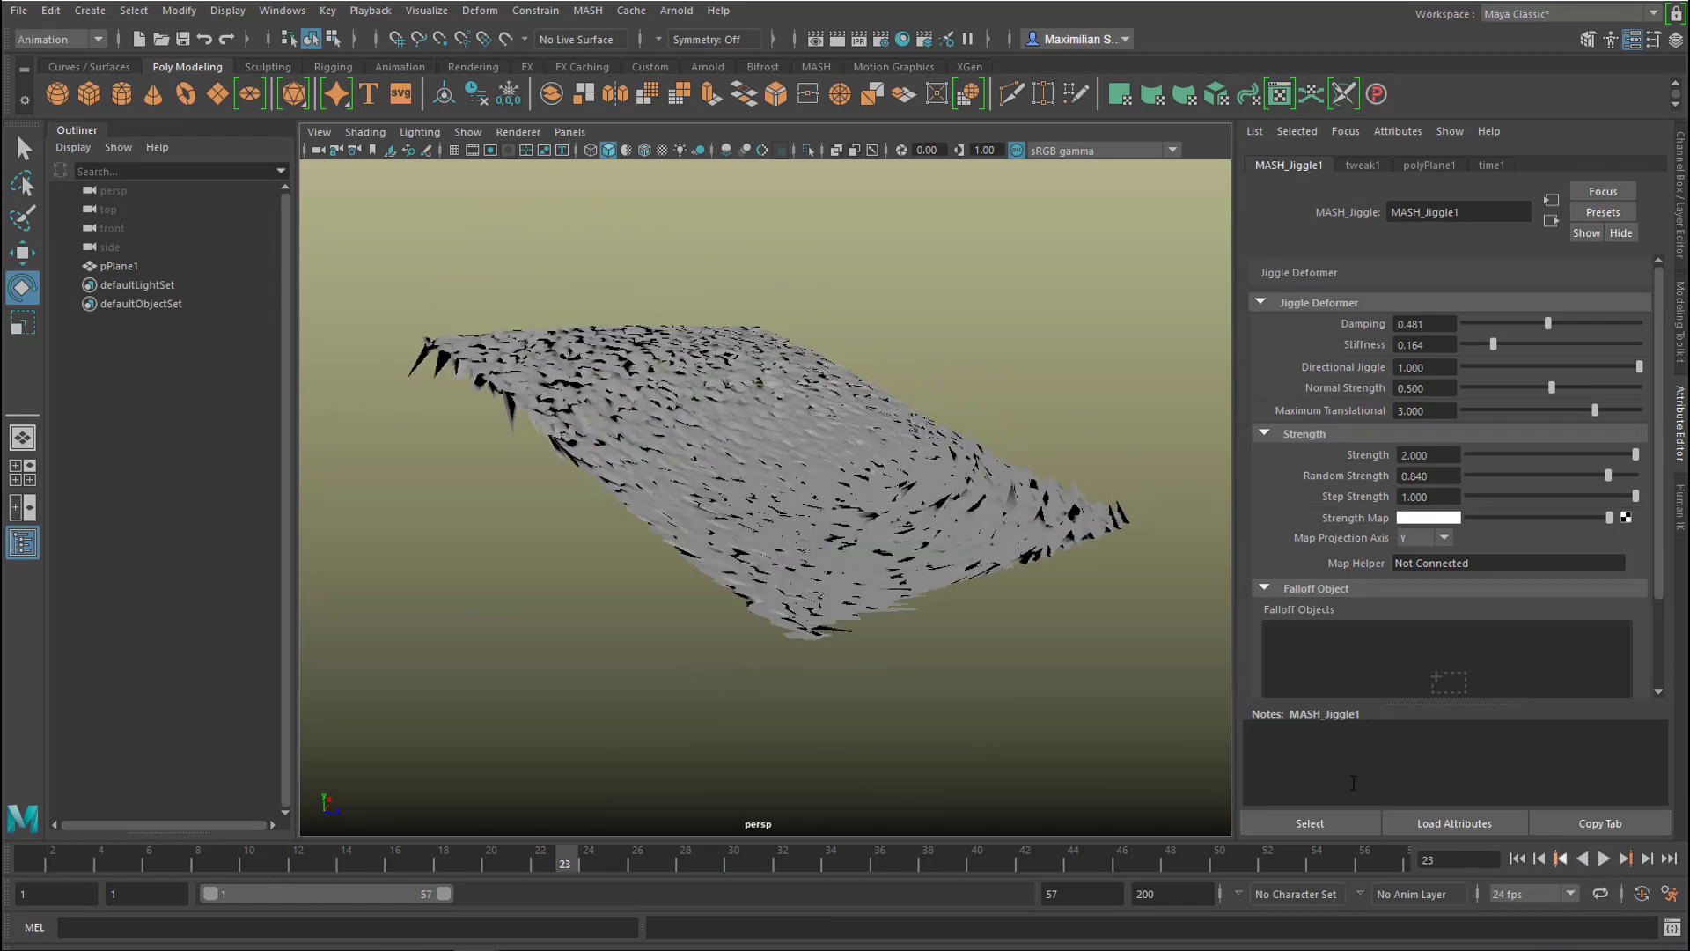
mouse_move(929, 645)
alt+mouse_down()
mouse_move(1030, 589)
mouse_move(896, 610)
mouse_move(1032, 620)
mouse_move(929, 647)
alt+mouse_up()
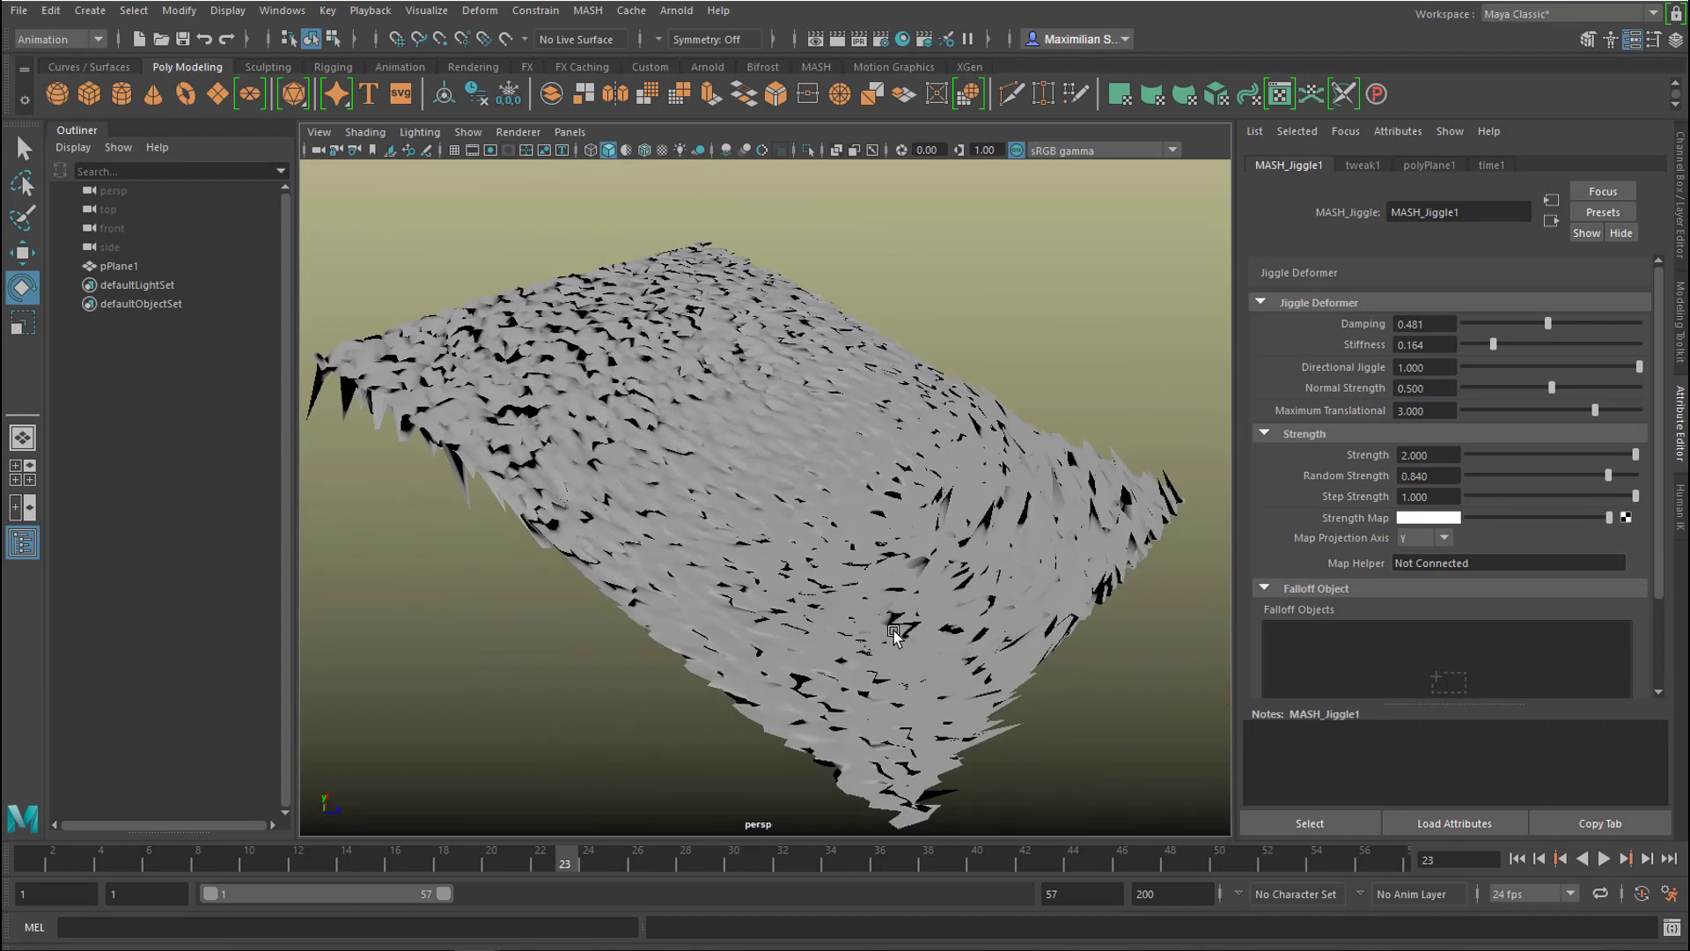
- Create a falloff object for the MASH jiggle deformer
click(1264, 588)
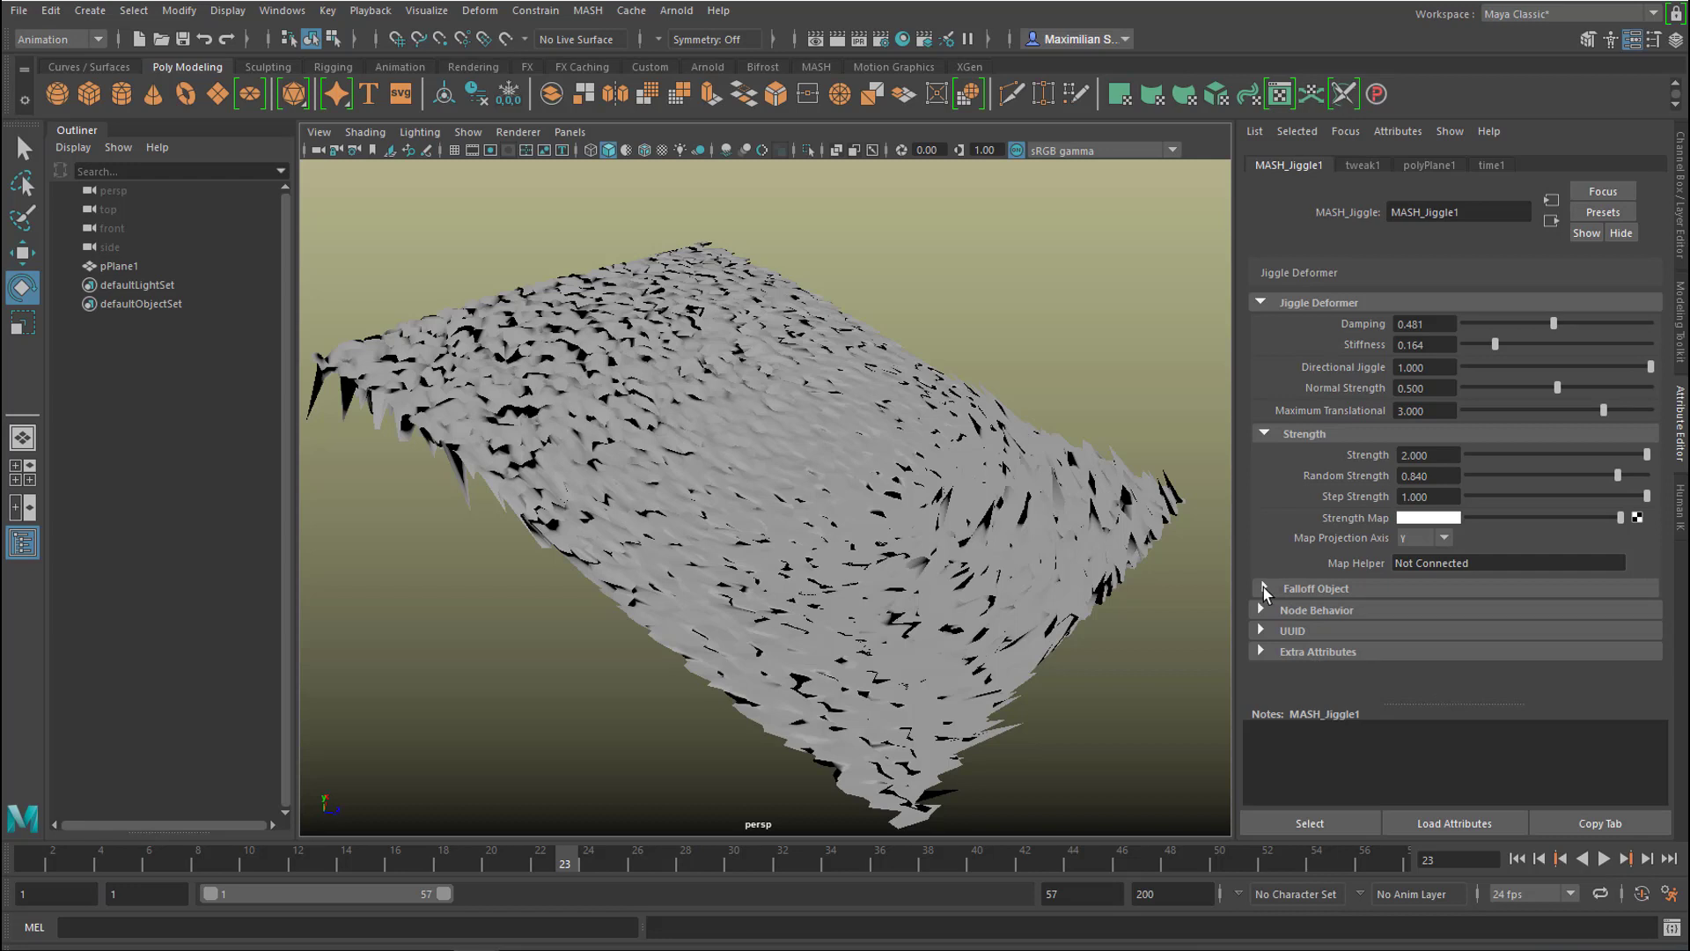
click(1264, 589)
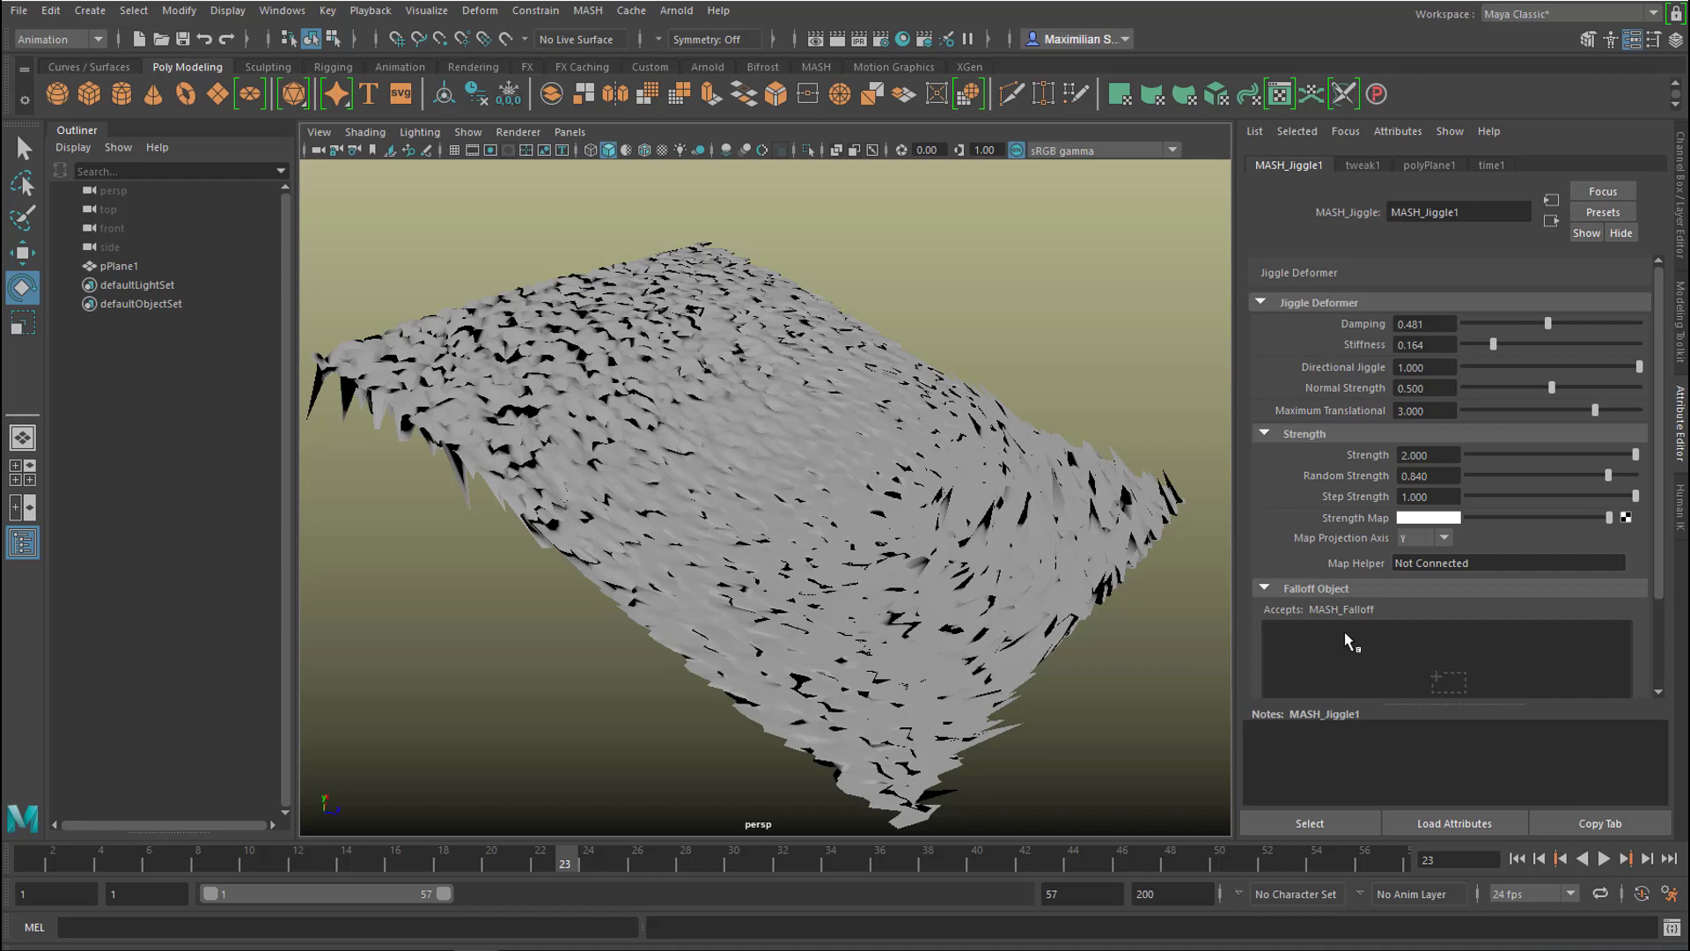
middle_drag(1351, 646, 1357, 642)
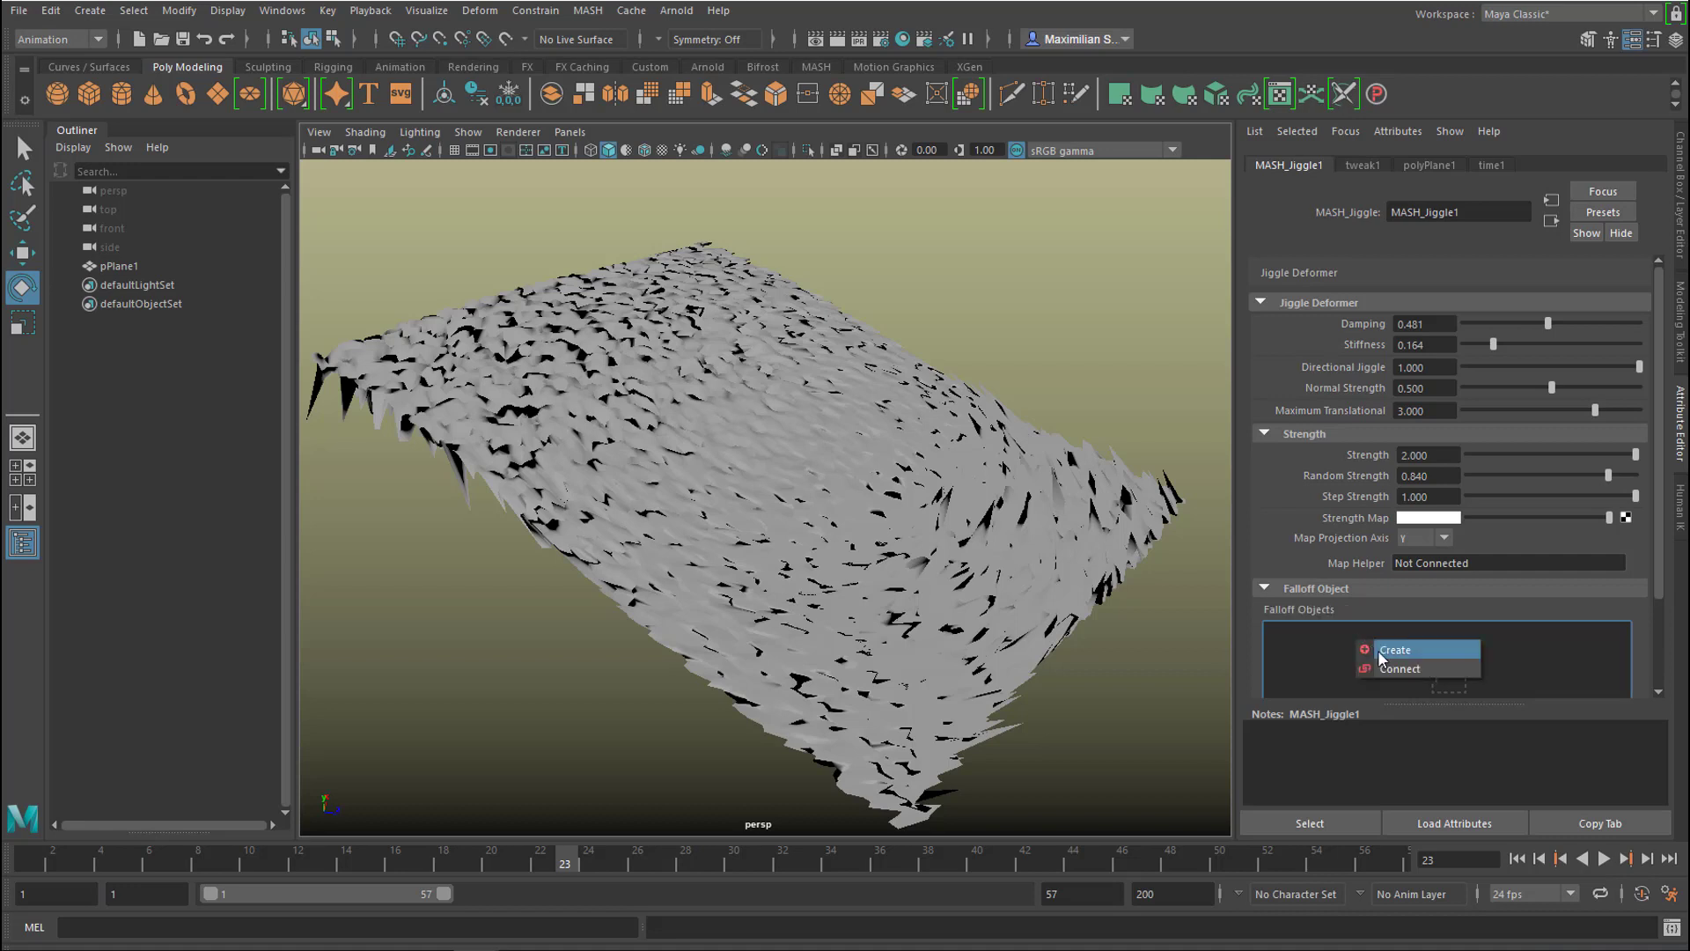
click(1379, 655)
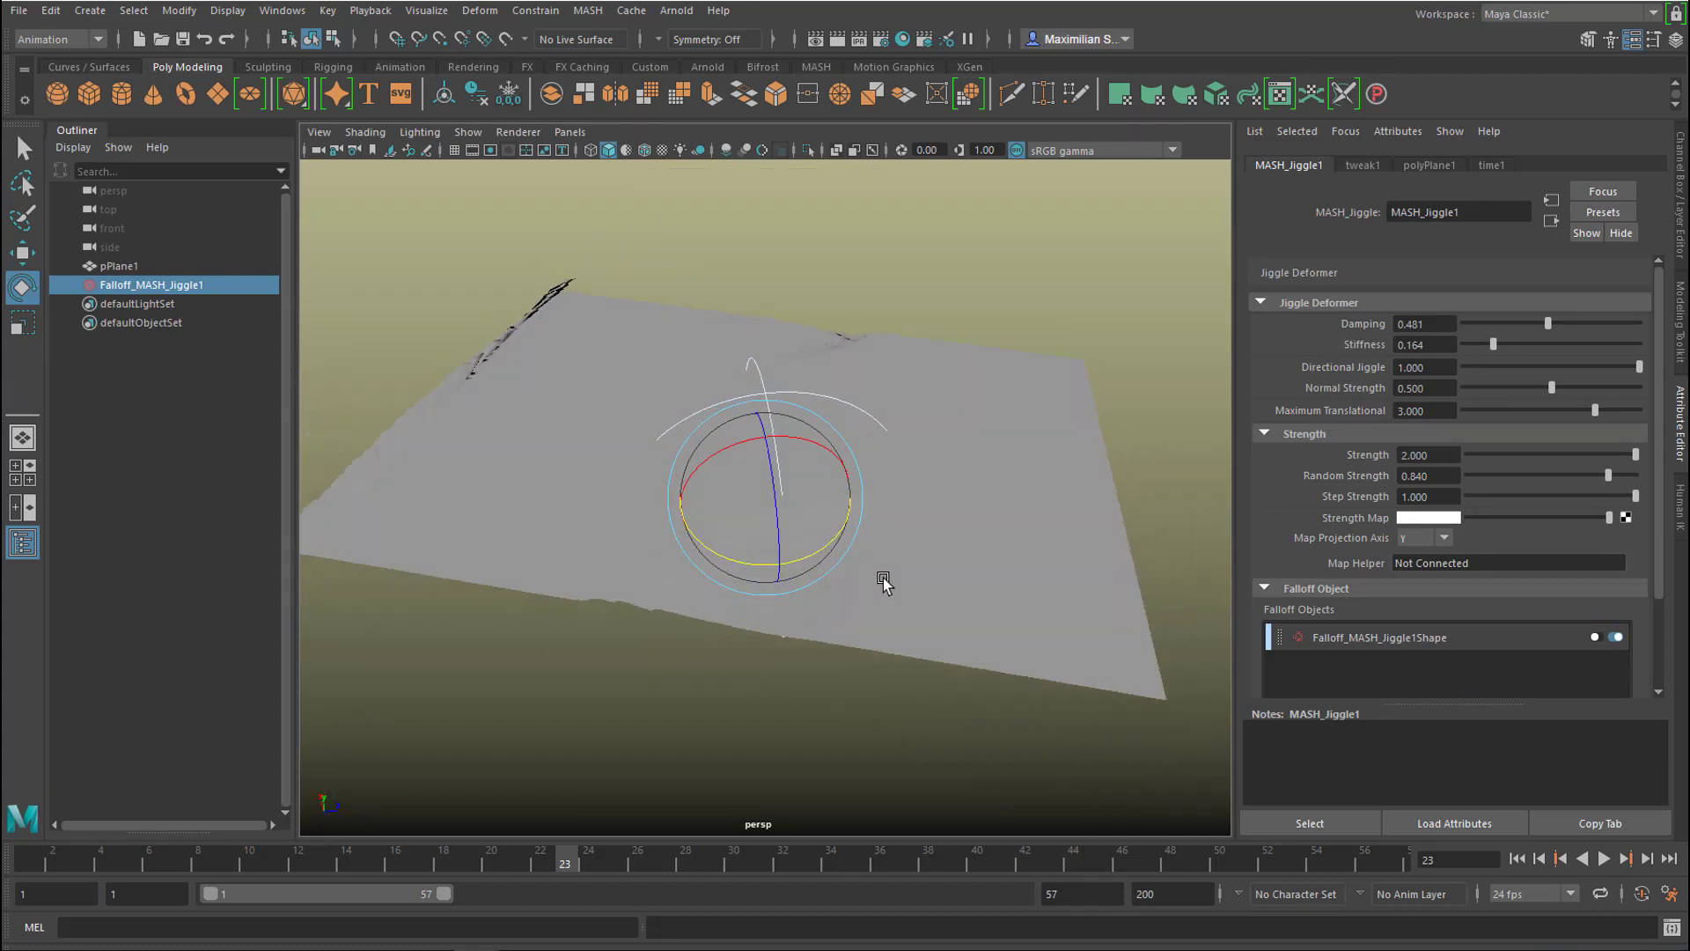
- Play the animation from the first frame to check how the falloff limits the jiggle, and stop playback
key(q)
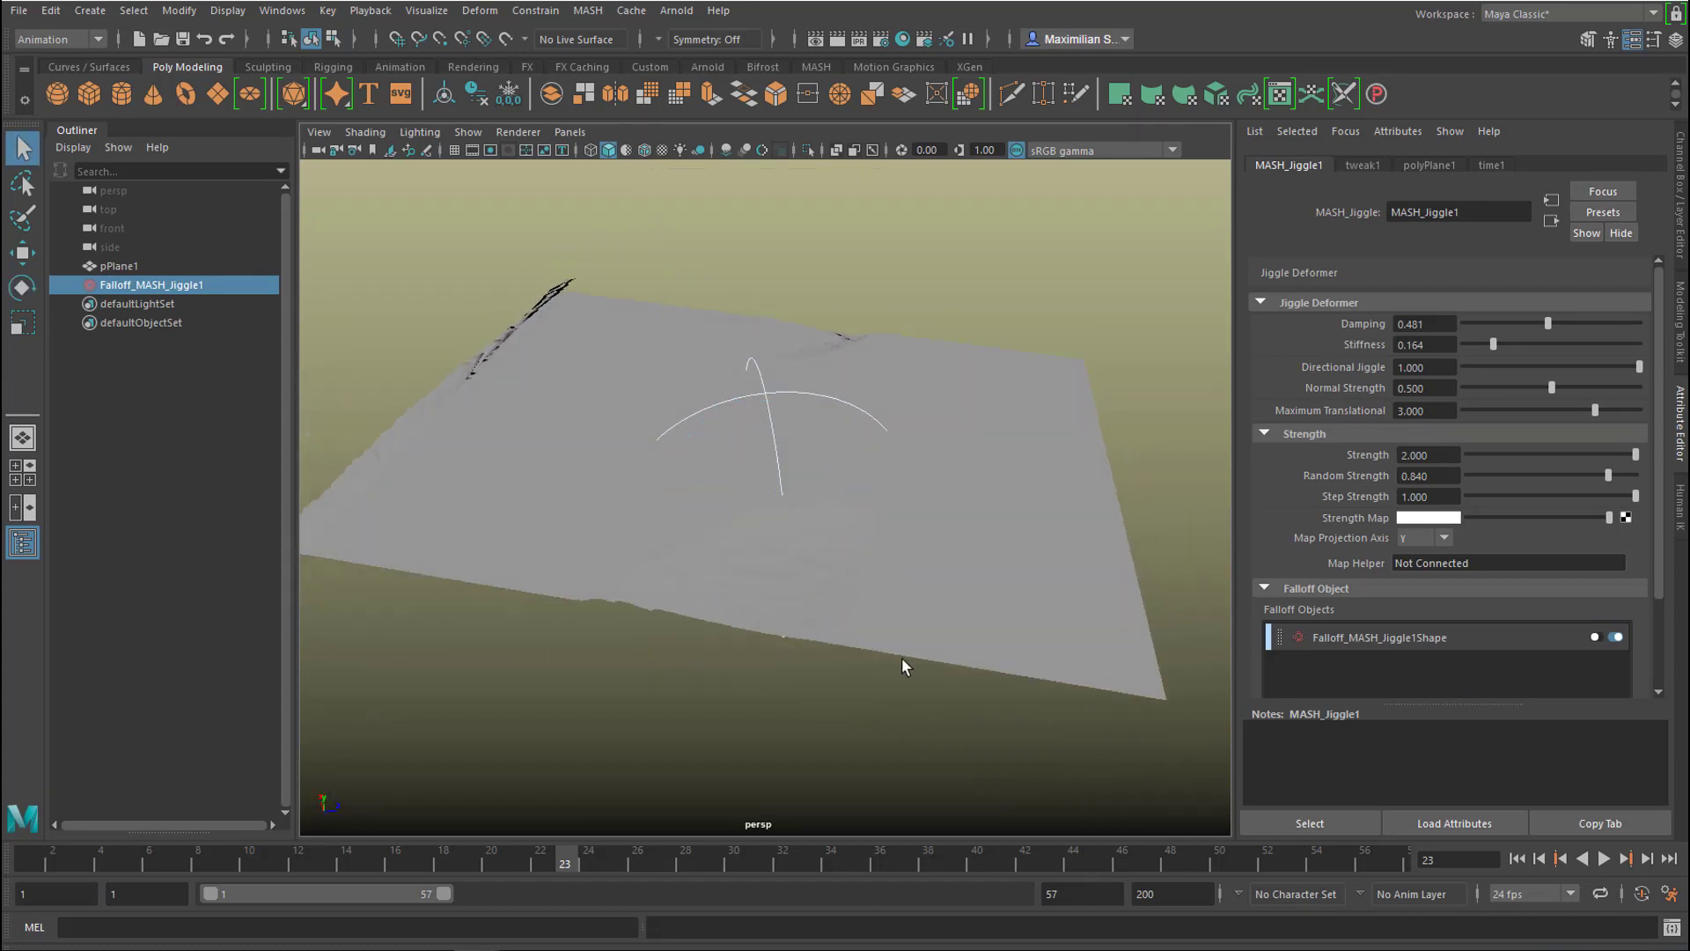
mouse_move(905, 663)
alt+mouse_down()
mouse_move(916, 615)
mouse_move(903, 641)
mouse_move(916, 696)
alt+mouse_up()
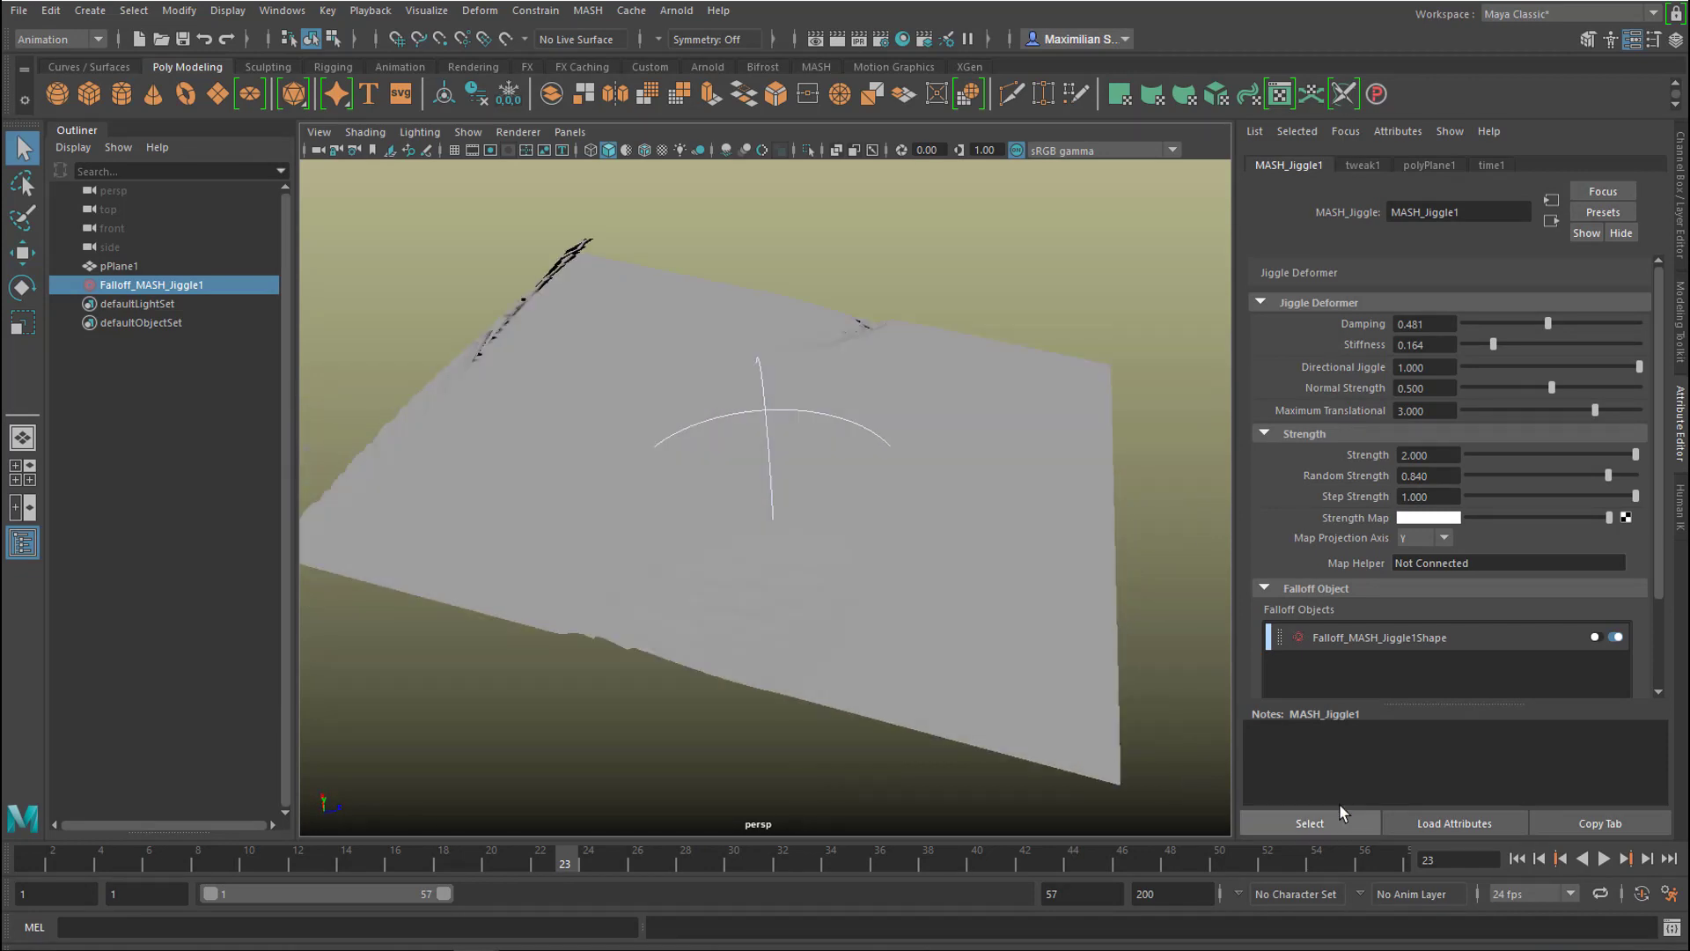
click(1518, 861)
click(1599, 858)
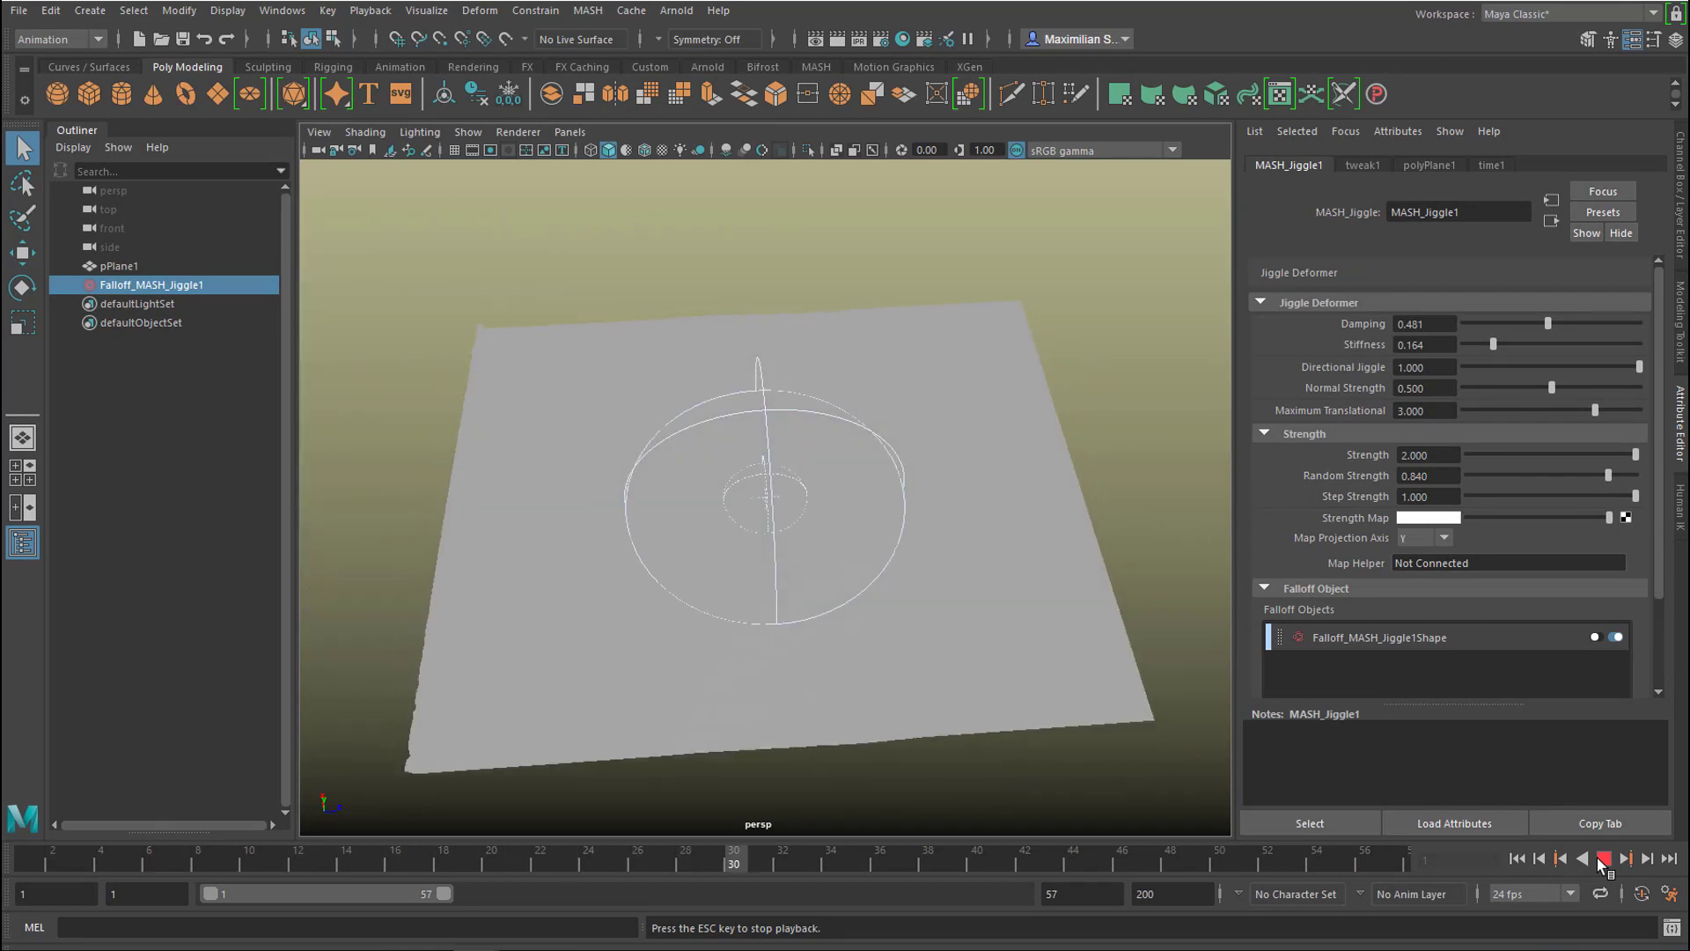
click(1599, 859)
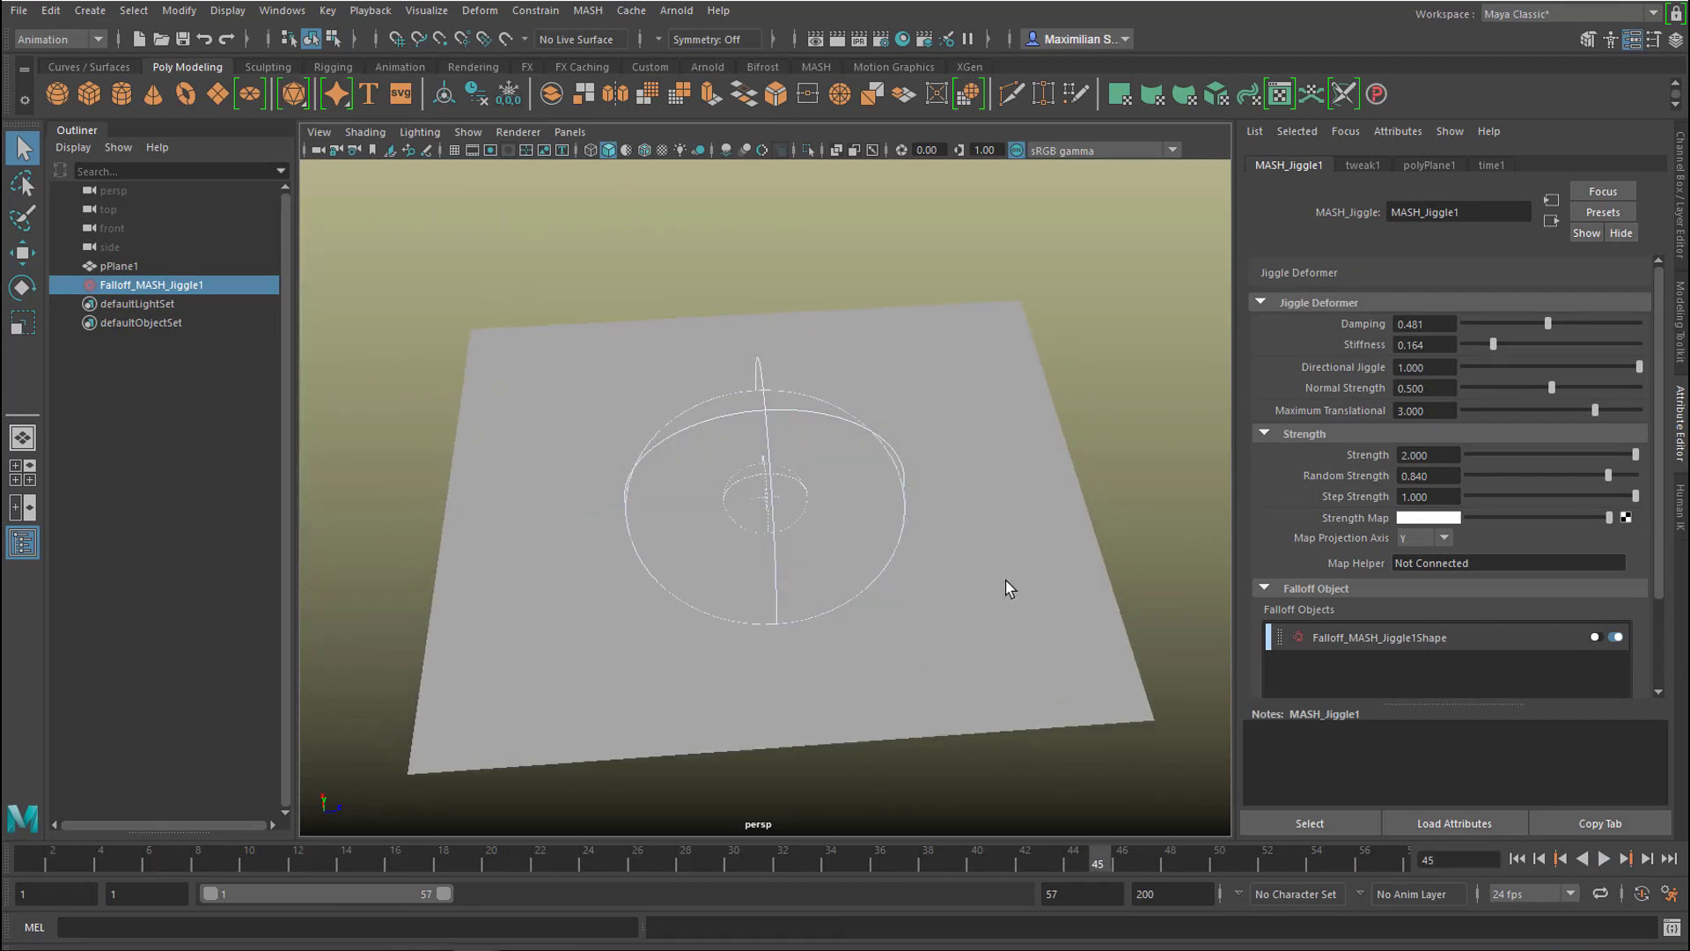
- Keyframe the falloff object at one edge of the plane at frame 1 and past the opposite edge at frame 57, and play it back
key(w)
drag(854, 495, 396, 714)
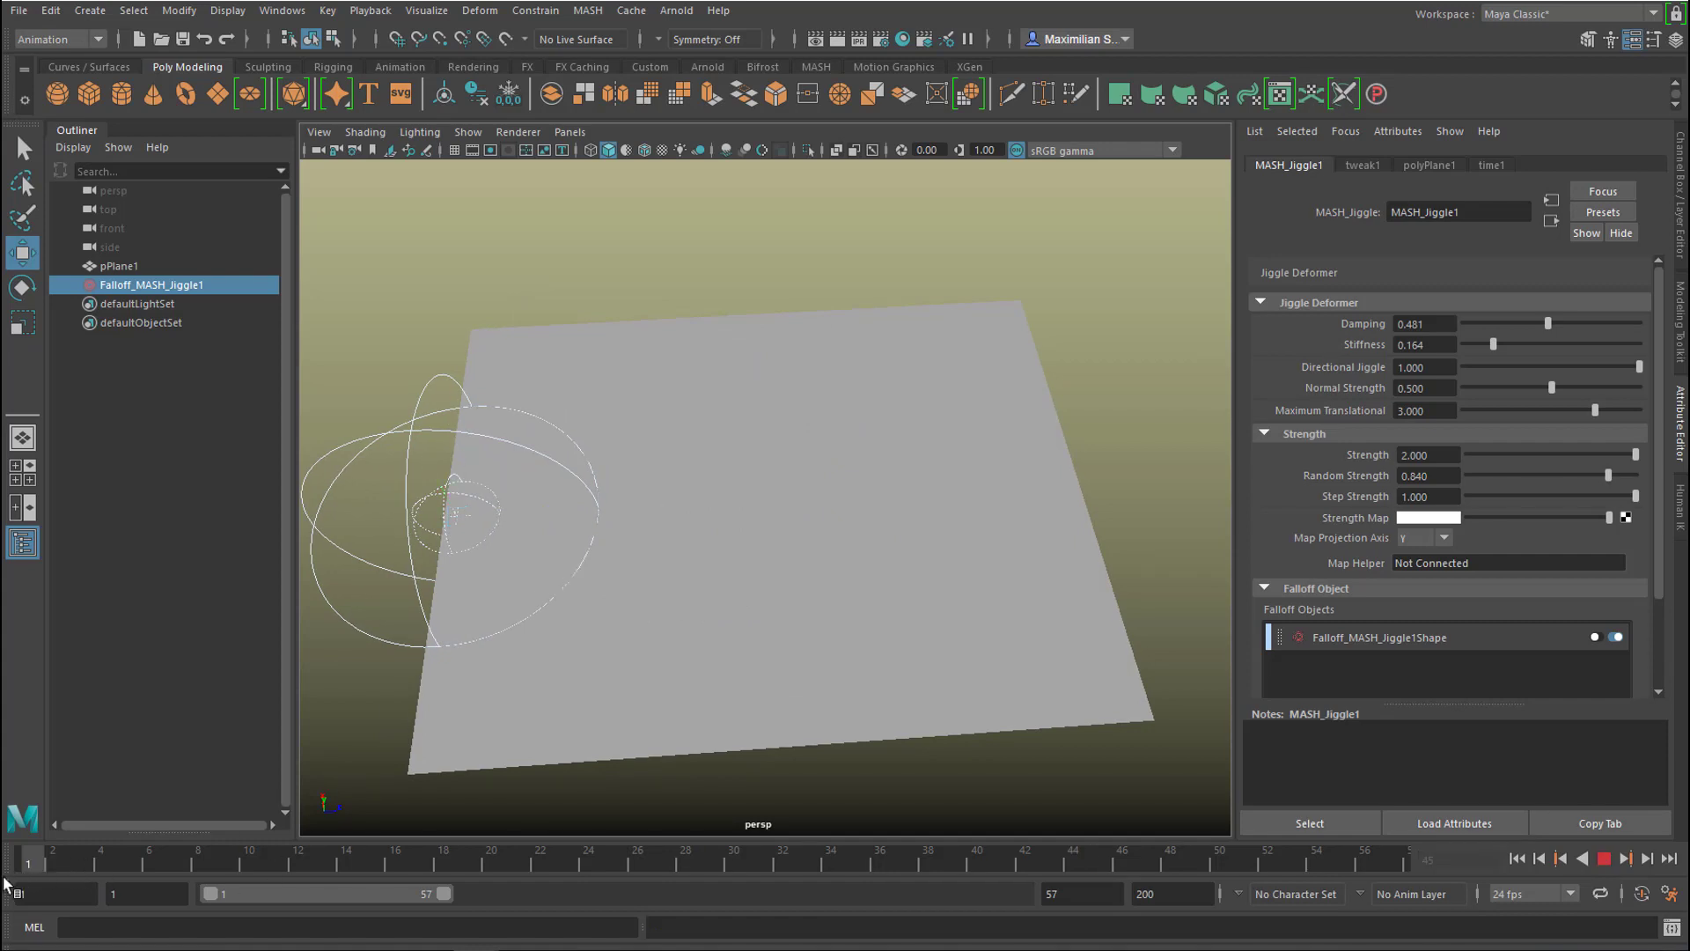
key(s)
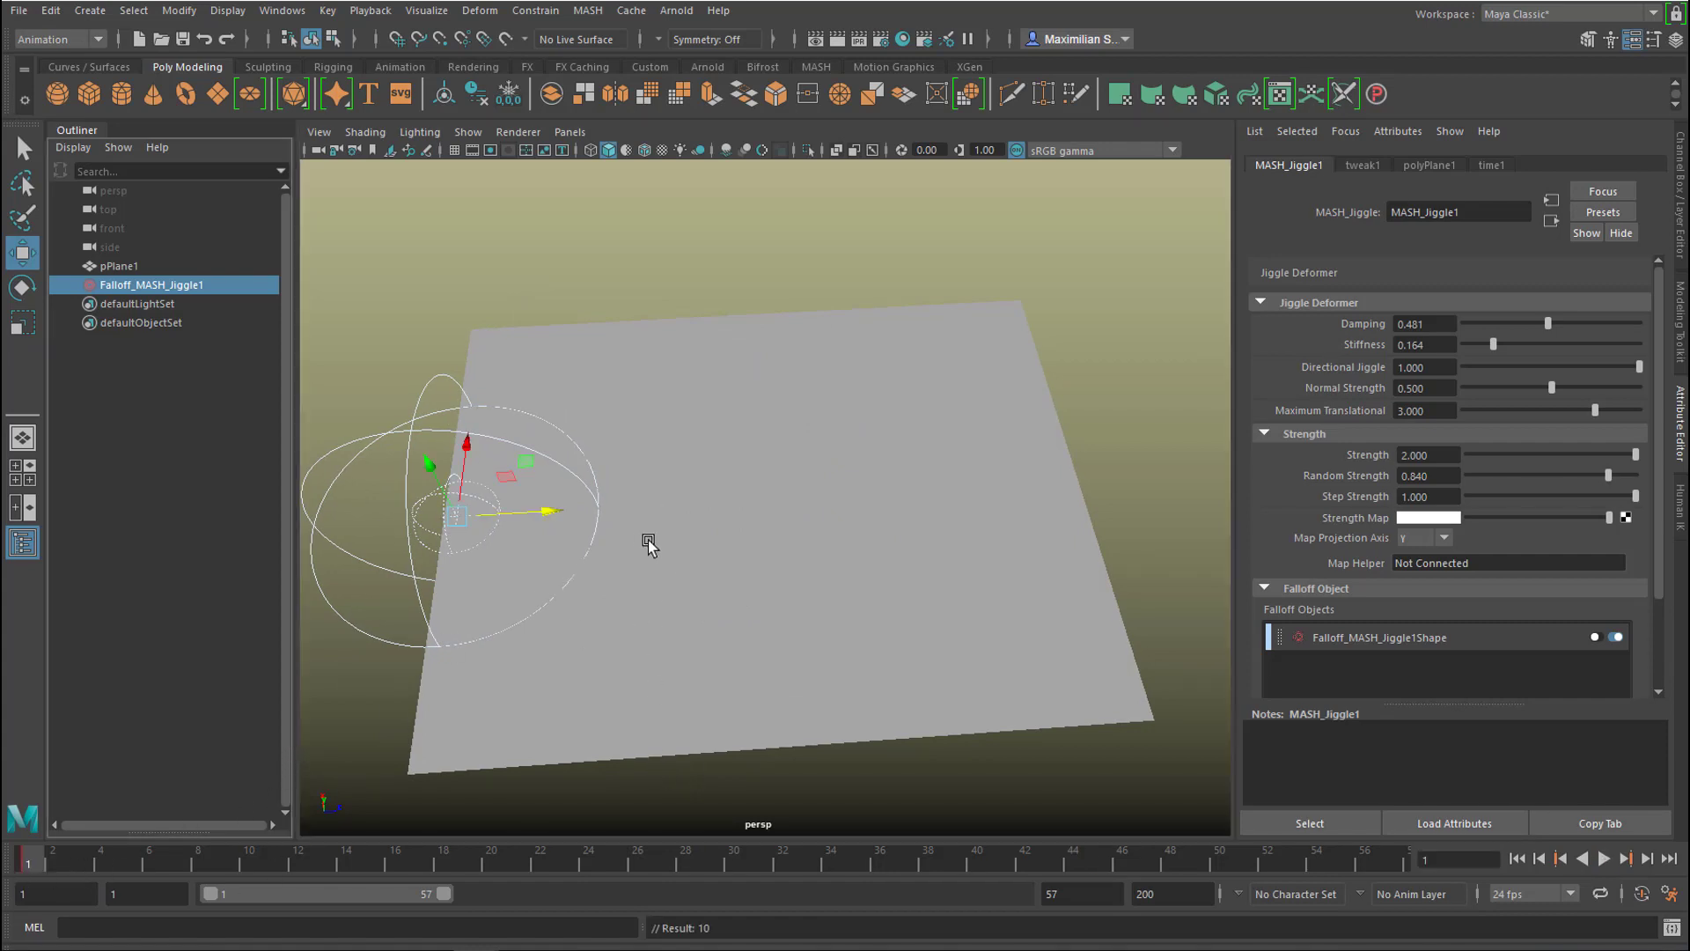
drag(648, 540, 1259, 546)
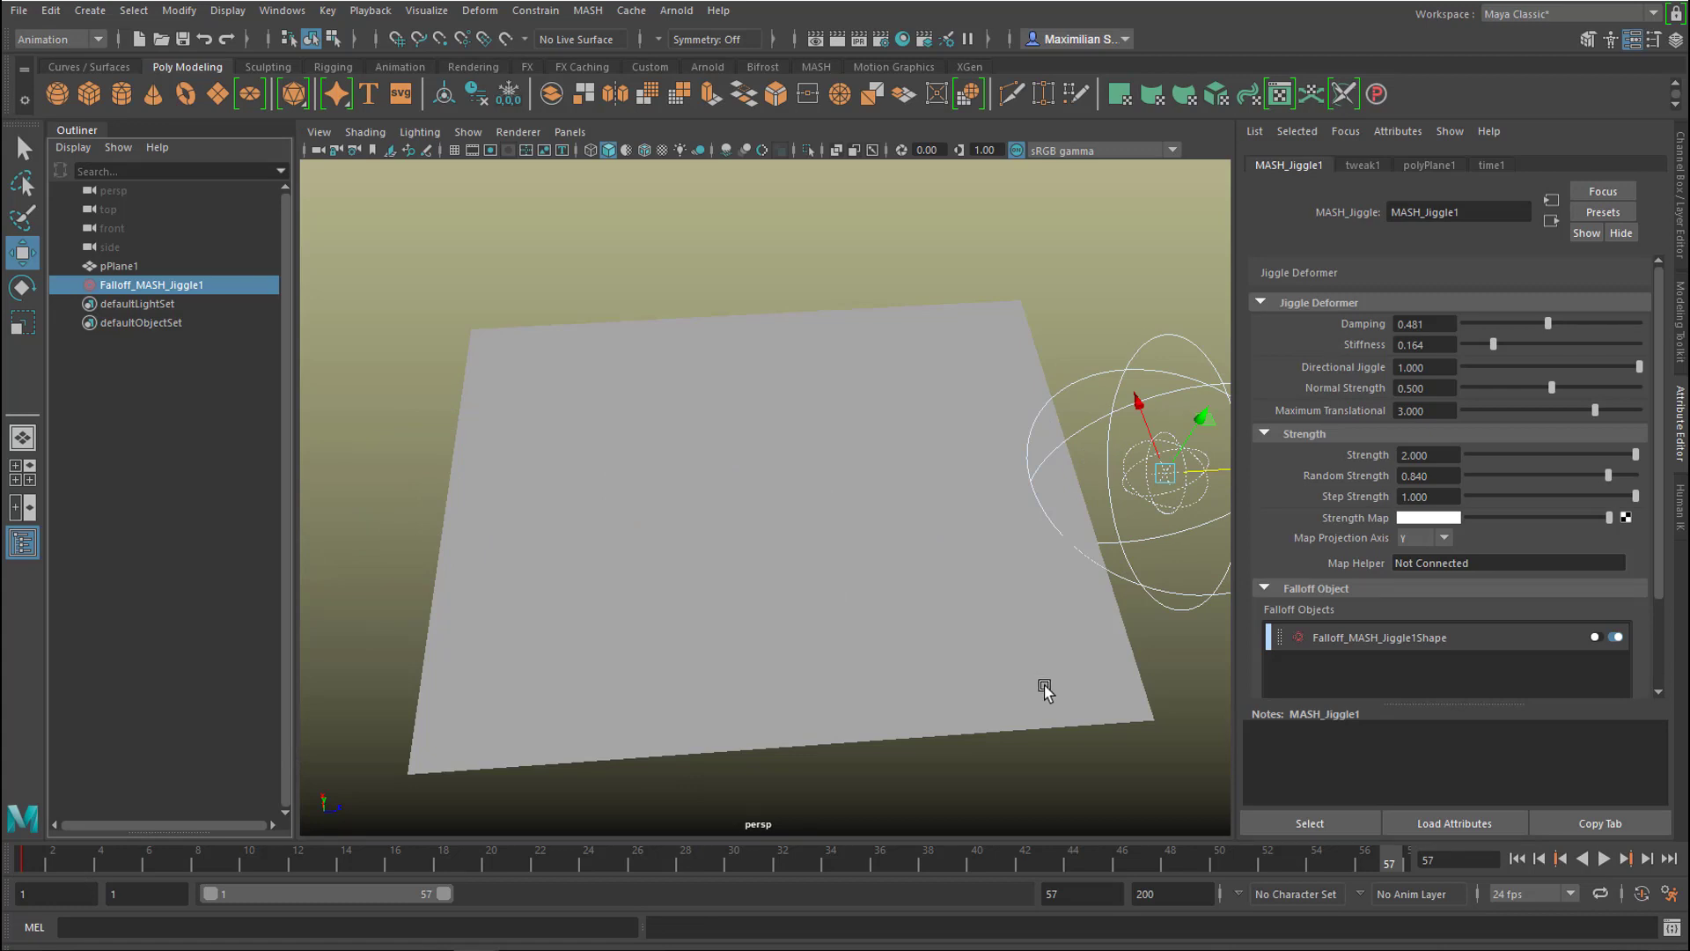
key(s)
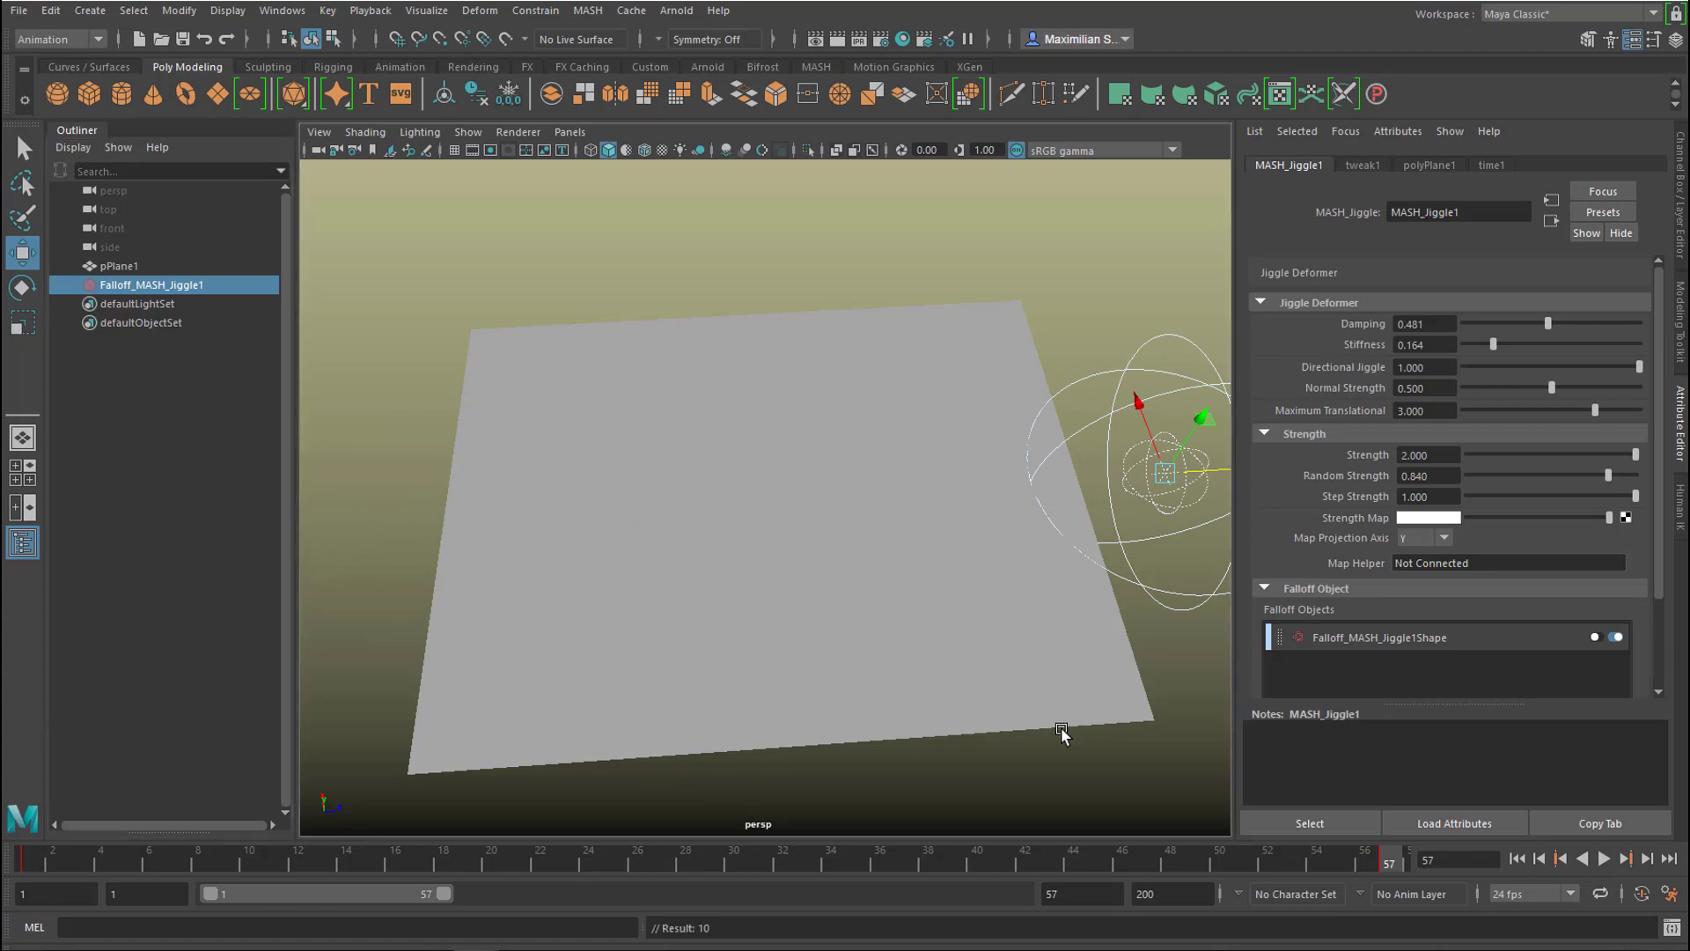
click(1520, 860)
click(1603, 859)
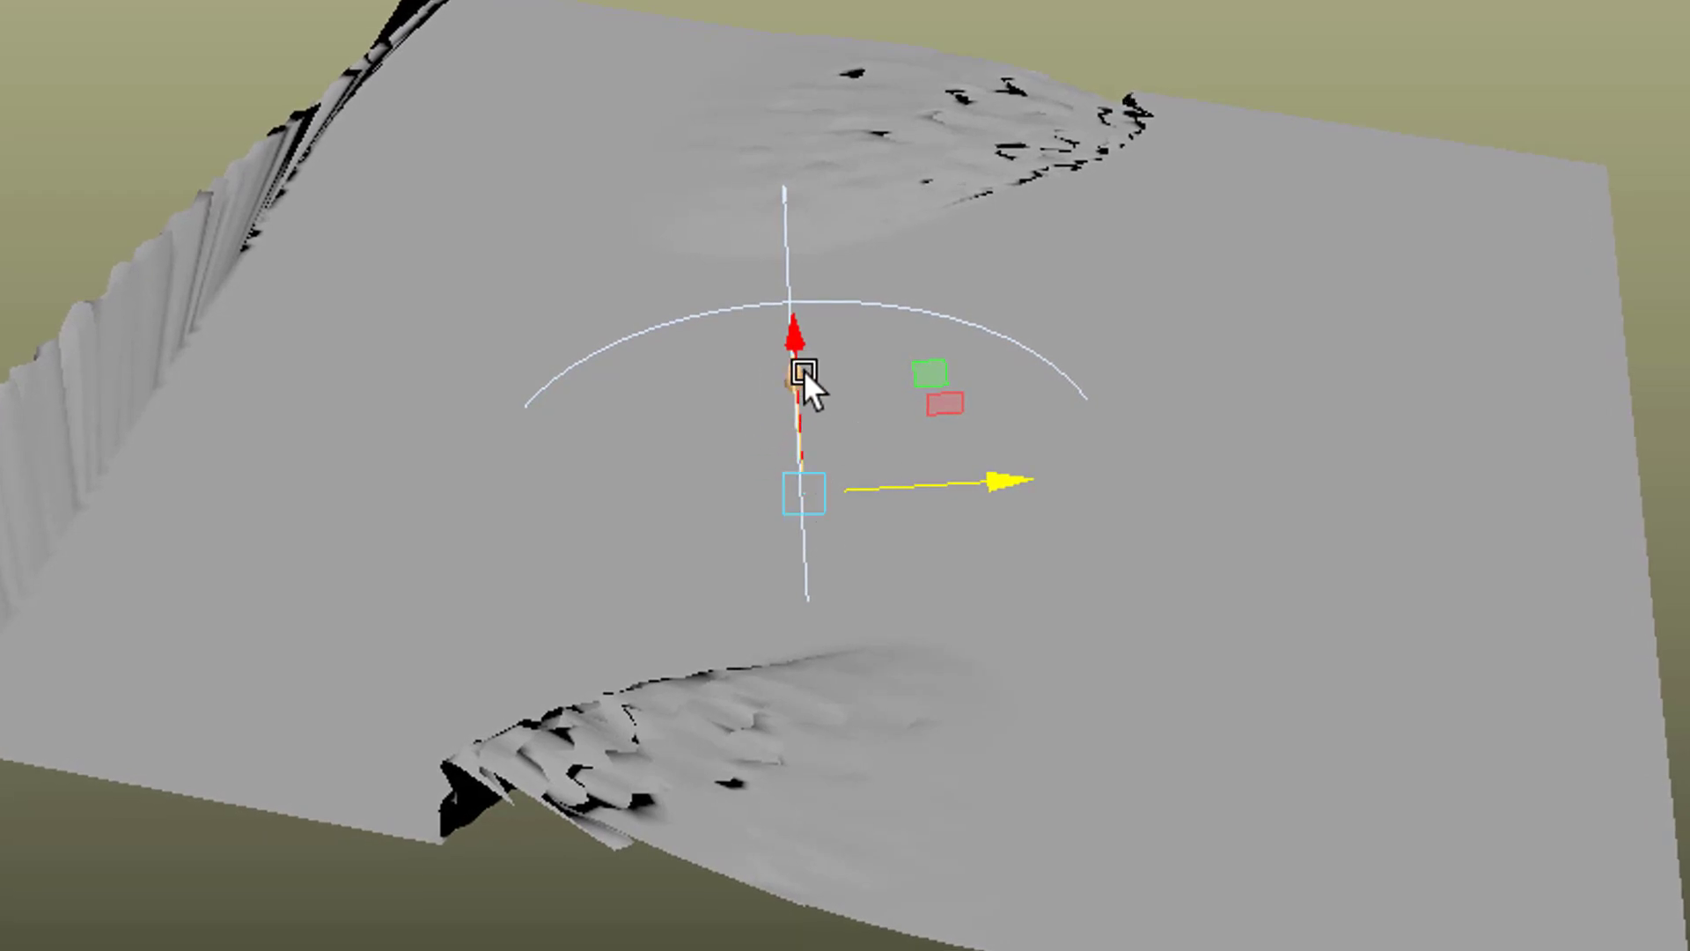
- Shift the falloff object slightly and scale it uniformly
drag(804, 370, 805, 320)
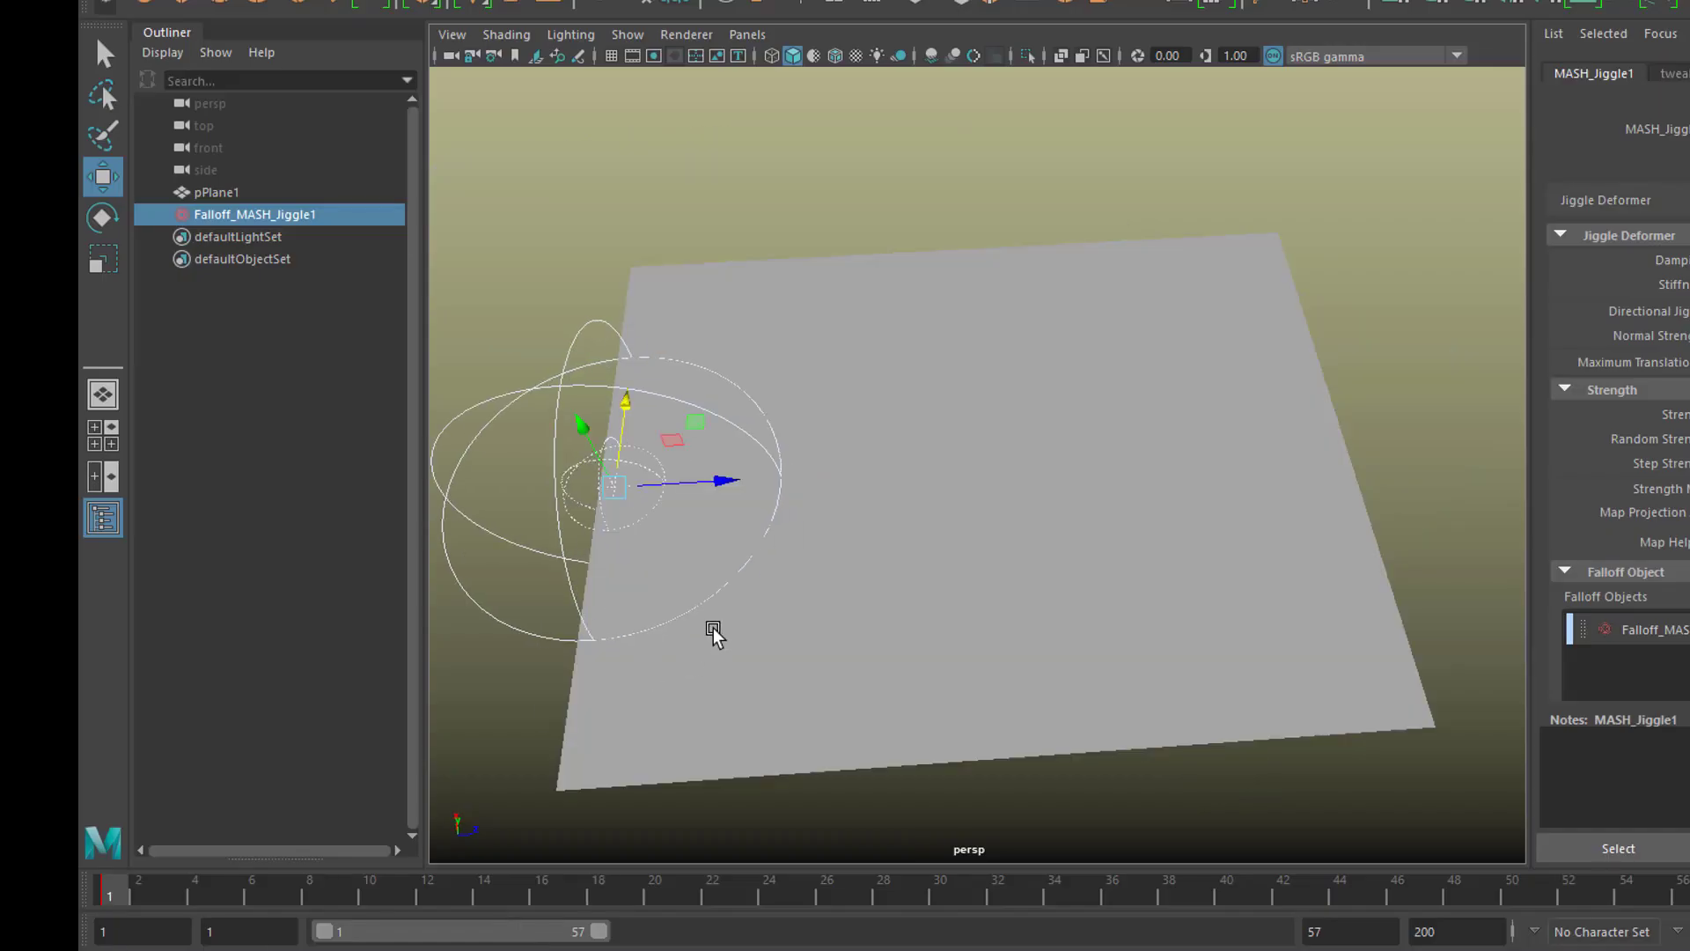
key(r)
drag(616, 483, 826, 710)
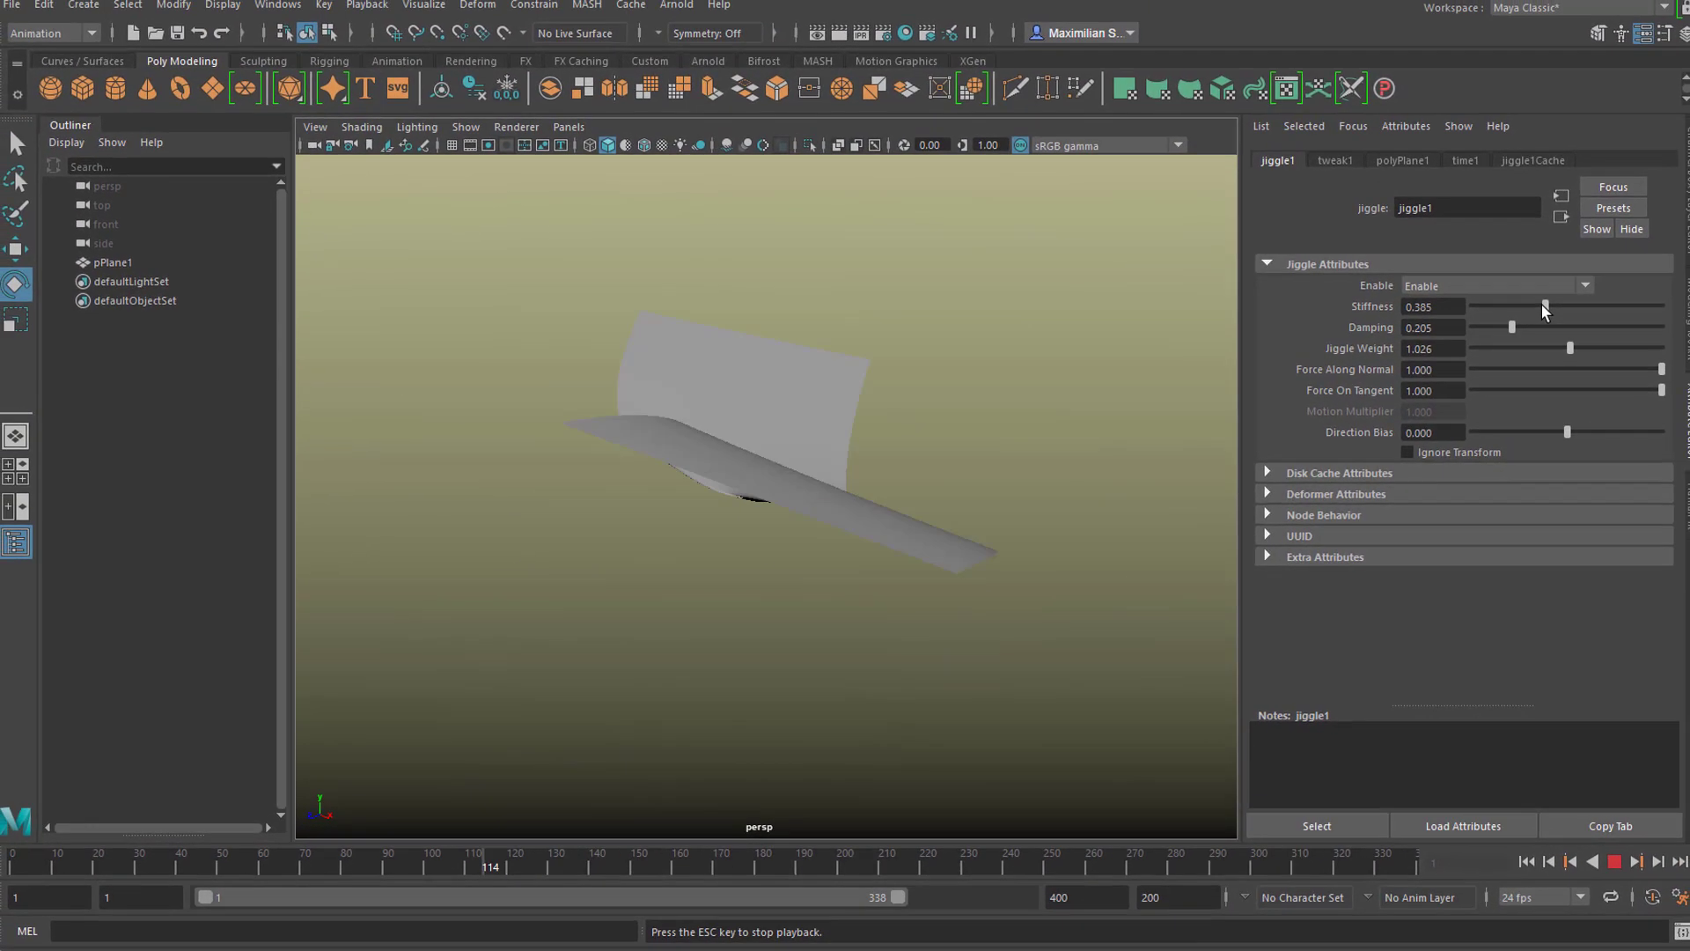
- Lower the classic jiggle1 deformer's Stiffness to 0.056 during playback
drag(1534, 308, 1472, 323)
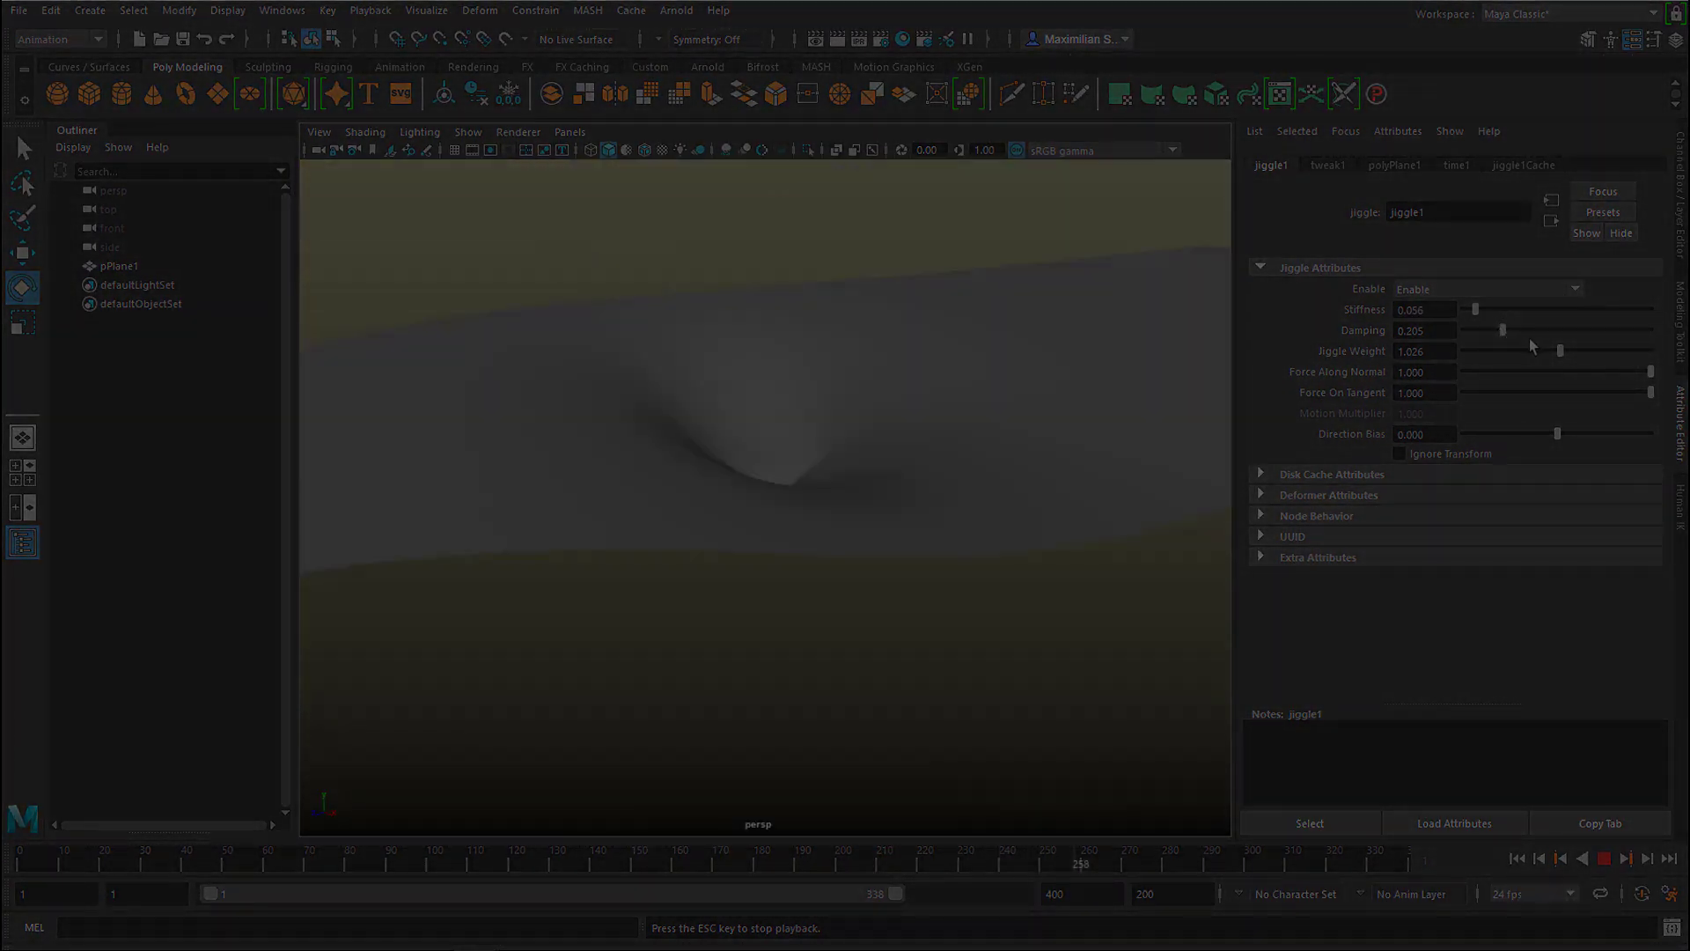